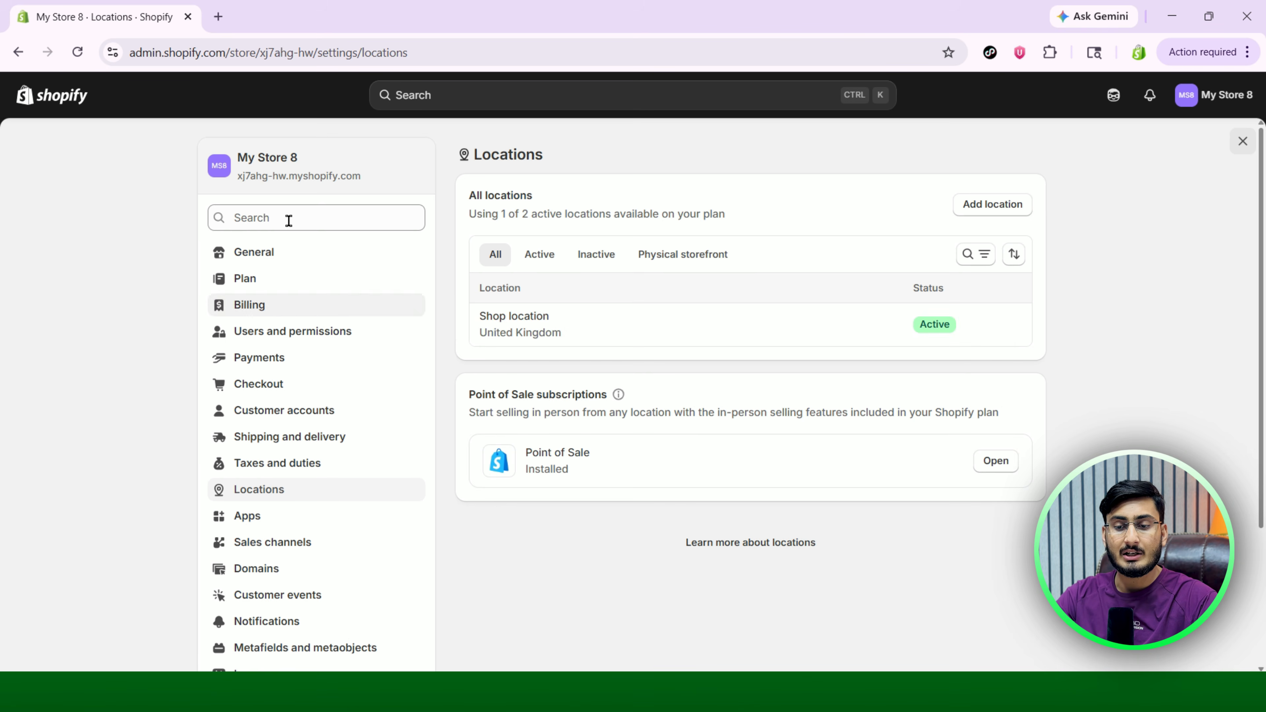
# Open the Payments settings to see the Shopify Payments offer and PayPal's incomplete setup.
pyautogui.click(276, 359)
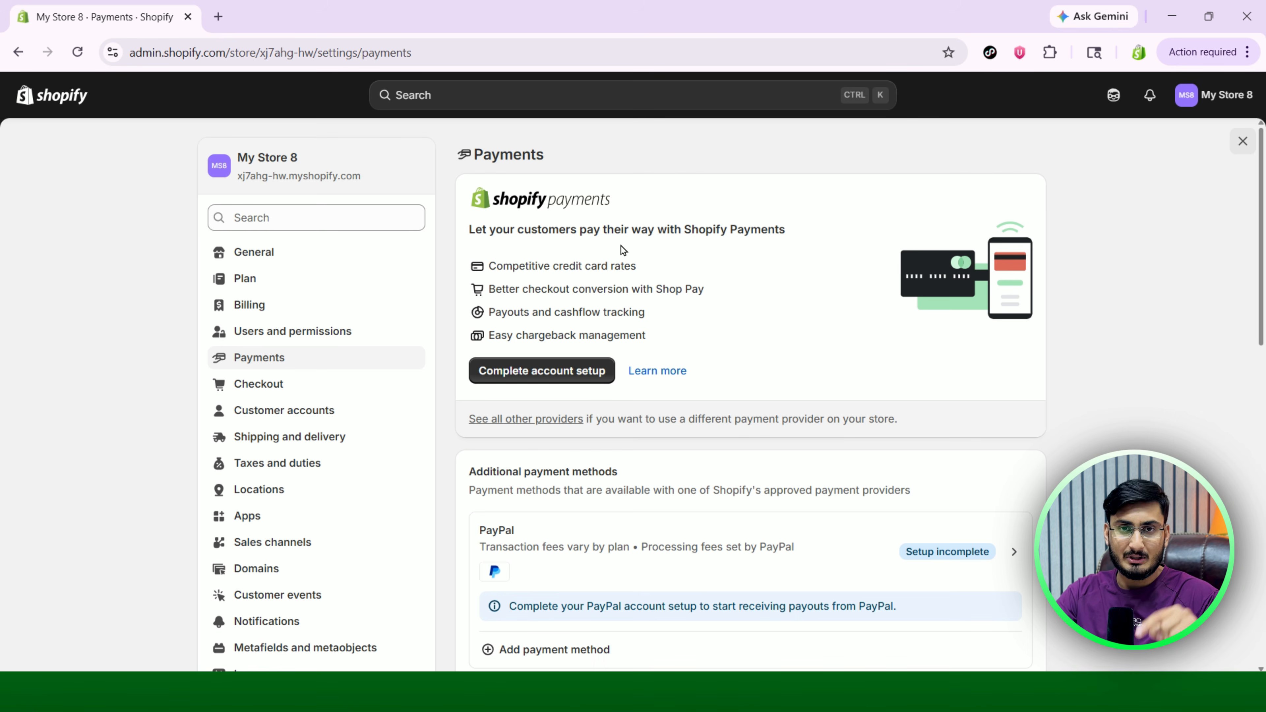
pyautogui.scroll(-3, 788, 301)
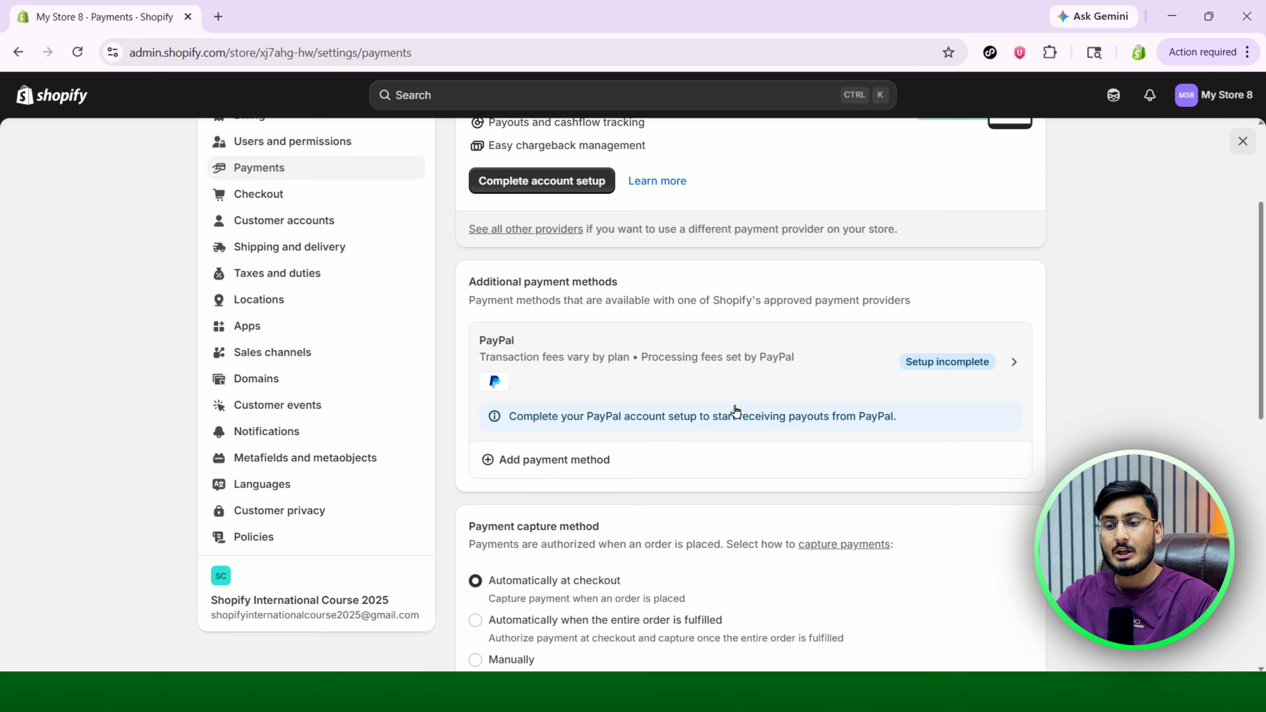
pyautogui.scroll(4, 736, 409)
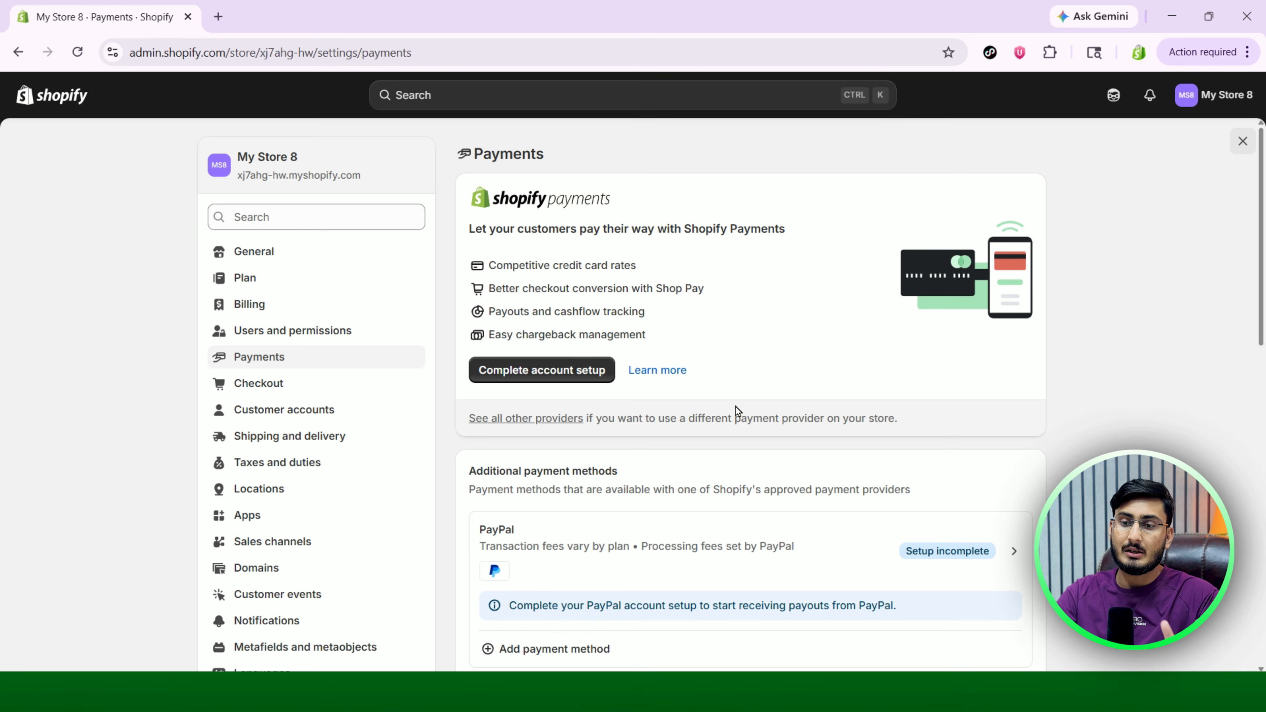
pyautogui.scroll(-2, 736, 407)
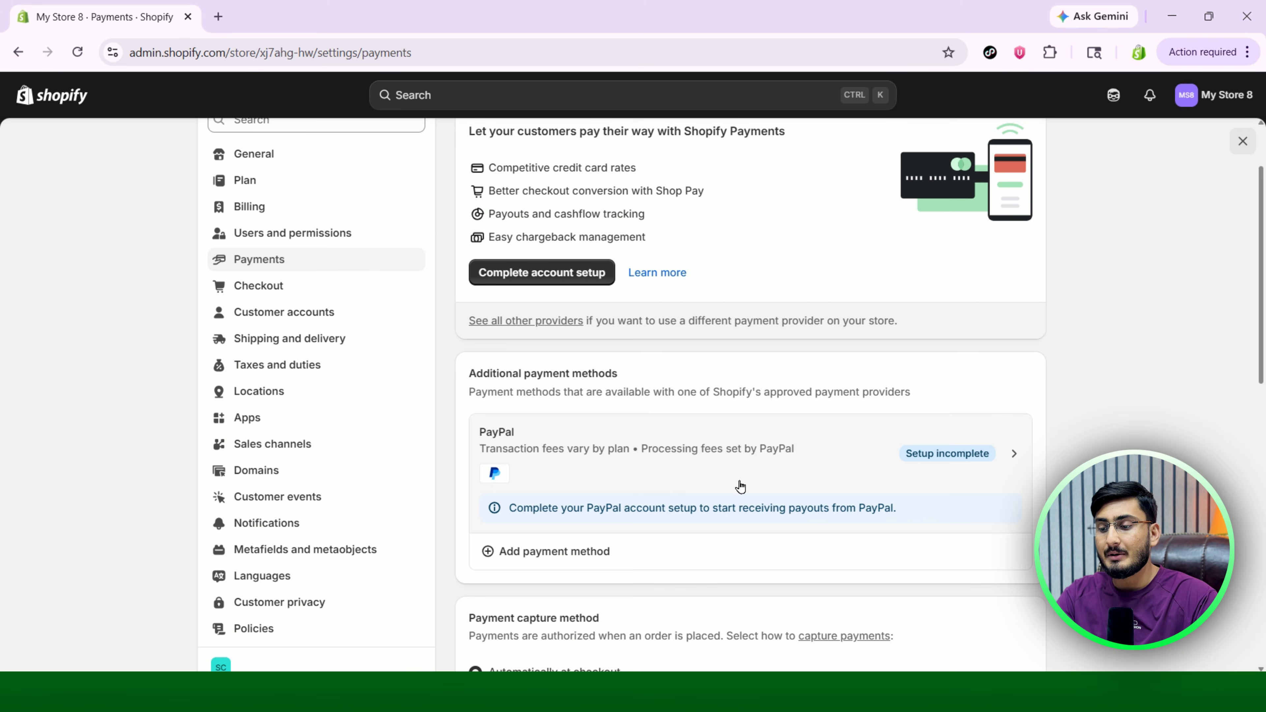
pyautogui.click(1000, 462)
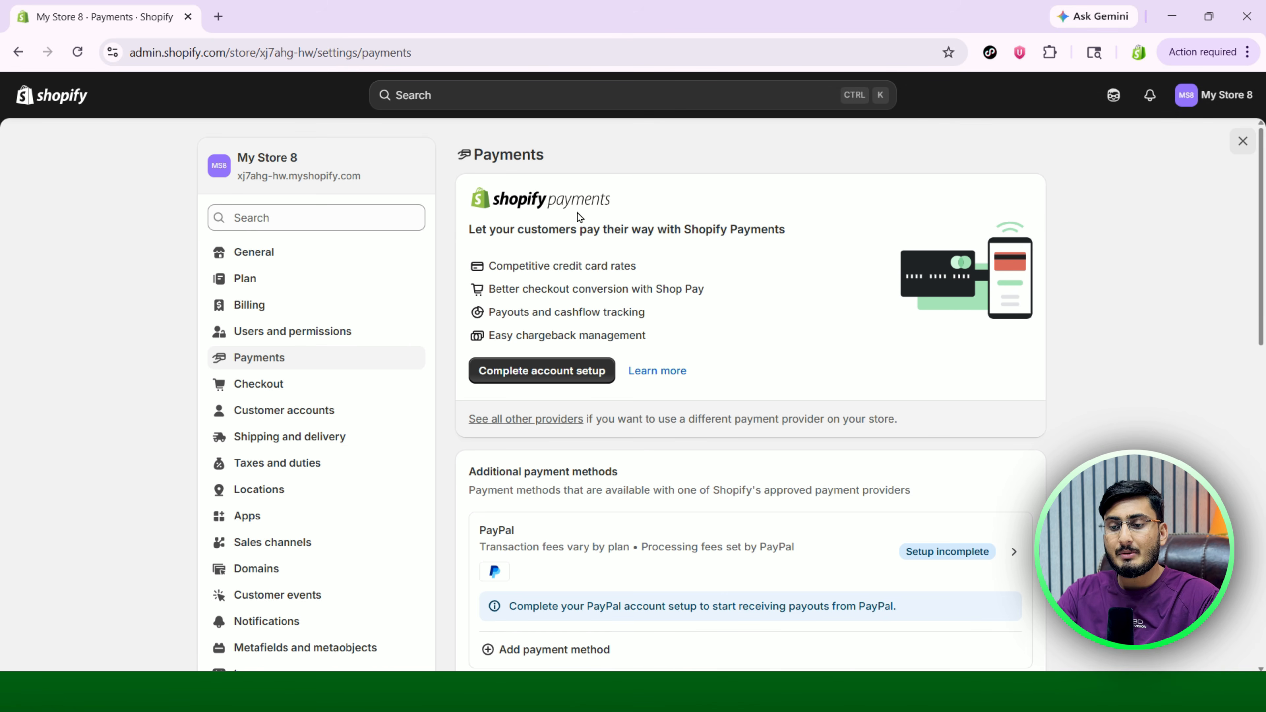
# Start Shopify Payments setup as a registered business of type Private Corporation (Ltd) and continue.
pyautogui.click(546, 377)
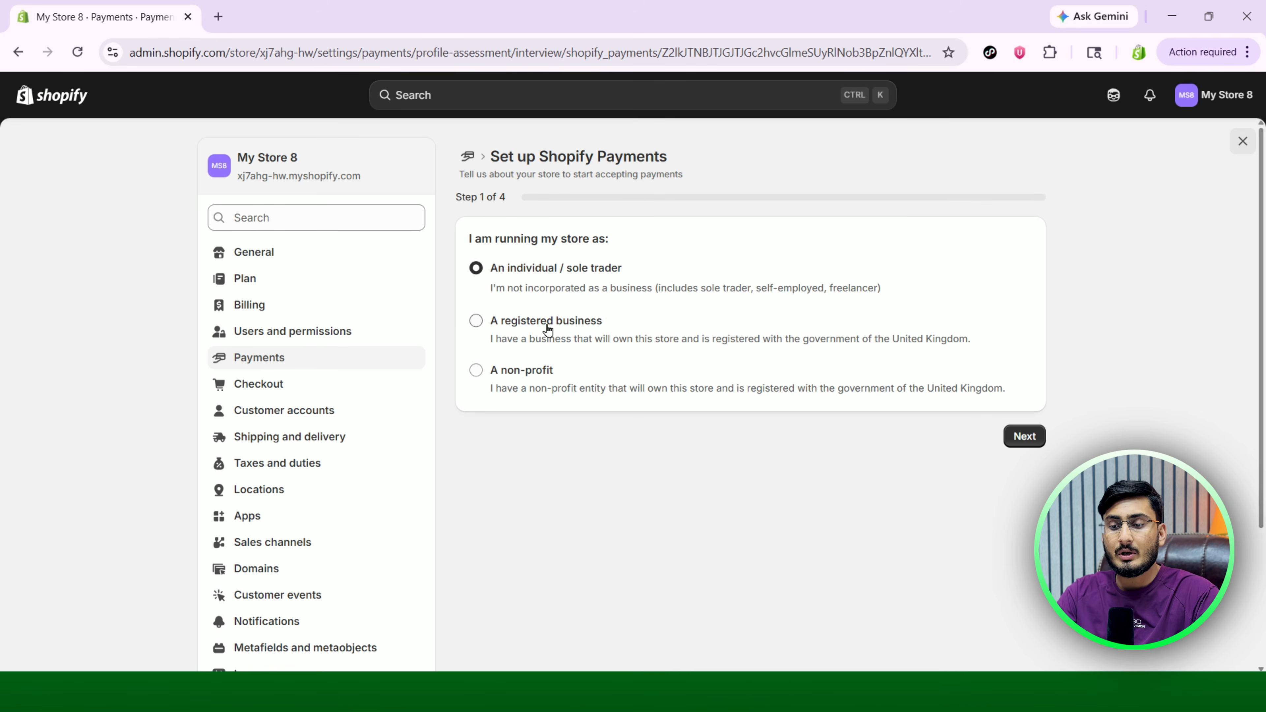
pyautogui.click(476, 321)
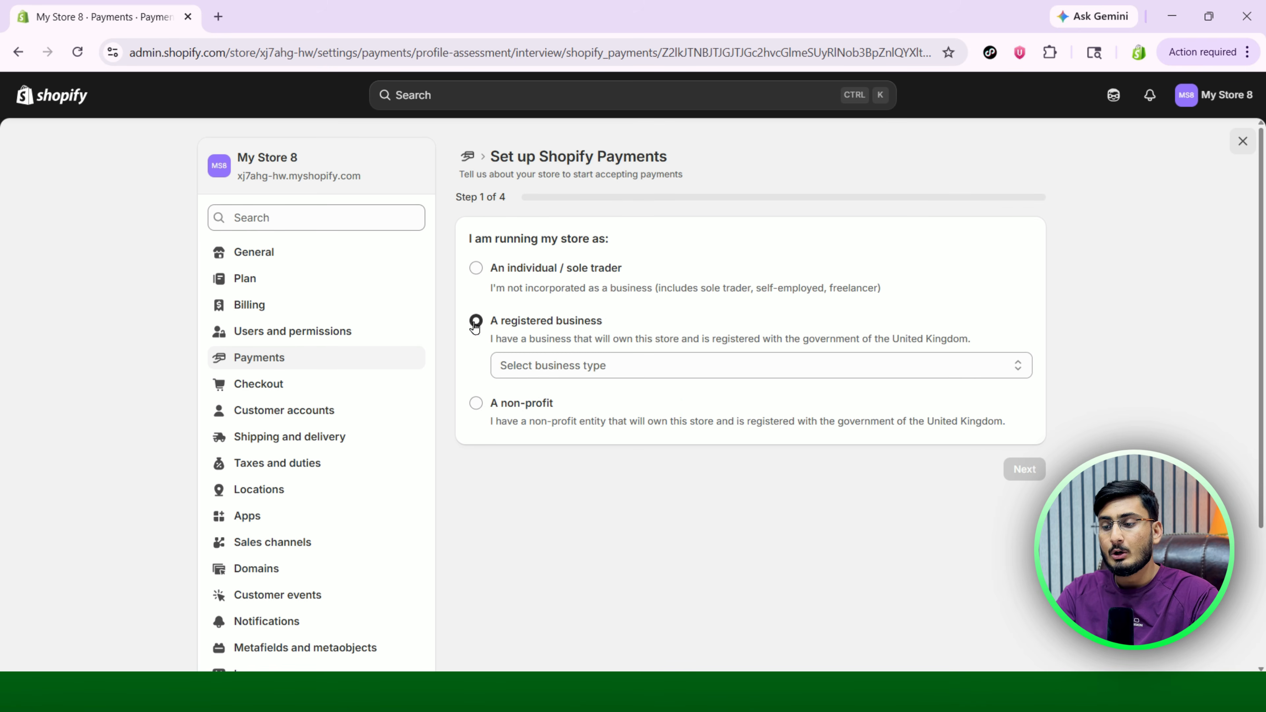
pyautogui.click(886, 366)
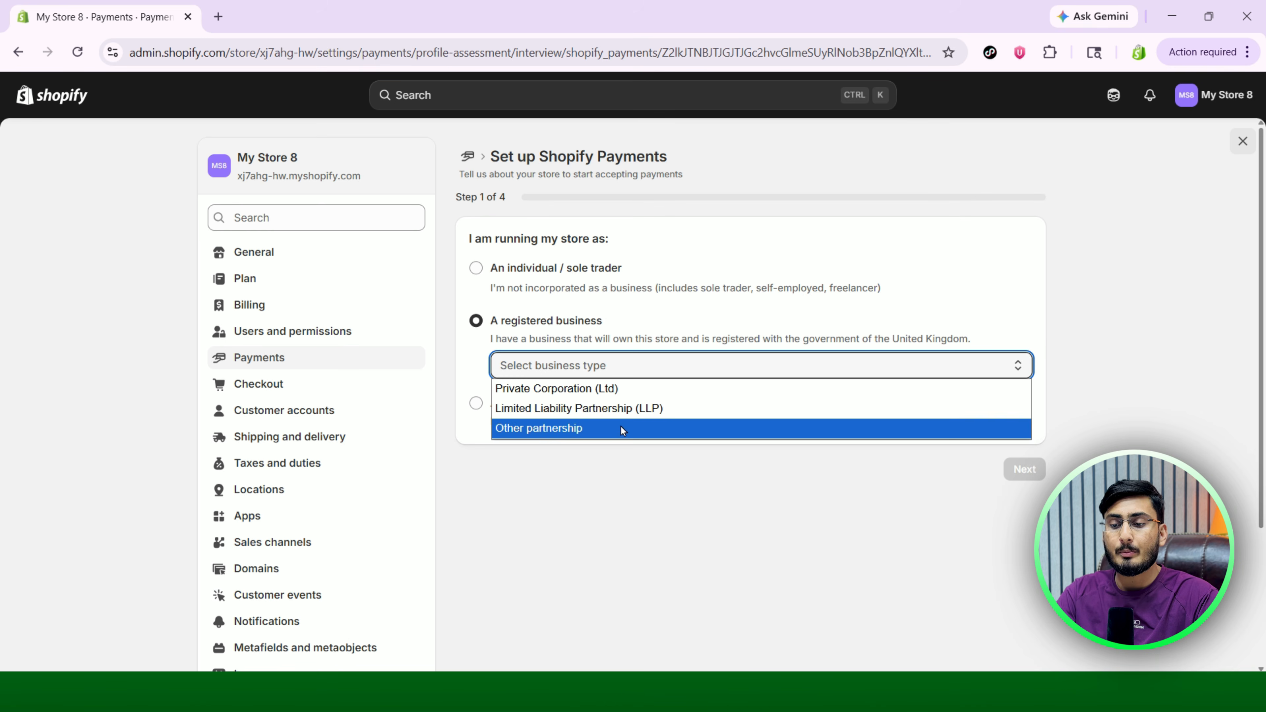
pyautogui.click(631, 388)
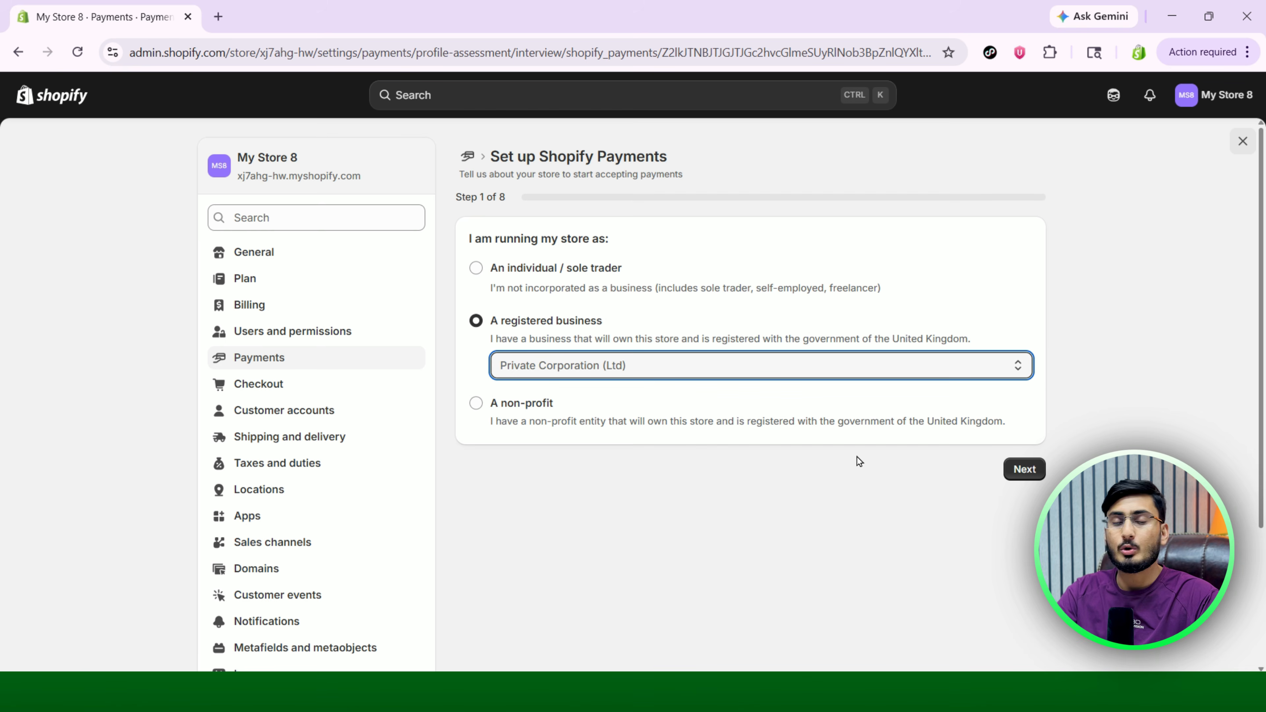
pyautogui.click(1032, 475)
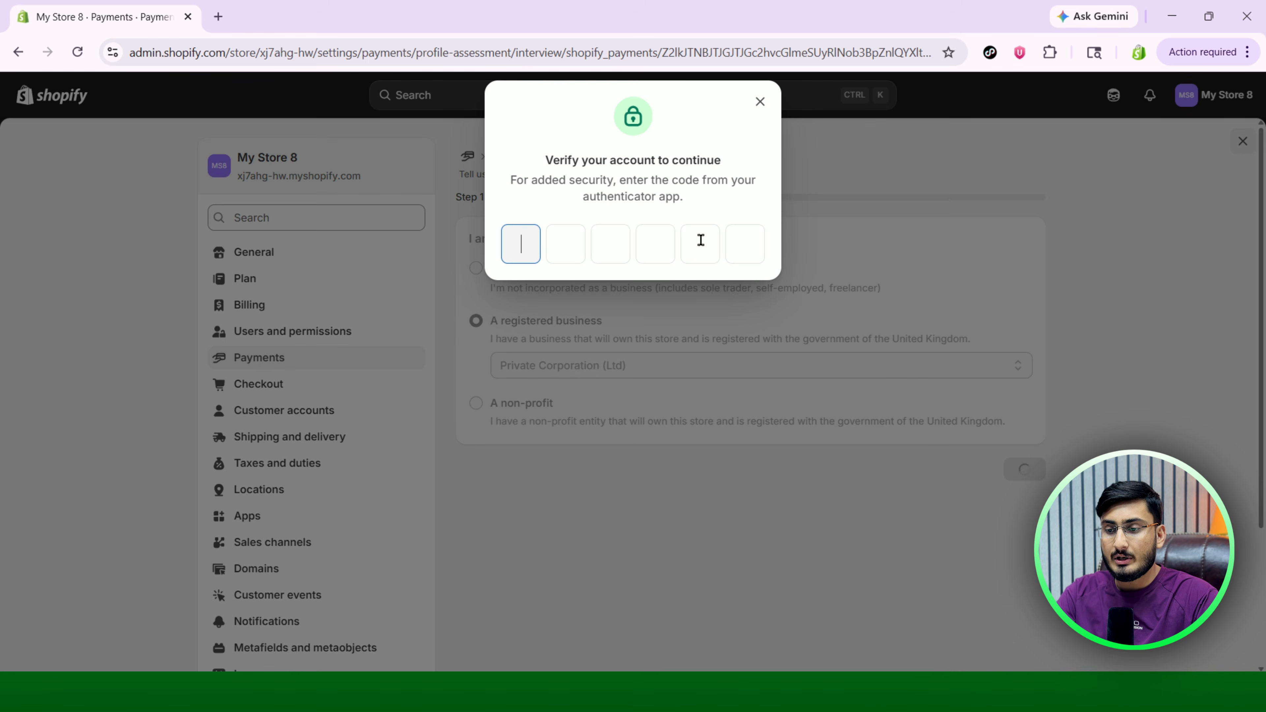
# Get past the verification prompt and paste the company's registered name into Business details.
pyautogui.moveTo(557, 161); pyautogui.dragTo(702, 162)
pyautogui.click(702, 163)
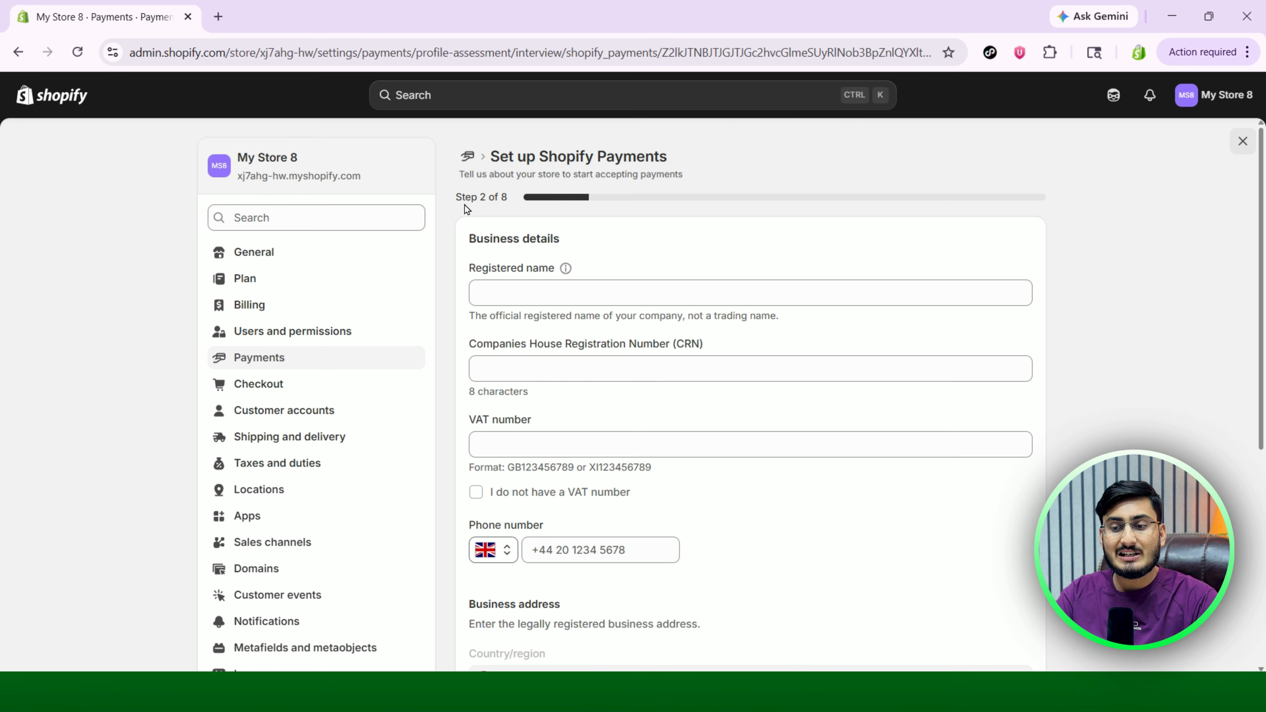
pyautogui.moveTo(456, 197); pyautogui.dragTo(510, 197)
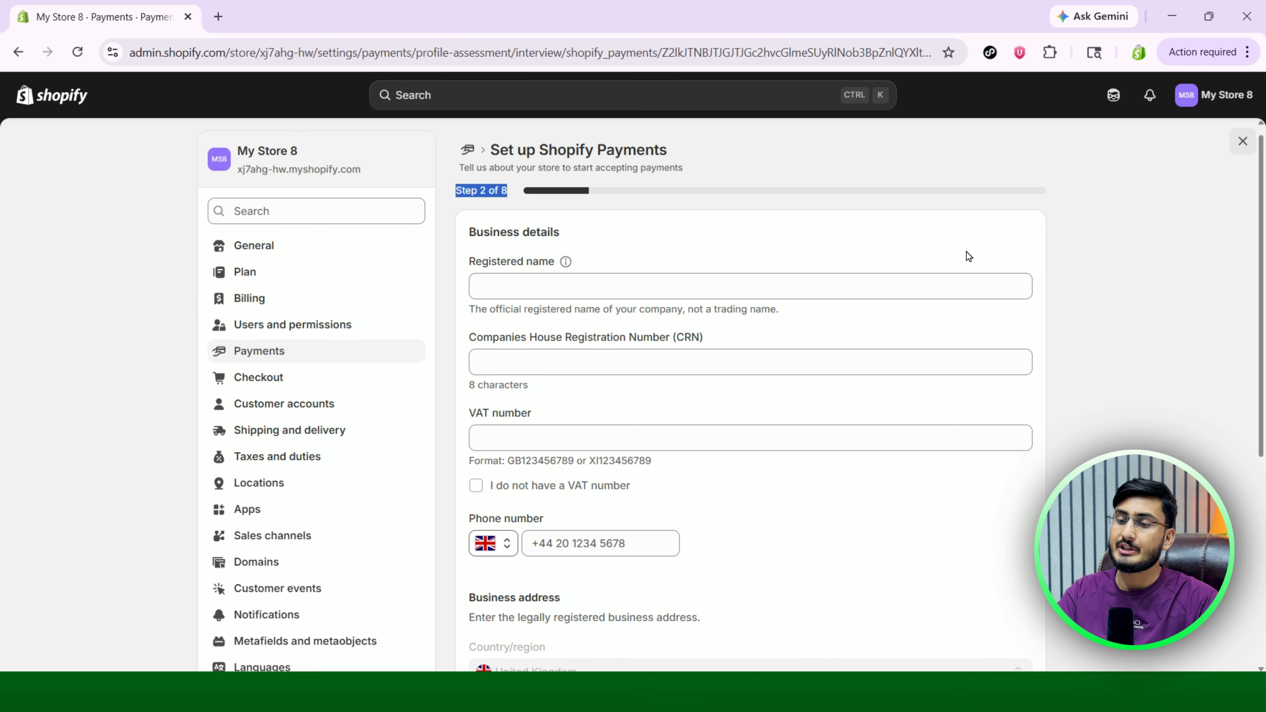
pyautogui.scroll(-1, 966, 252)
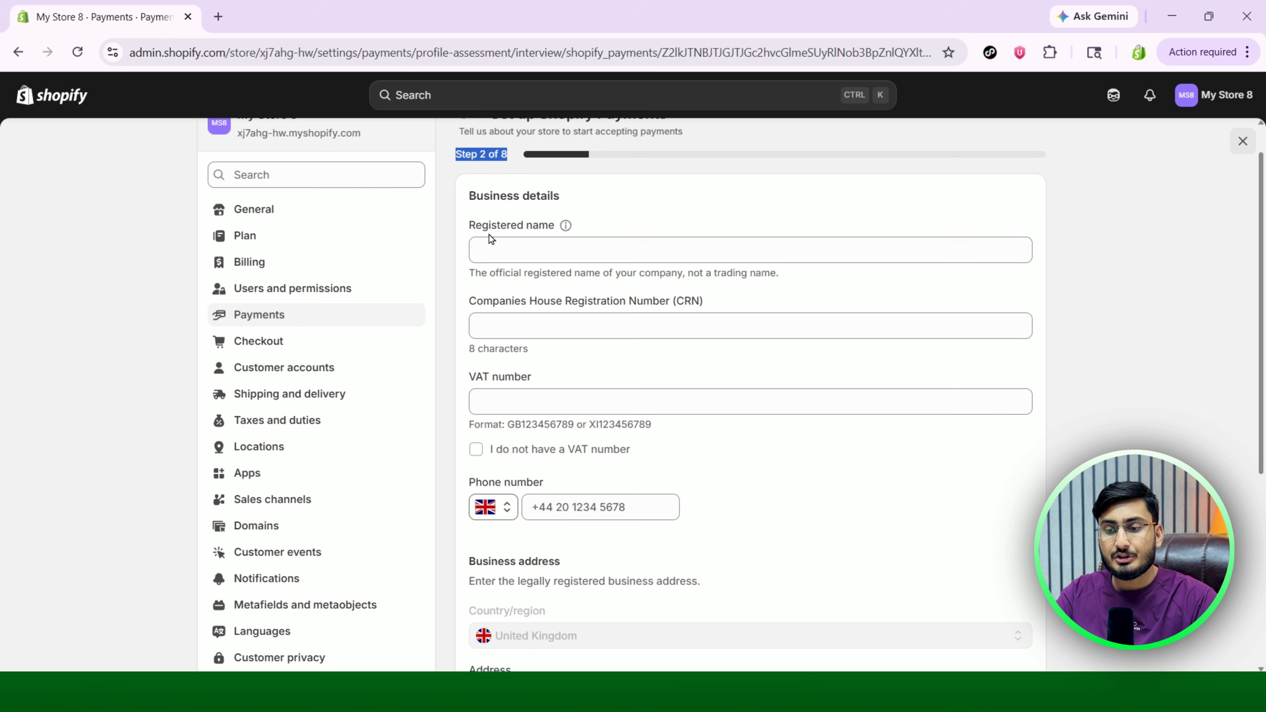
pyautogui.moveTo(475, 226); pyautogui.dragTo(527, 231)
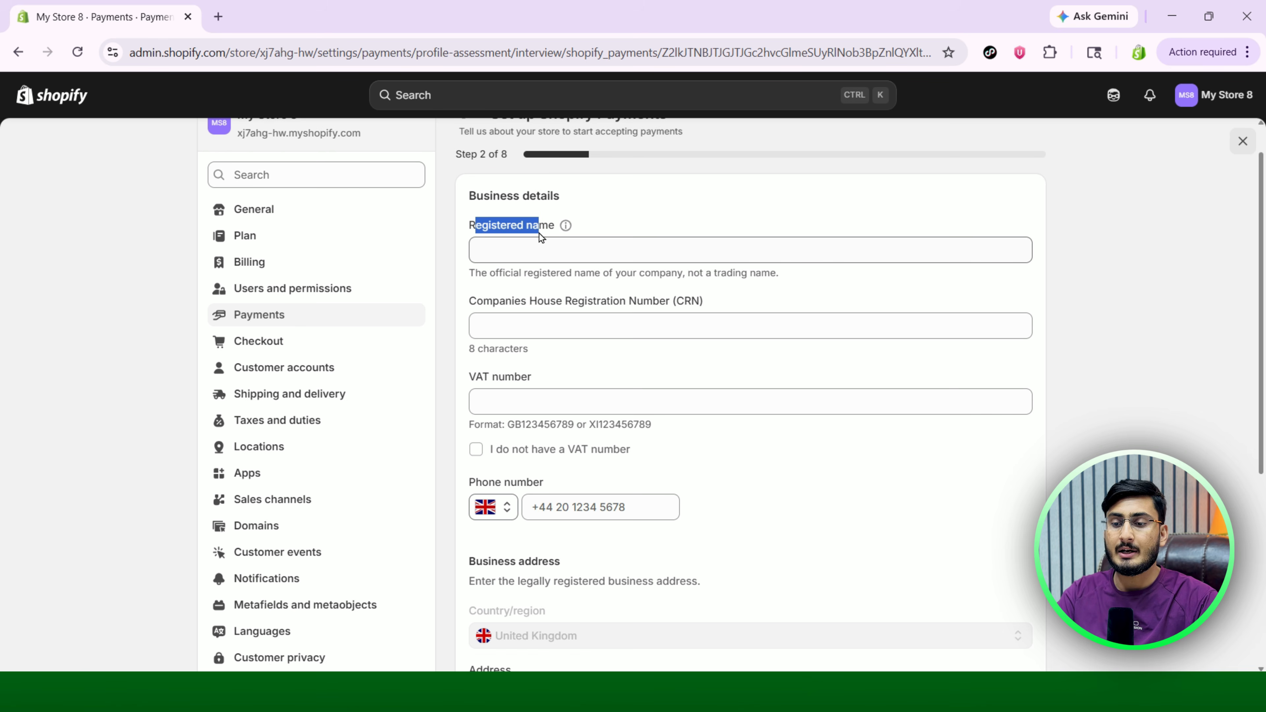
pyautogui.click(562, 252)
pyautogui.write('MEET USAMA LTD')
pyautogui.click(742, 293)
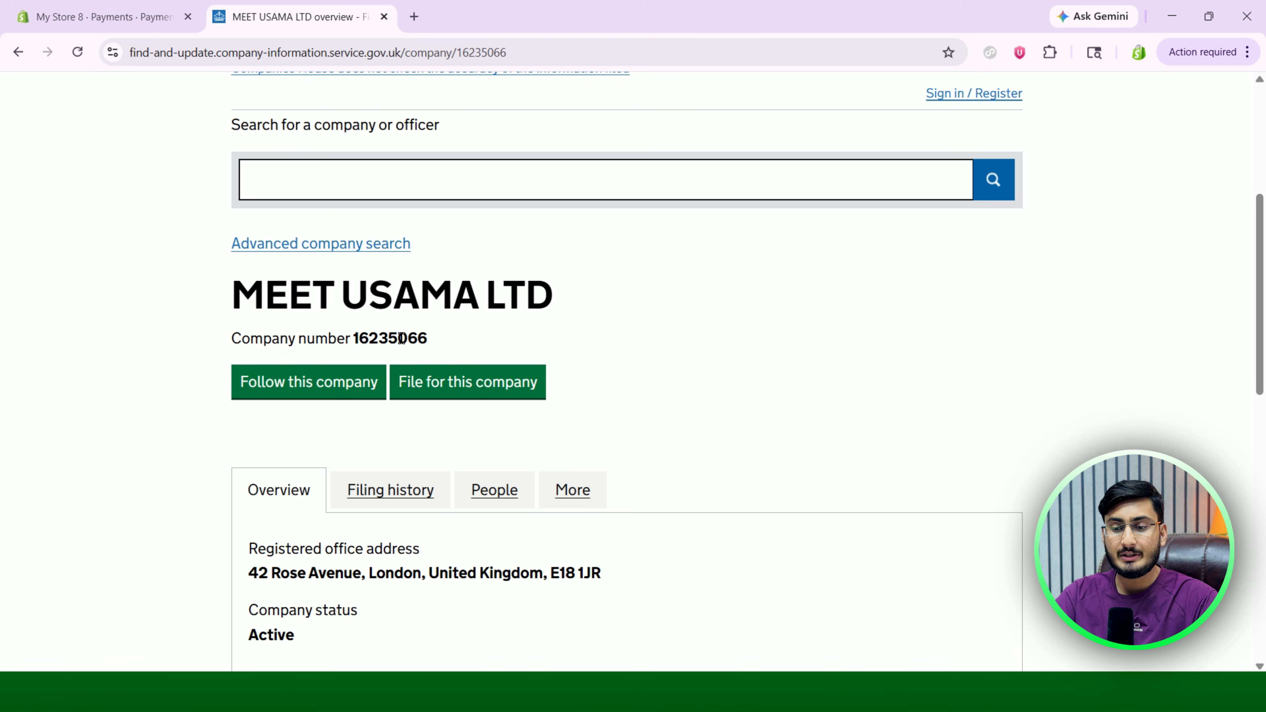
# Copy the company number from Companies House into the registration number field.
pyautogui.moveTo(446, 342); pyautogui.dragTo(353, 340)
pyautogui.hotkey('ctrl', 'c')
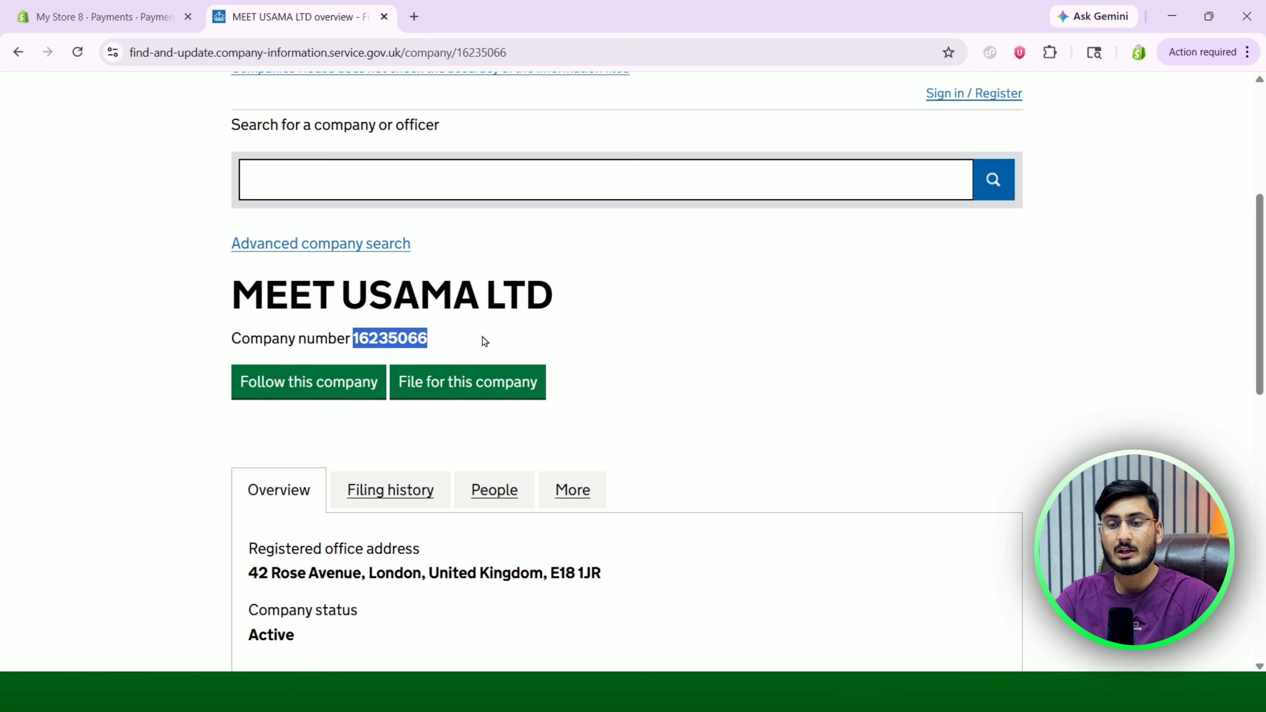
pyautogui.click(89, 17)
pyautogui.click(511, 329)
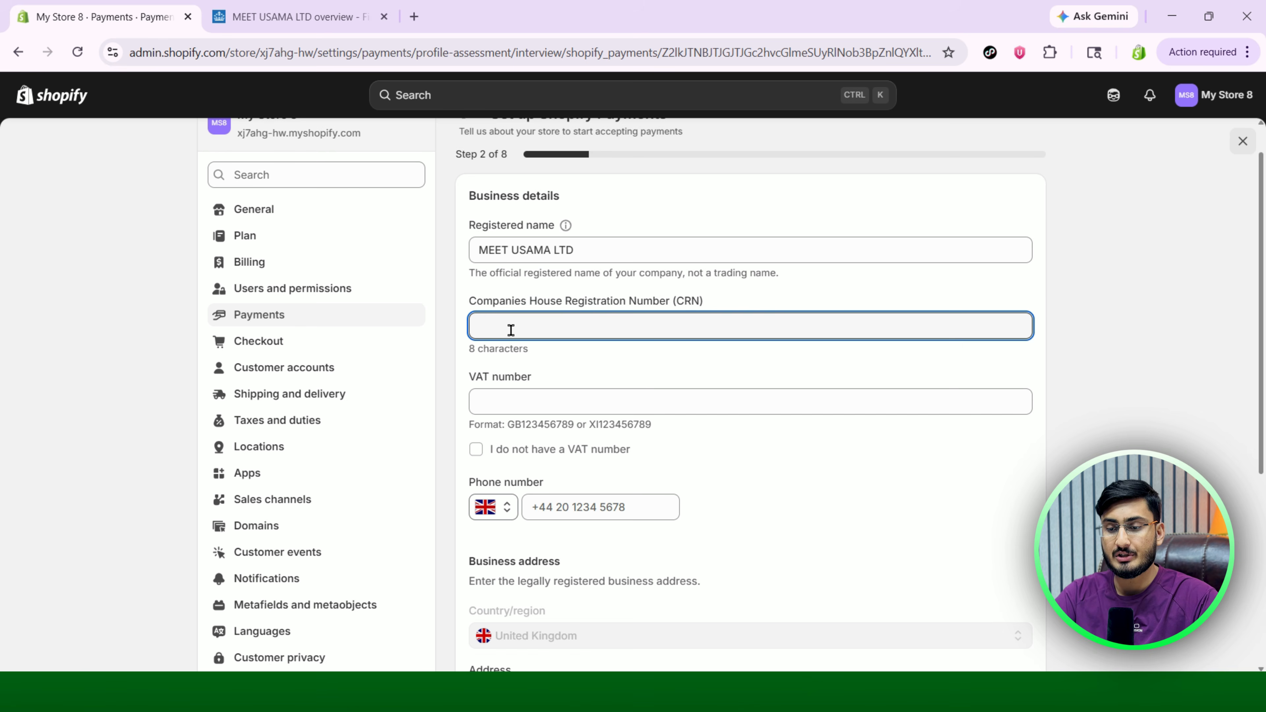
pyautogui.hotkey('ctrl', 'v')
pyautogui.click(541, 386)
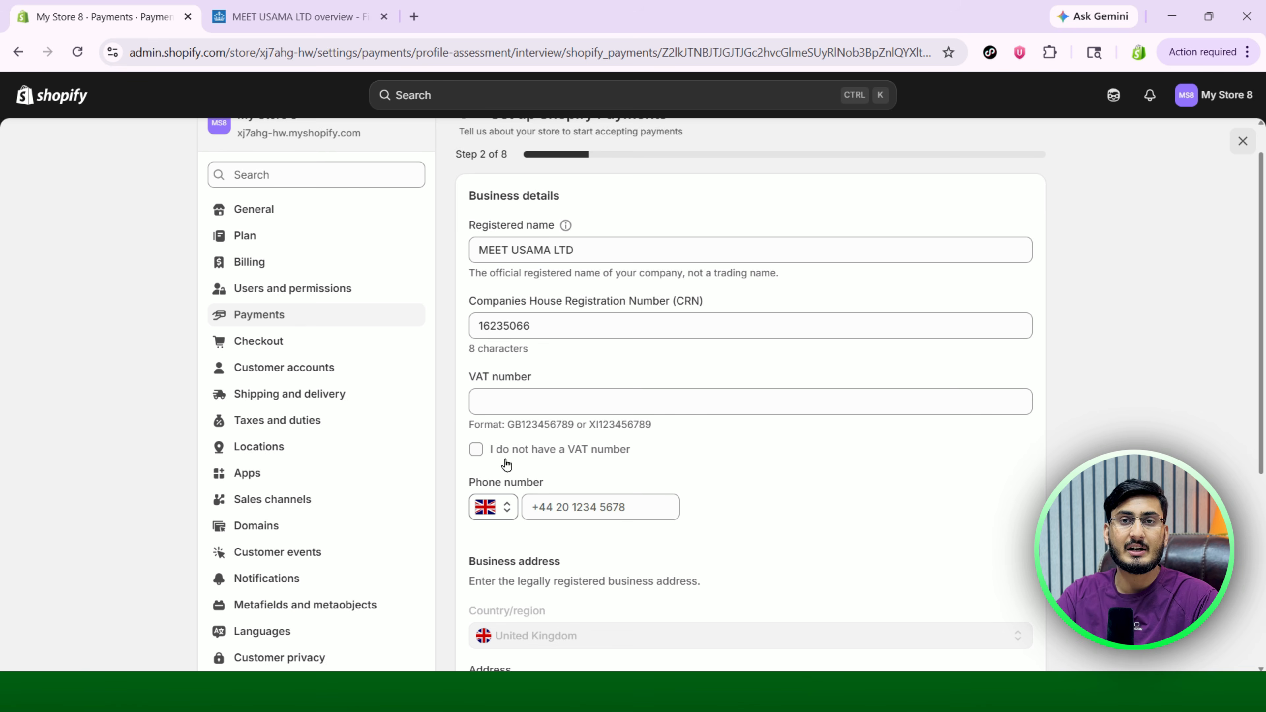
# Tick 'I do not have a VAT number' and paste in the business phone number.
pyautogui.click(476, 451)
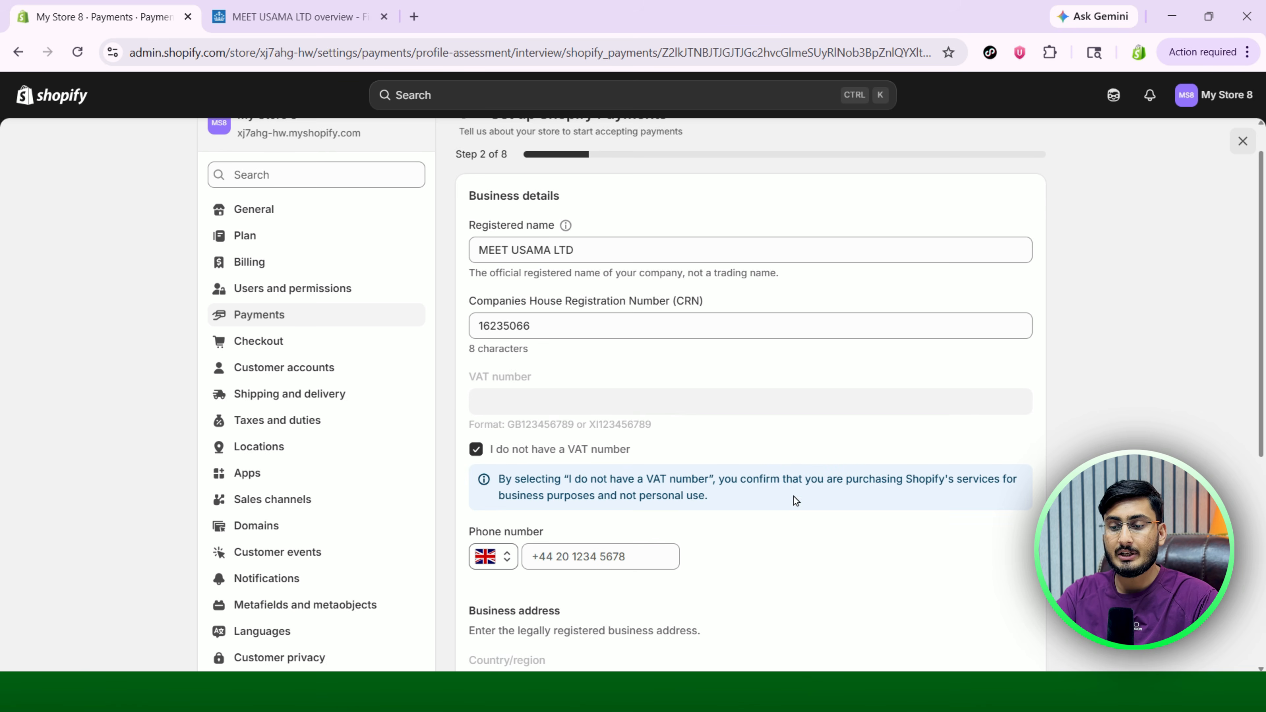
pyautogui.scroll(-4, 793, 497)
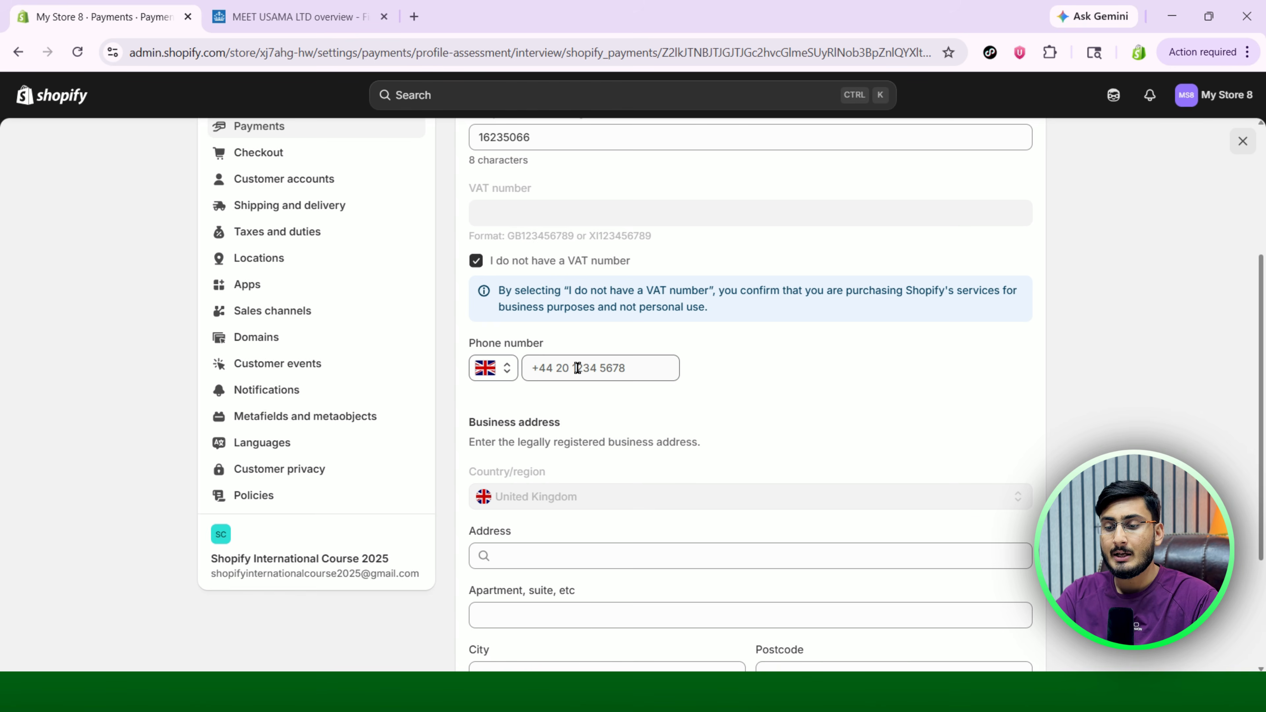
pyautogui.click(610, 365)
pyautogui.hotkey('ctrl', 'v')
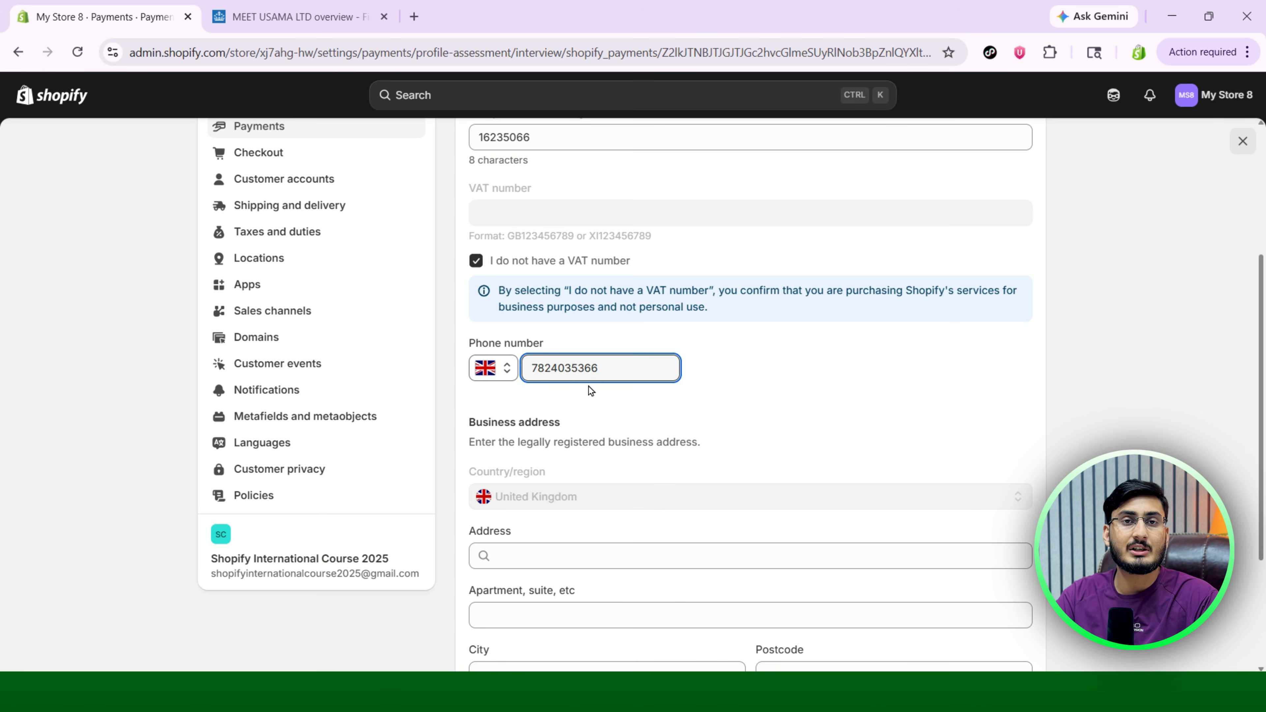
pyautogui.click(872, 374)
pyautogui.scroll(-3, 873, 374)
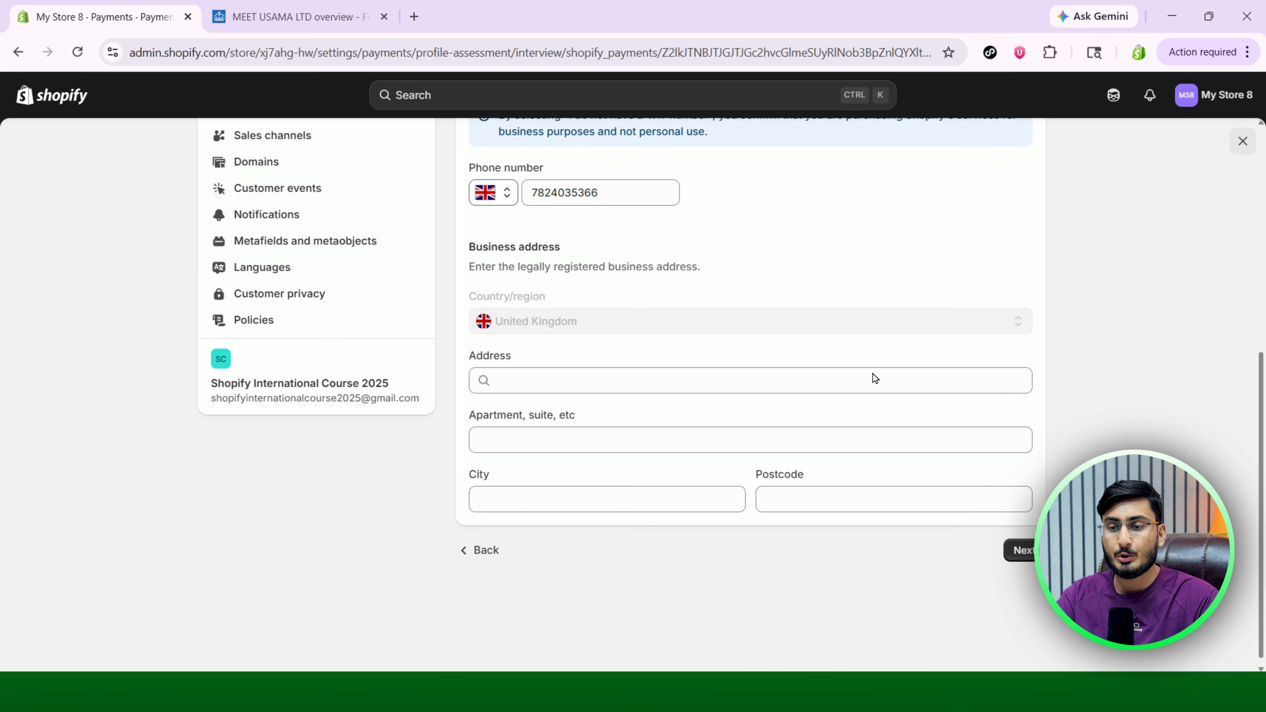
# Copy the registered office street address from Companies House into the business address field.
pyautogui.click(319, 6)
pyautogui.scroll(-3, 505, 397)
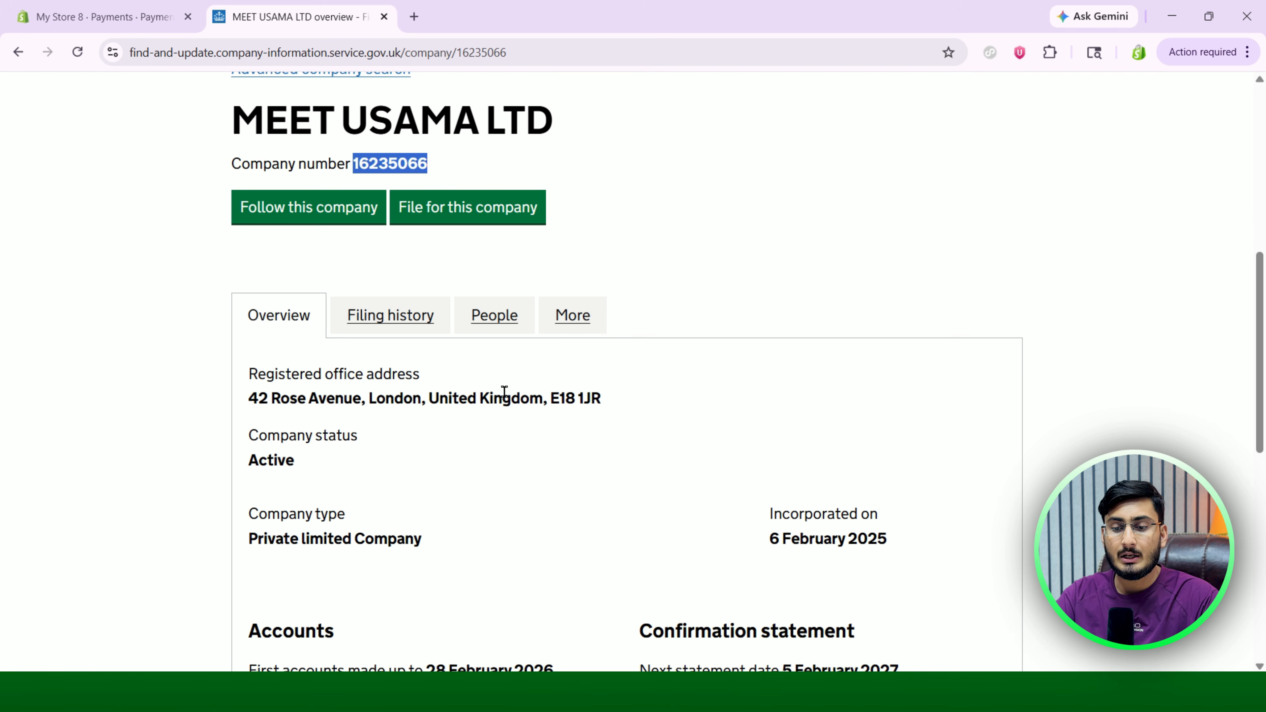
pyautogui.moveTo(249, 398); pyautogui.dragTo(360, 398)
pyautogui.hotkey('ctrl', 'c')
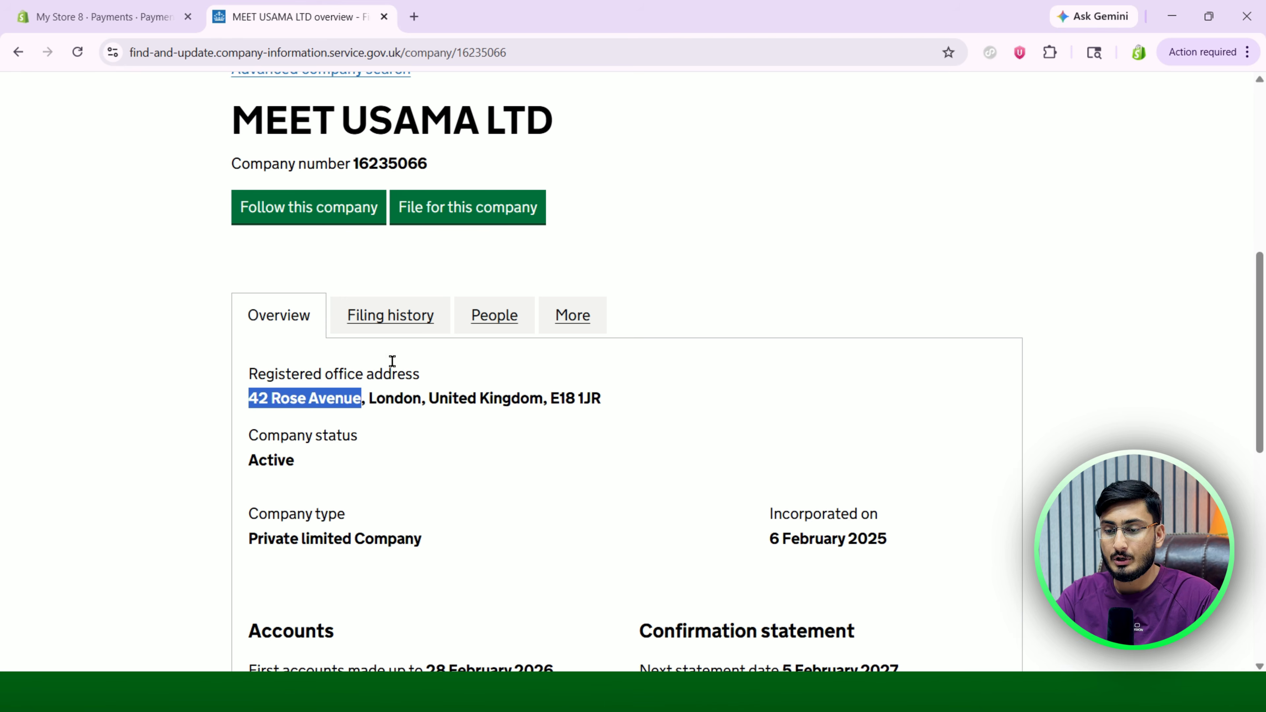
pyautogui.click(139, 19)
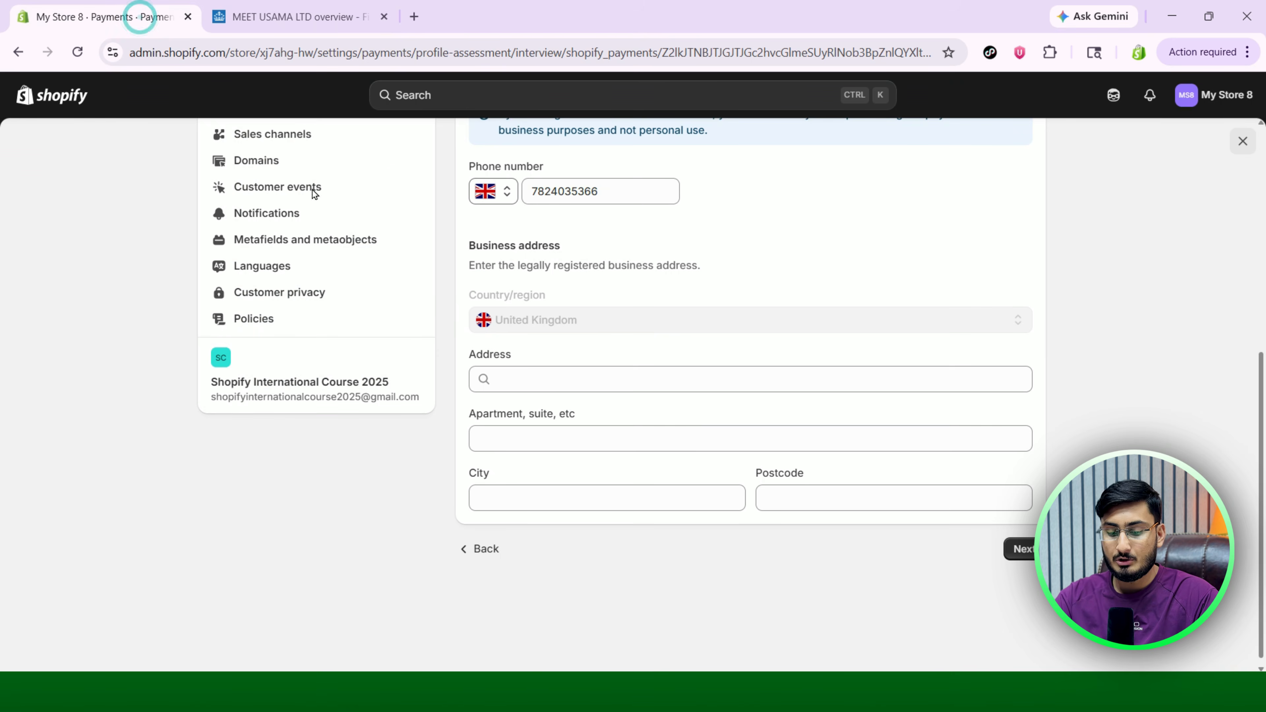
pyautogui.click(544, 376)
pyautogui.hotkey('ctrl', 'v')
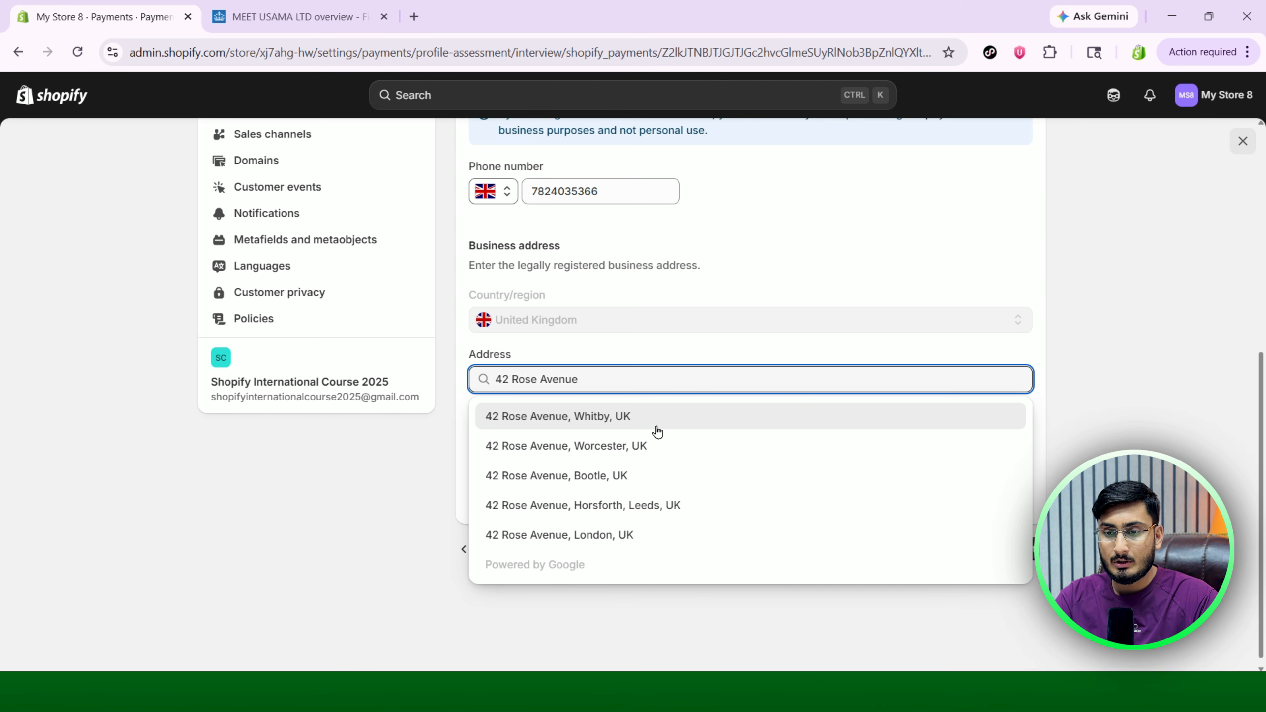
pyautogui.click(309, 15)
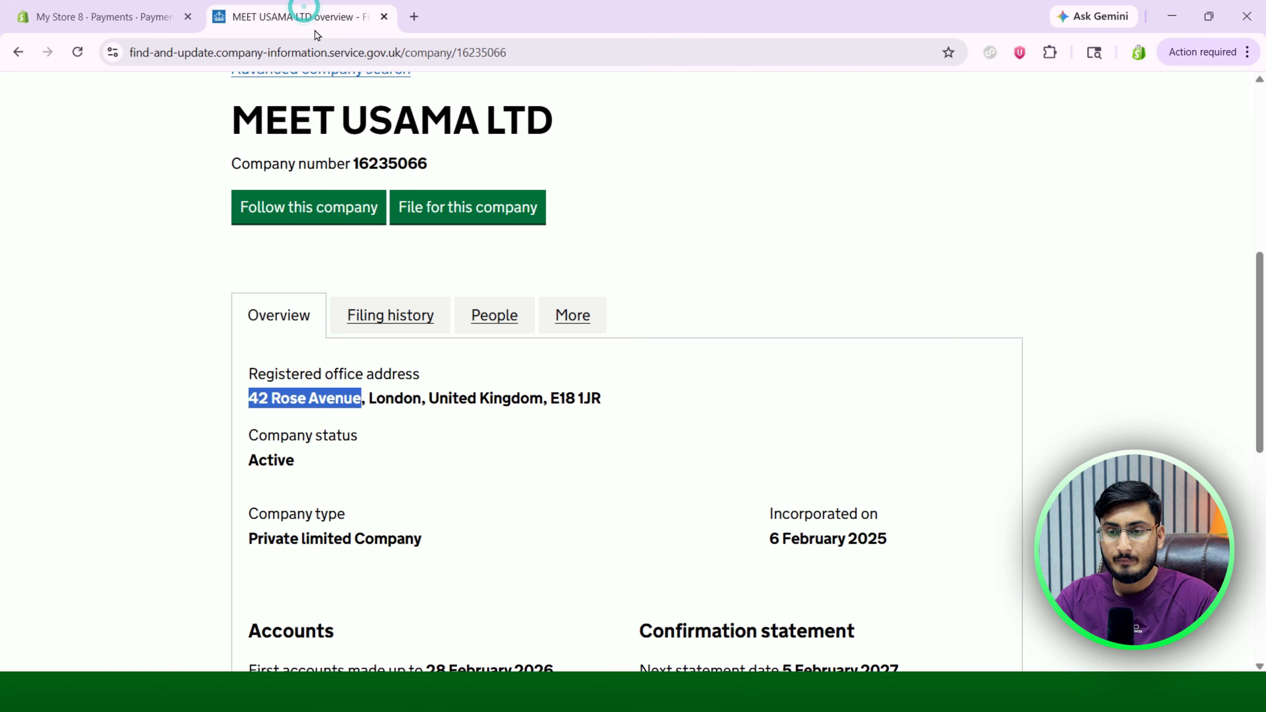
pyautogui.click(99, 16)
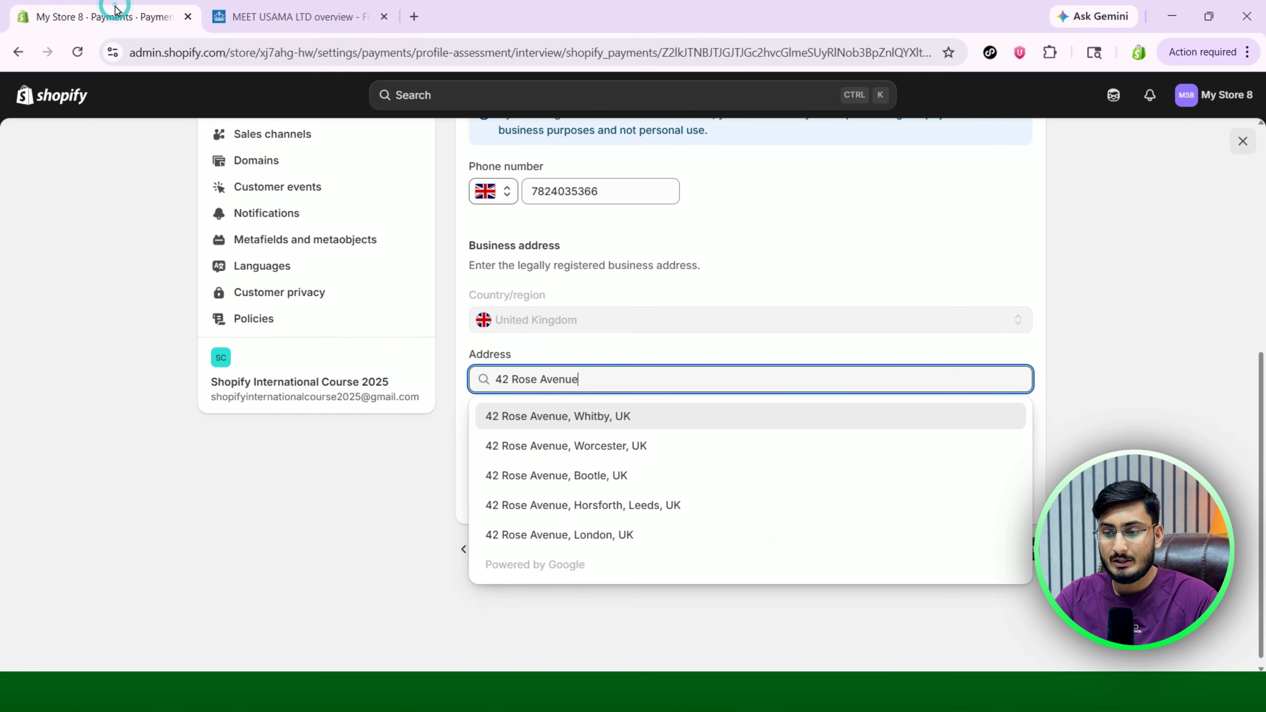
pyautogui.click(694, 344)
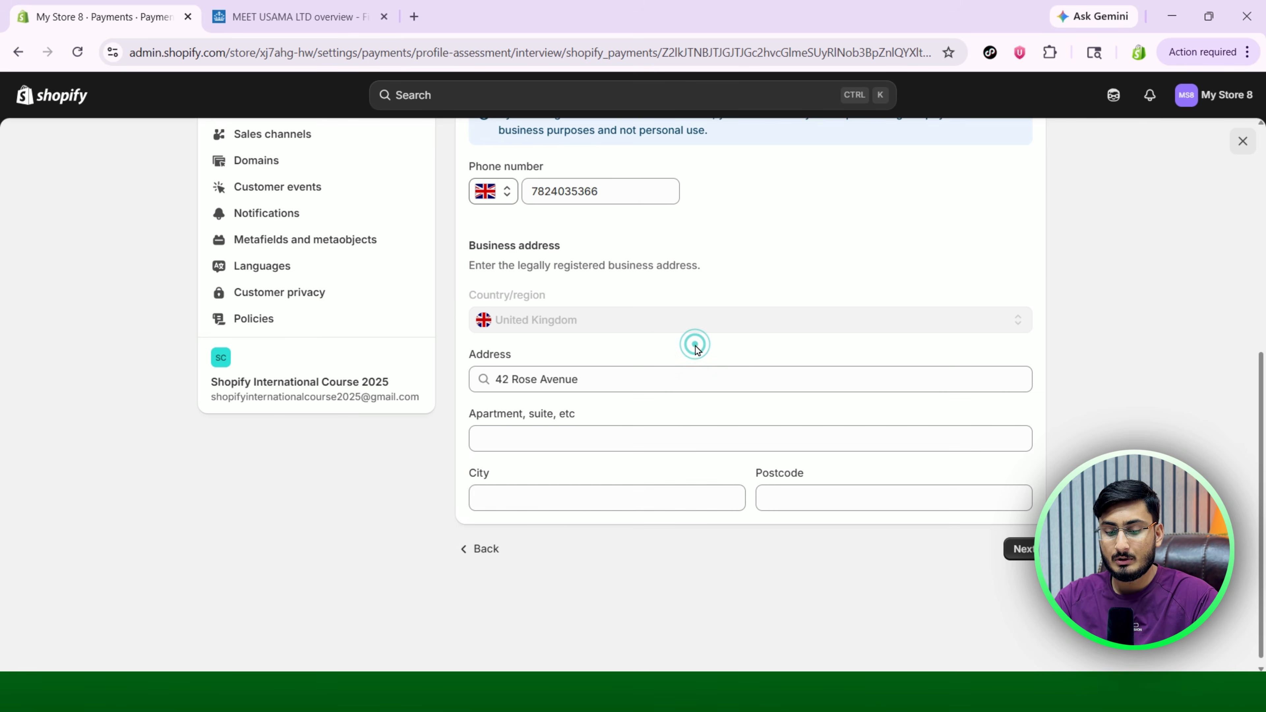
# Enter London as the city, paste the registered postcode, submit, and decline saving the address.
pyautogui.click(541, 499)
pyautogui.write('L')
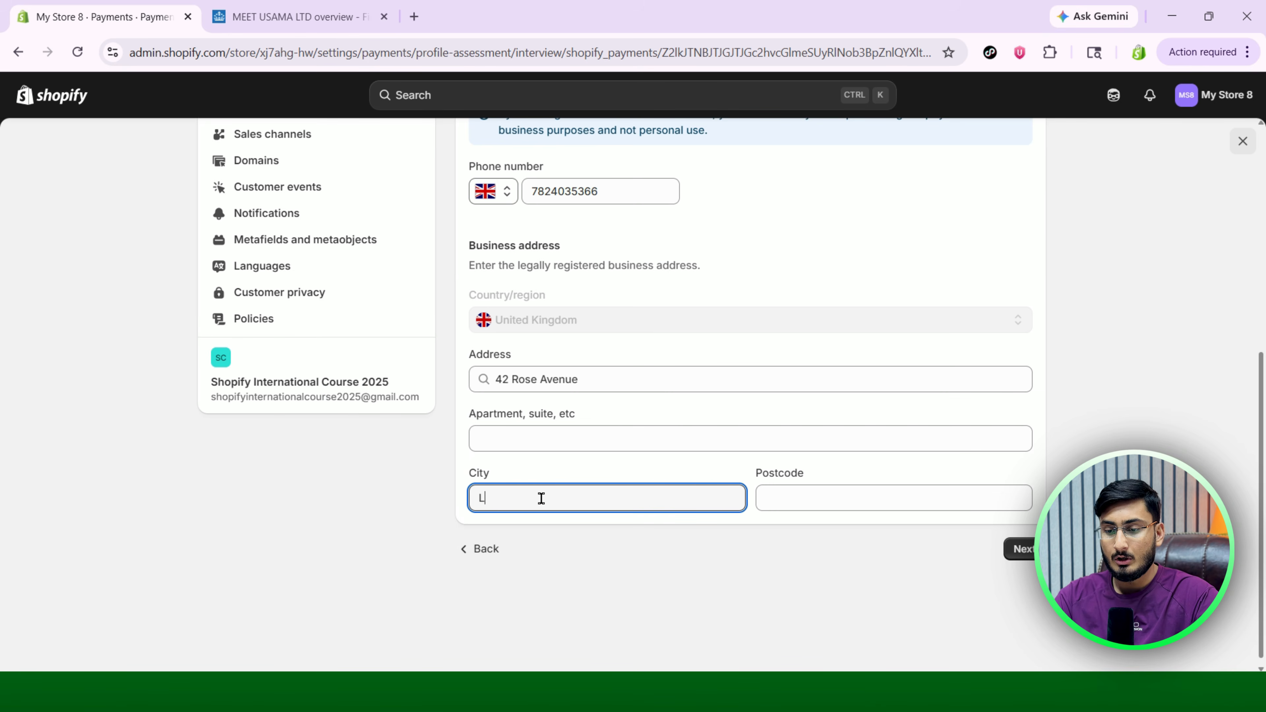
pyautogui.write('ondon')
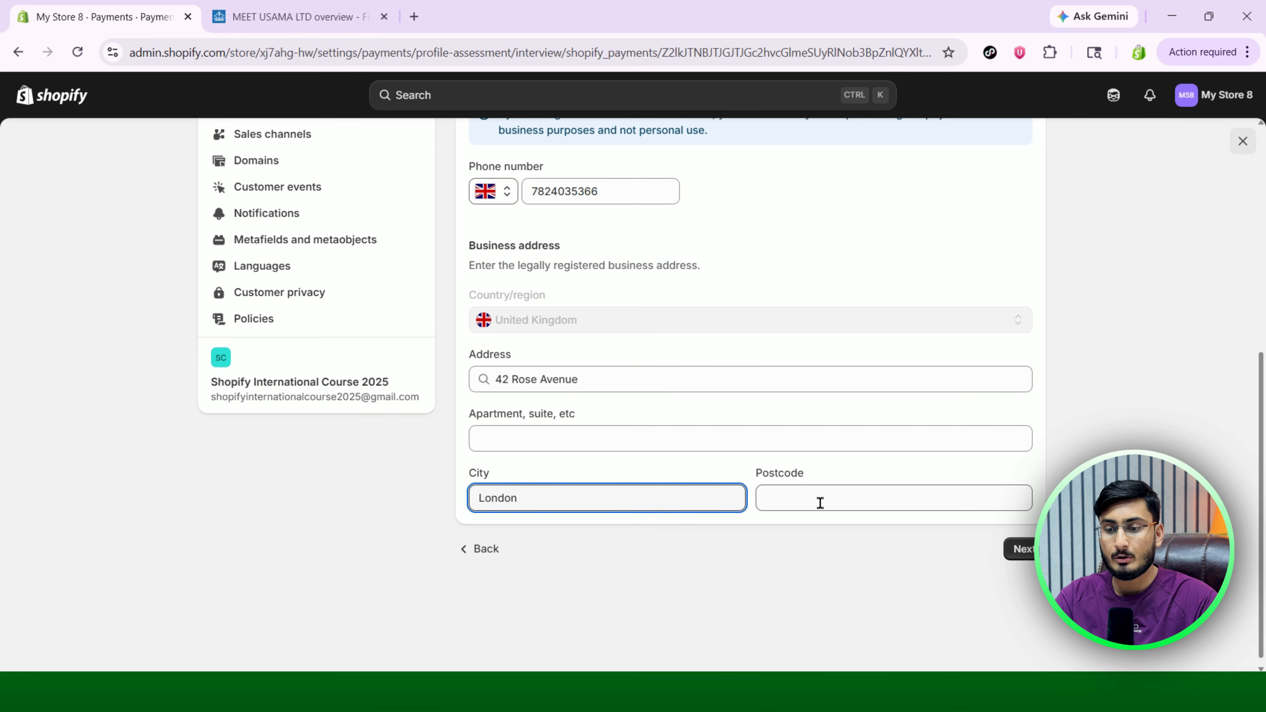
pyautogui.click(318, 7)
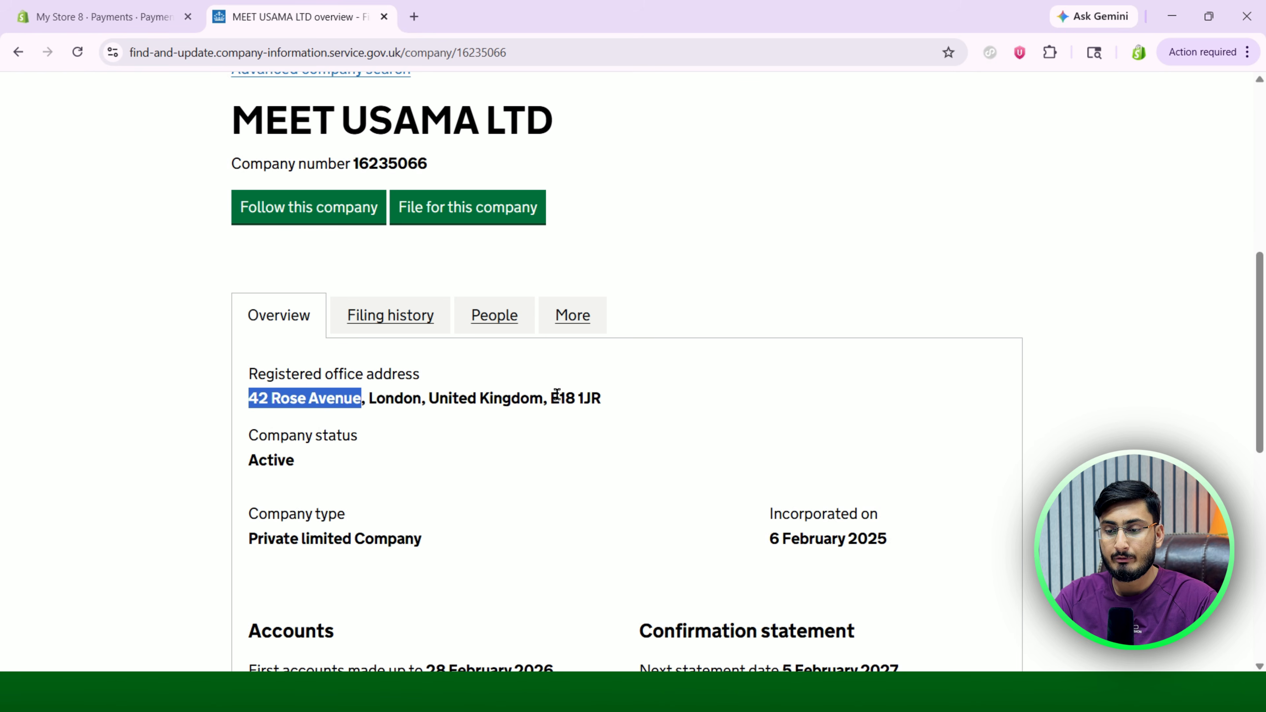
pyautogui.moveTo(551, 398); pyautogui.dragTo(605, 406)
pyautogui.hotkey('ctrl', 'c')
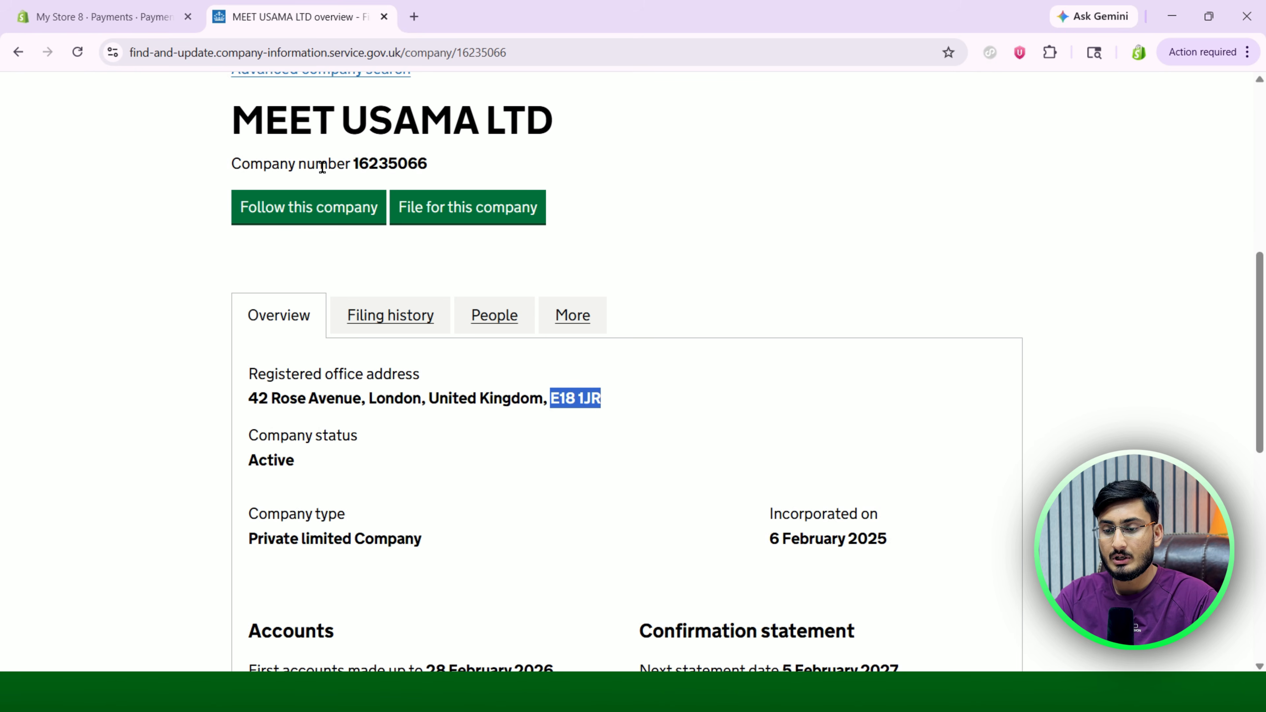
pyautogui.click(86, 16)
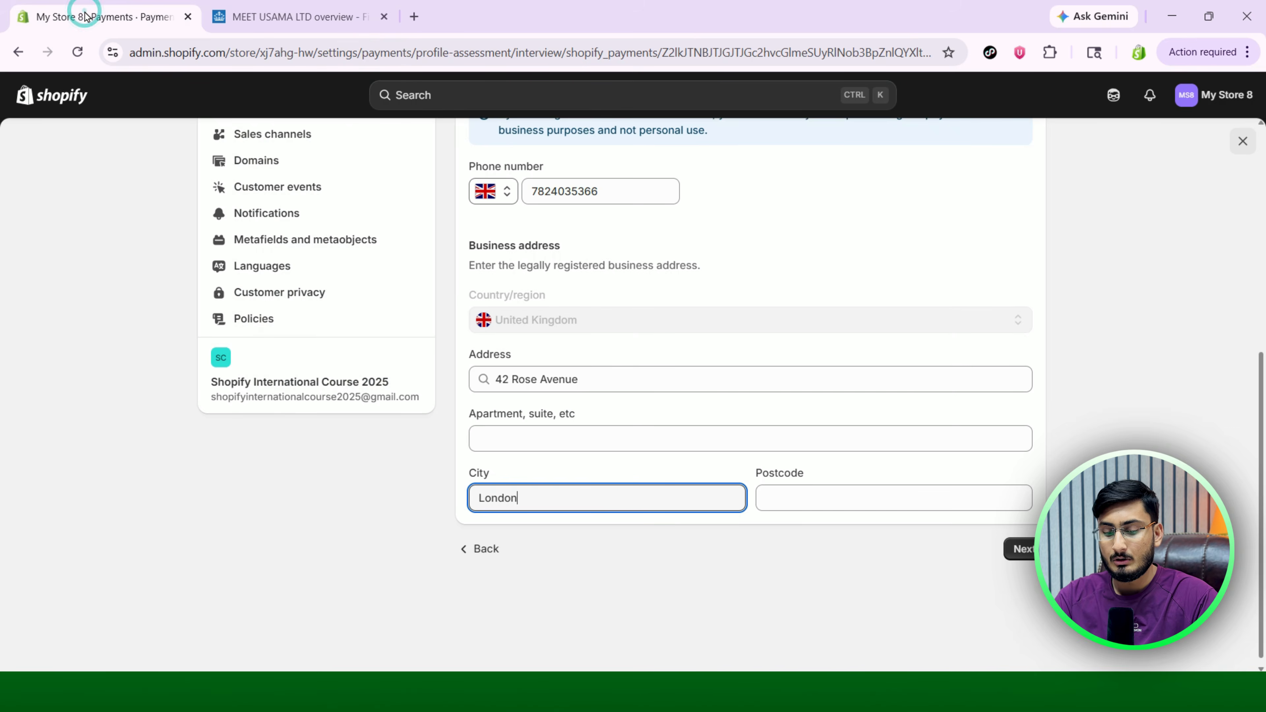
pyautogui.click(850, 498)
pyautogui.hotkey('ctrl', 'v')
pyautogui.click(881, 571)
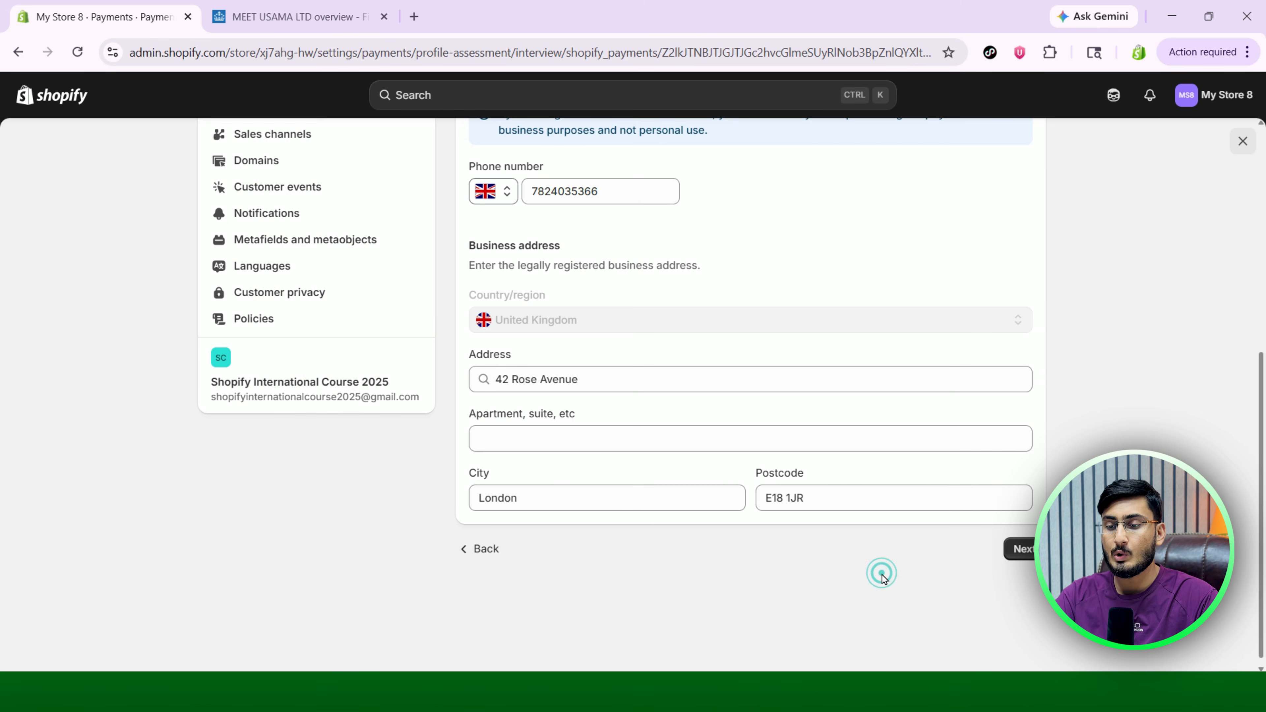
pyautogui.click(1019, 553)
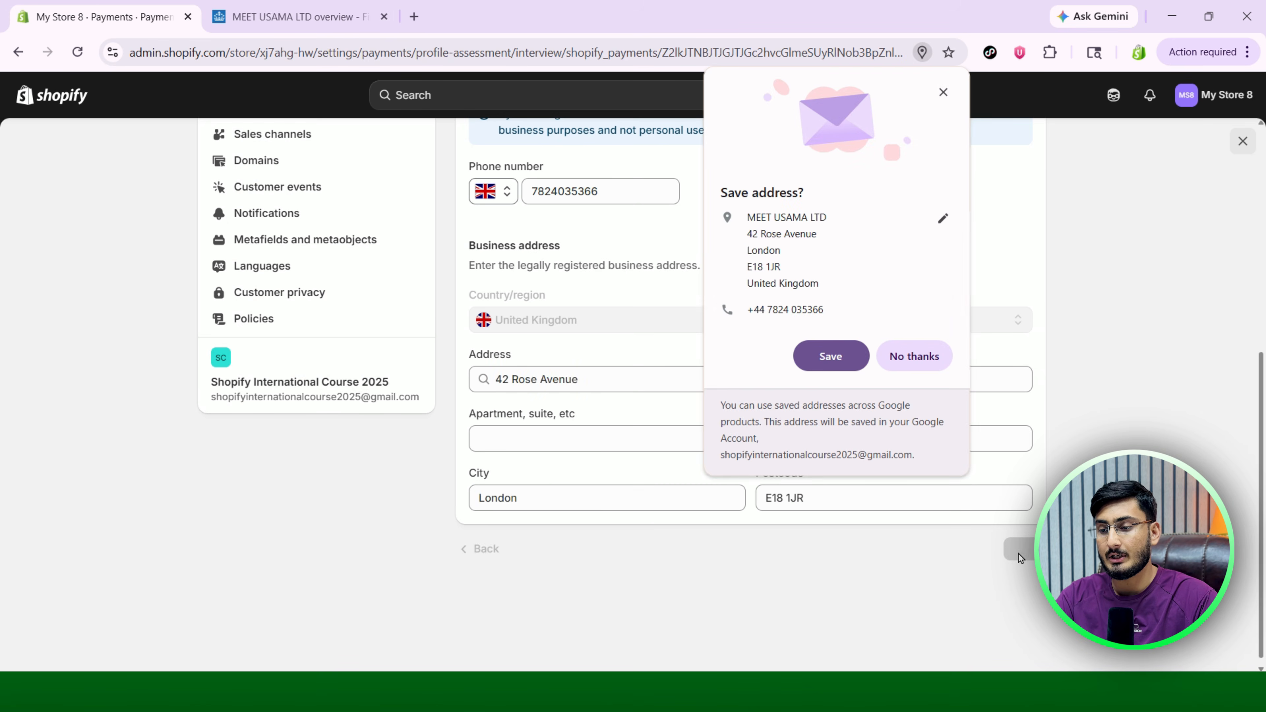
pyautogui.click(901, 360)
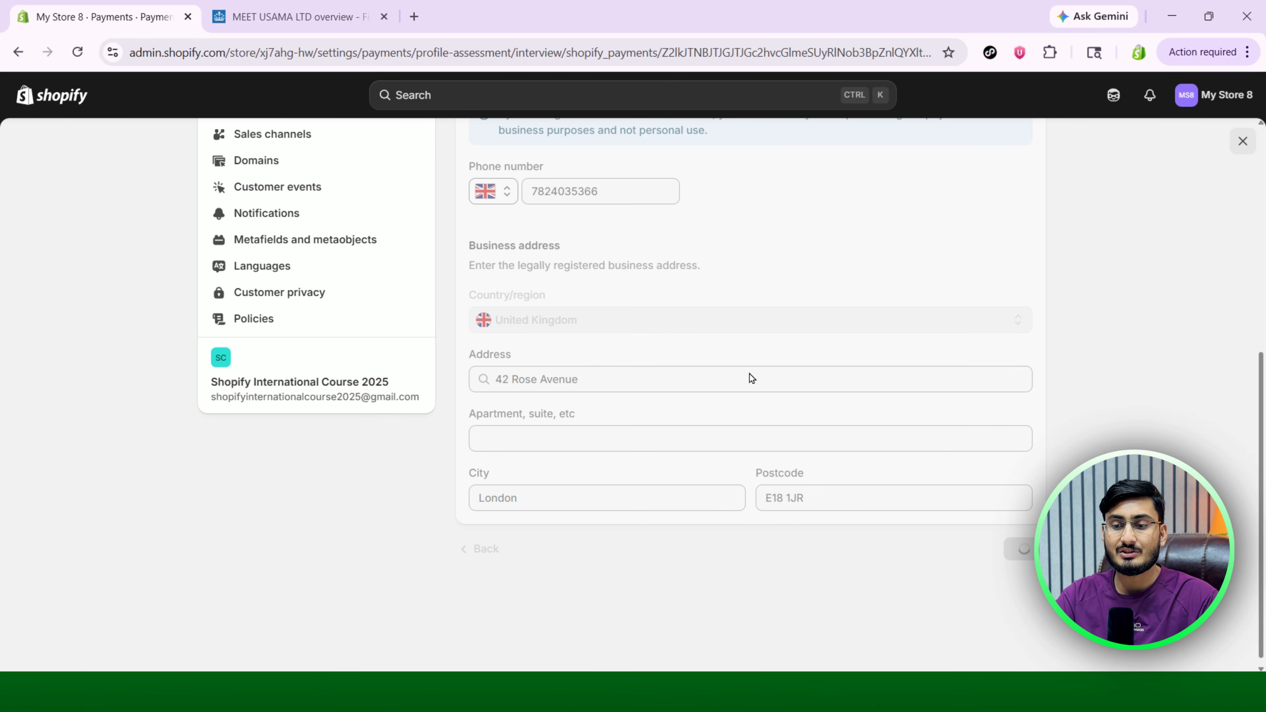
# Have Shopify draft the product description from the prompt 'i sell teeth whitening'.
pyautogui.scroll(4, 750, 374)
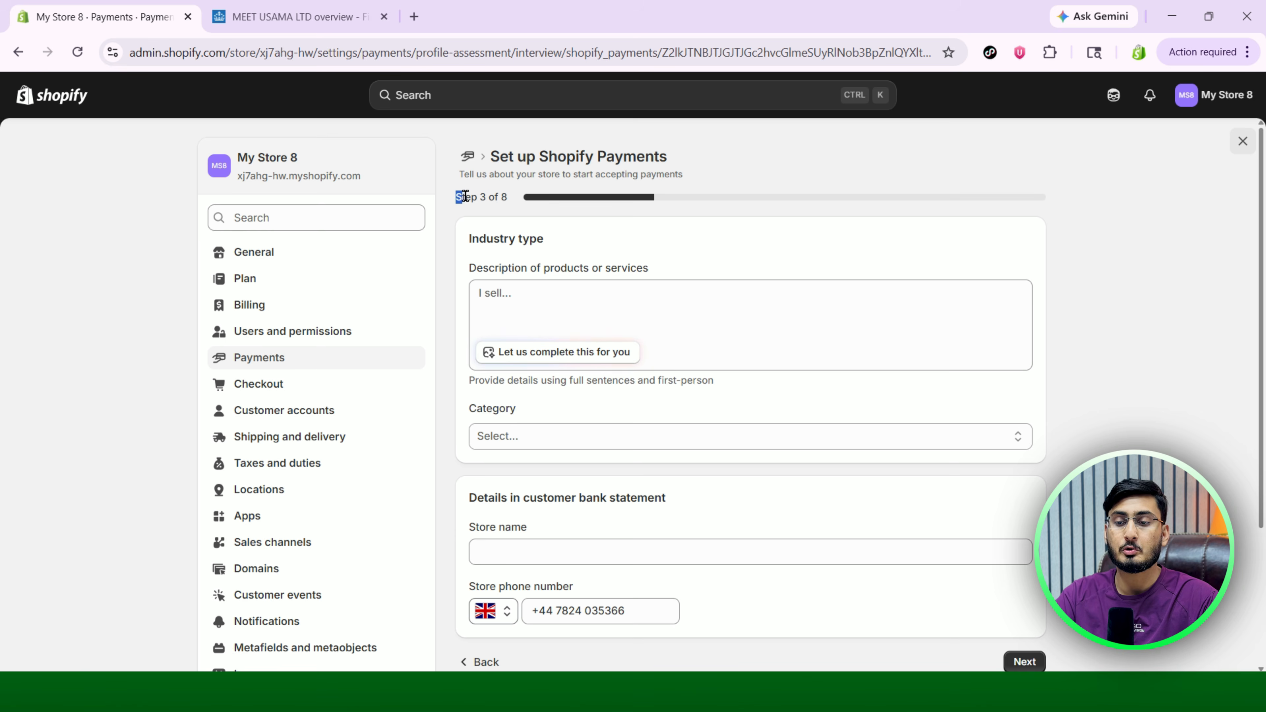
pyautogui.moveTo(456, 197); pyautogui.dragTo(543, 241)
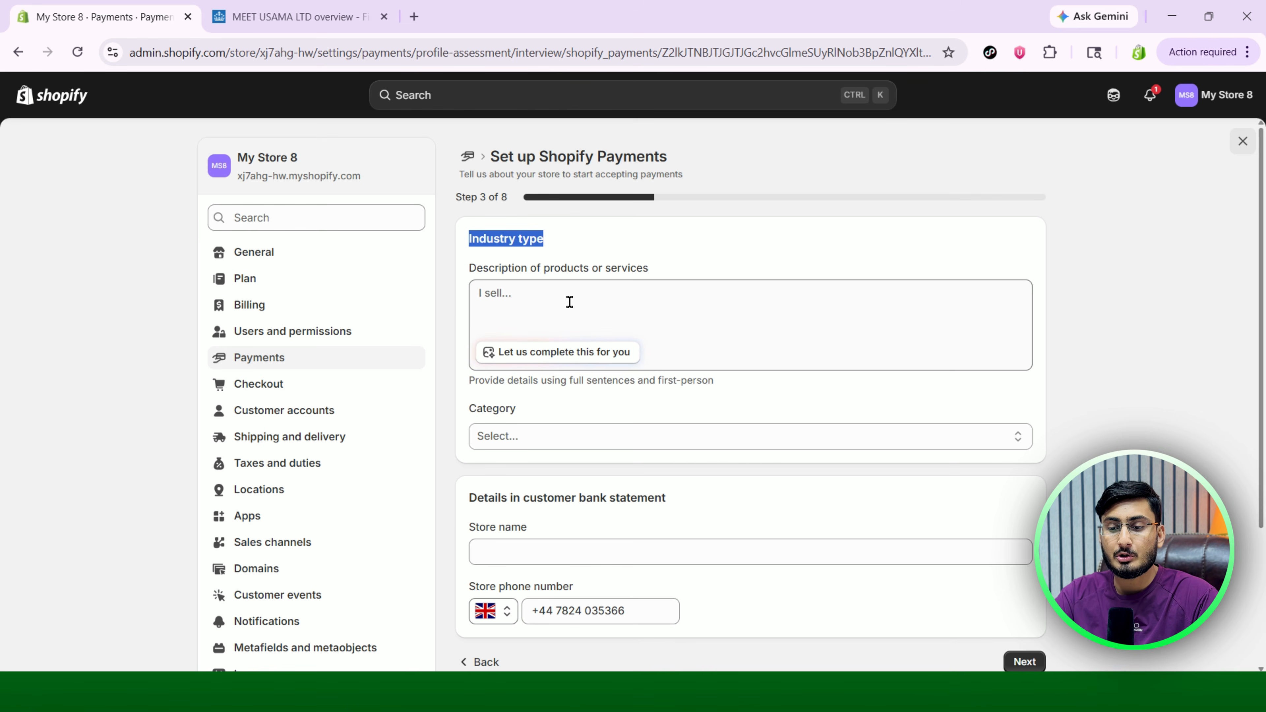
pyautogui.moveTo(474, 270); pyautogui.dragTo(546, 268)
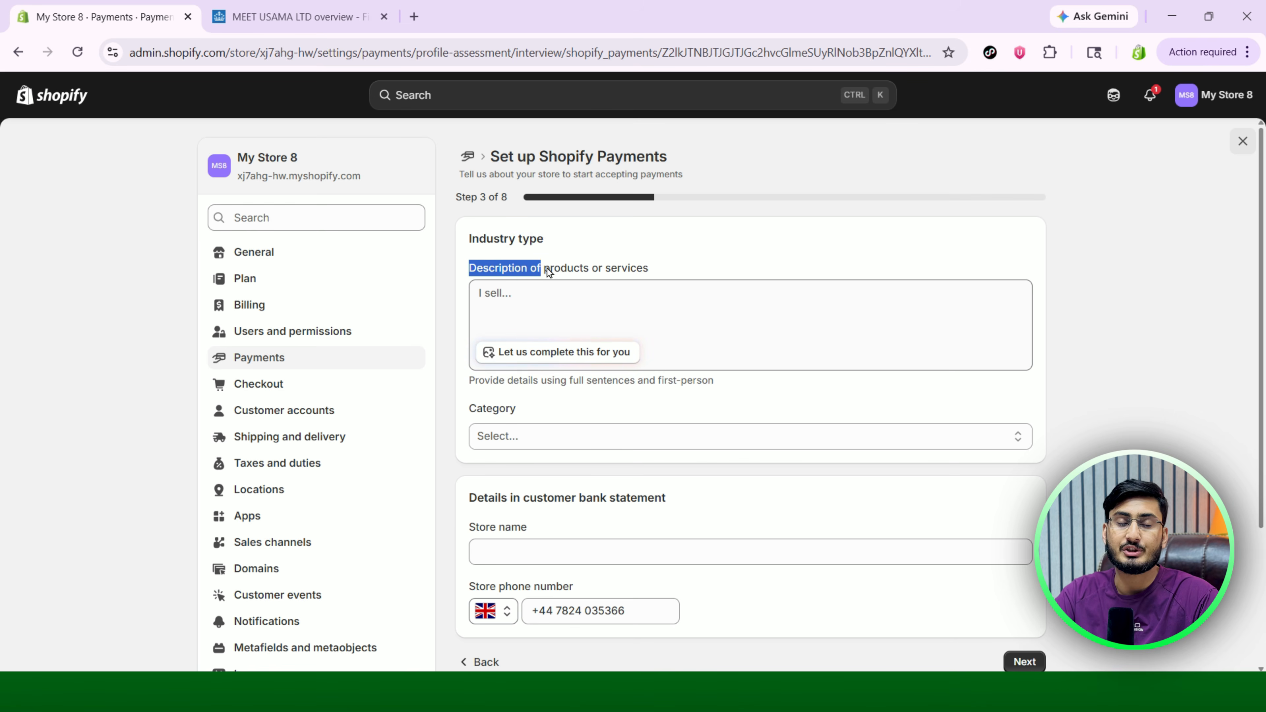
pyautogui.moveTo(642, 277); pyautogui.dragTo(651, 278)
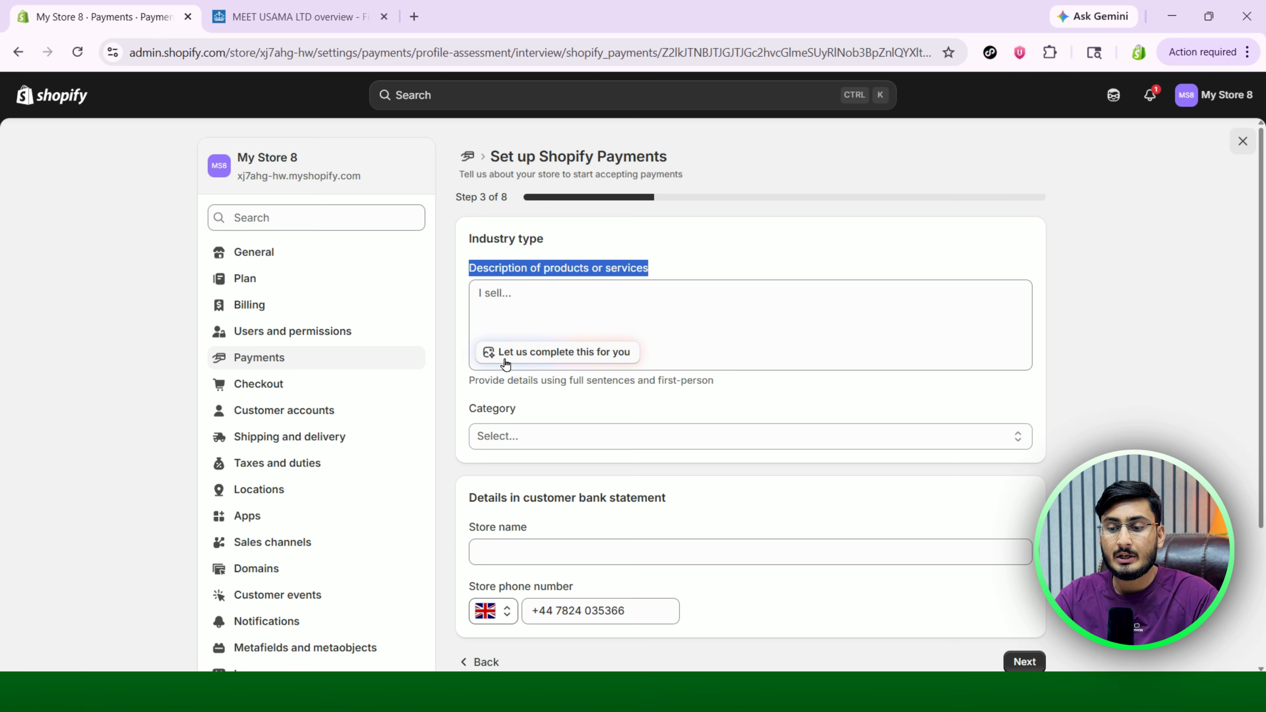
pyautogui.click(554, 353)
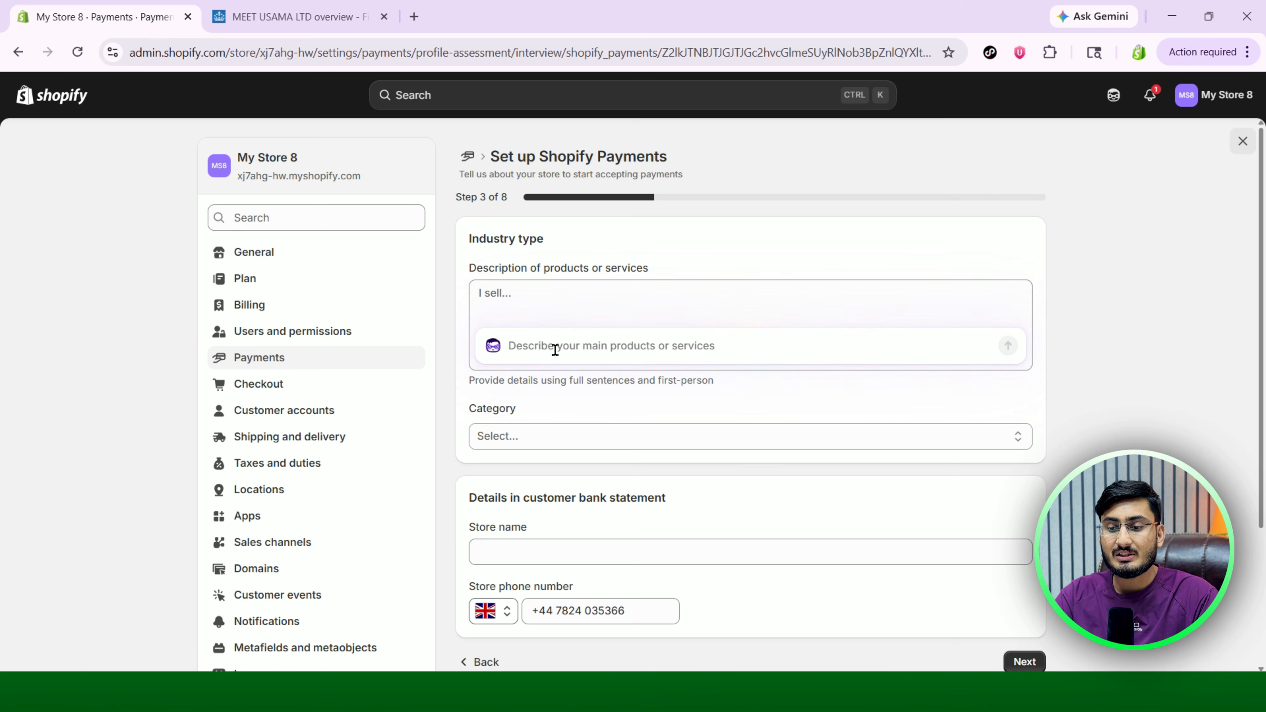
pyautogui.write('i sell teeth whitening serum')
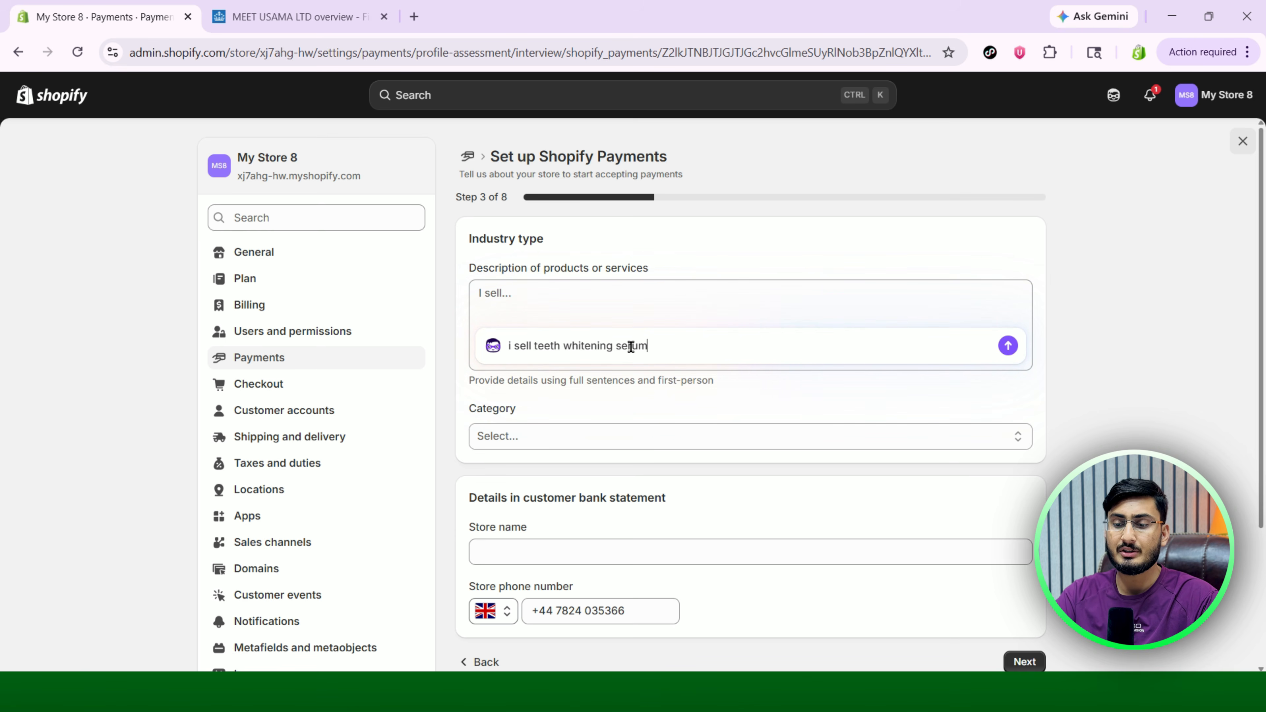
pyautogui.press('Return')
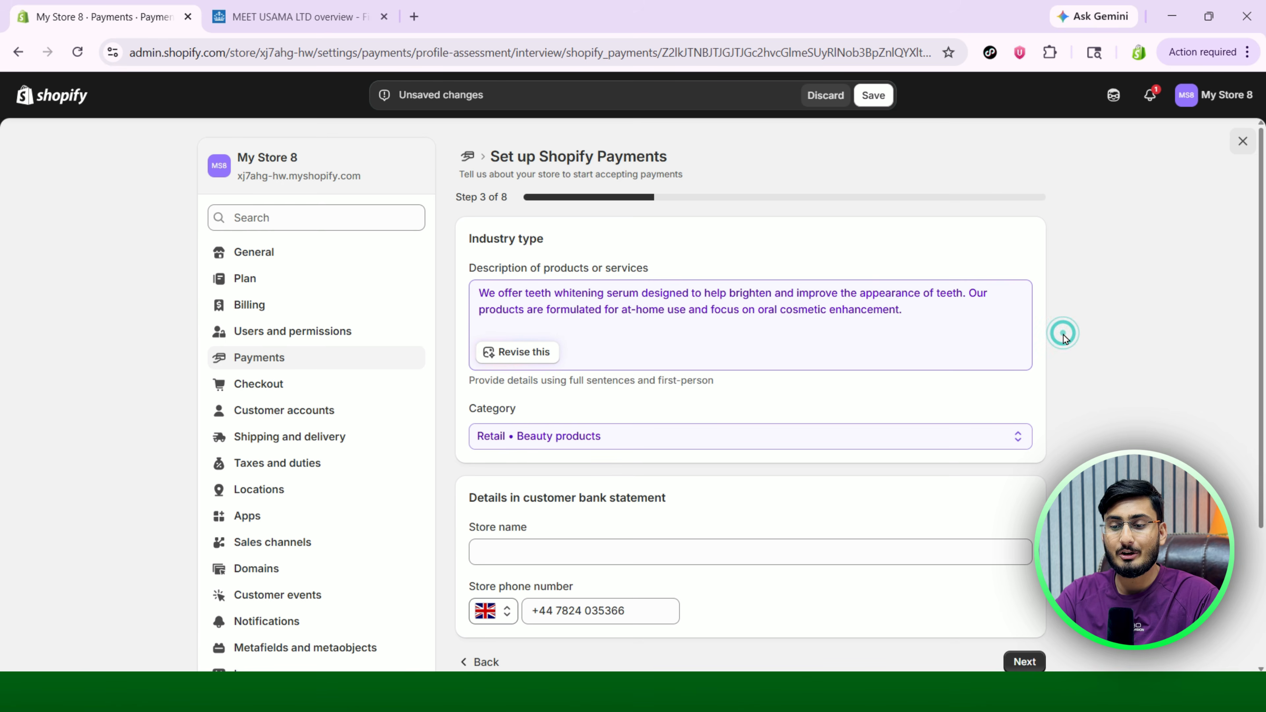
# Set the bank-statement store name to CUT, leaving the store phone number unchanged.
pyautogui.scroll(-2, 1063, 336)
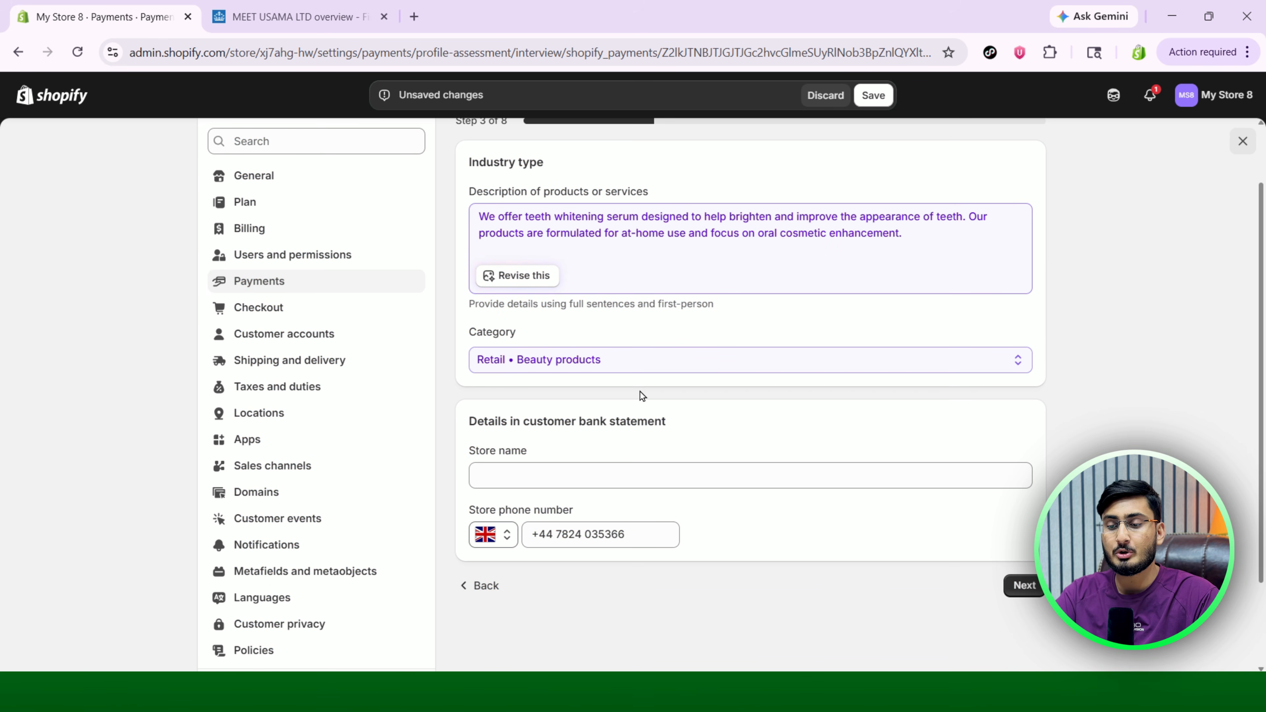
pyautogui.scroll(-3, 640, 394)
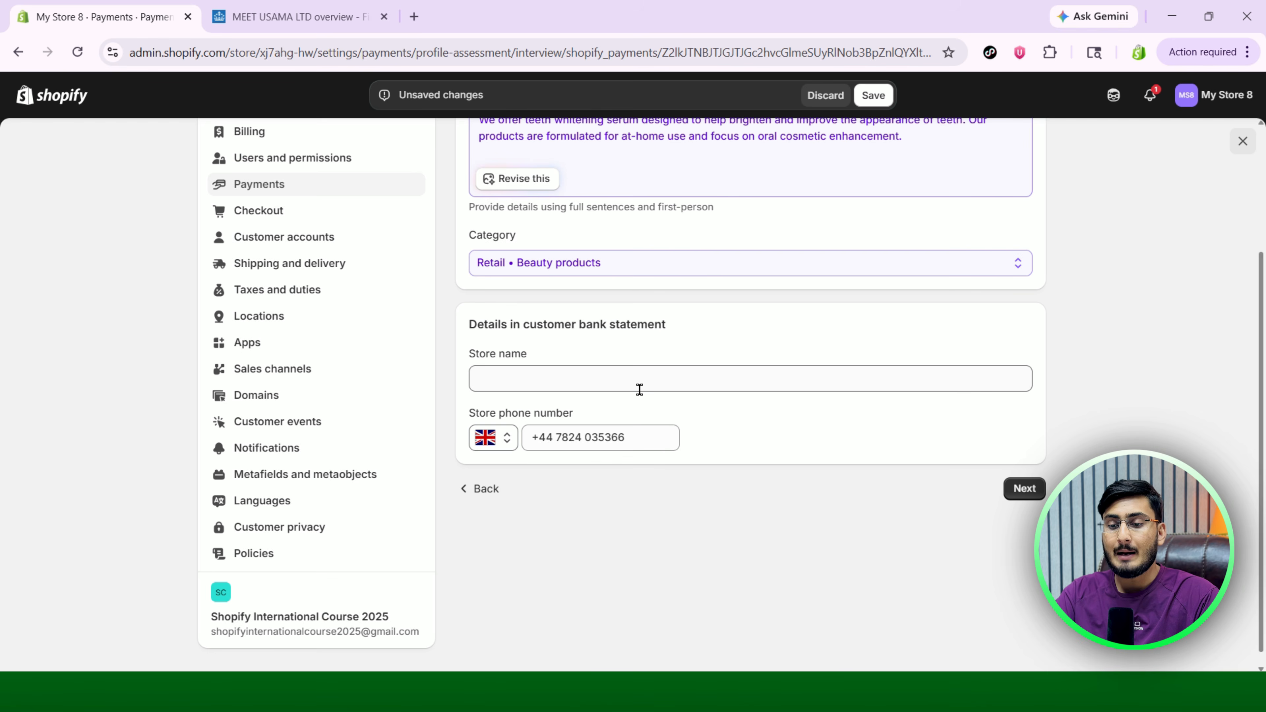
pyautogui.click(513, 380)
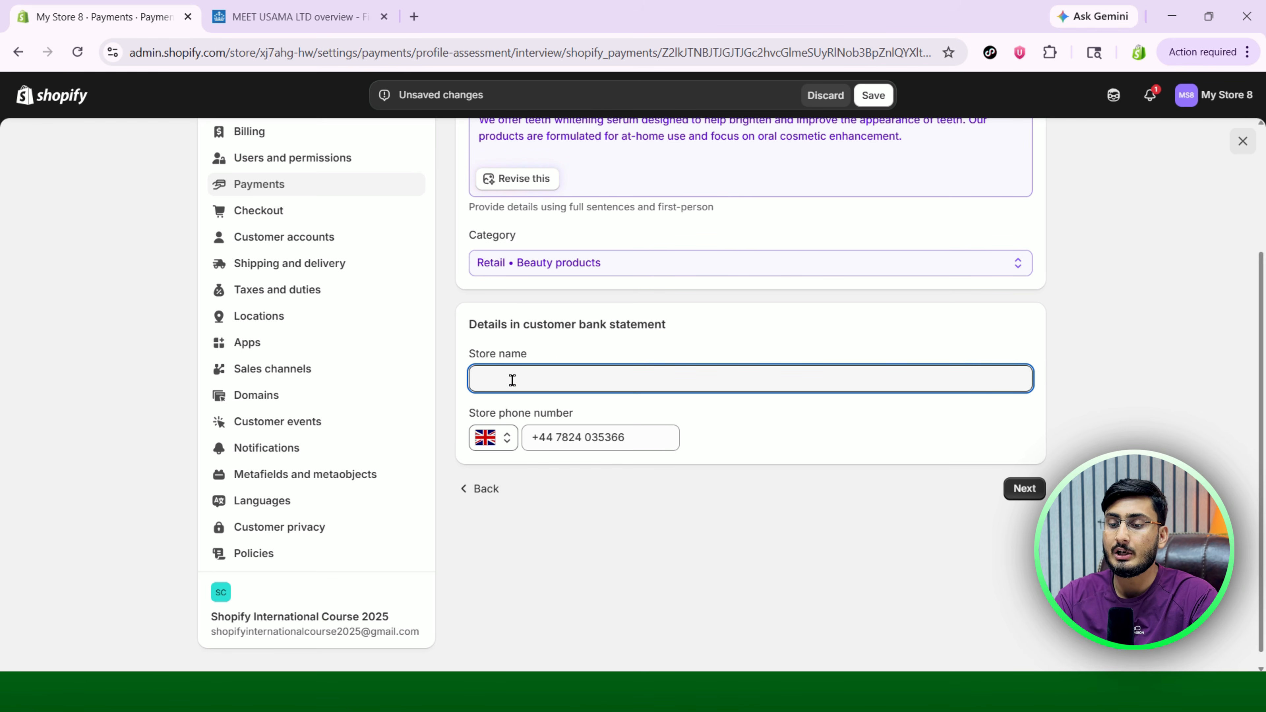
pyautogui.write('cuT')
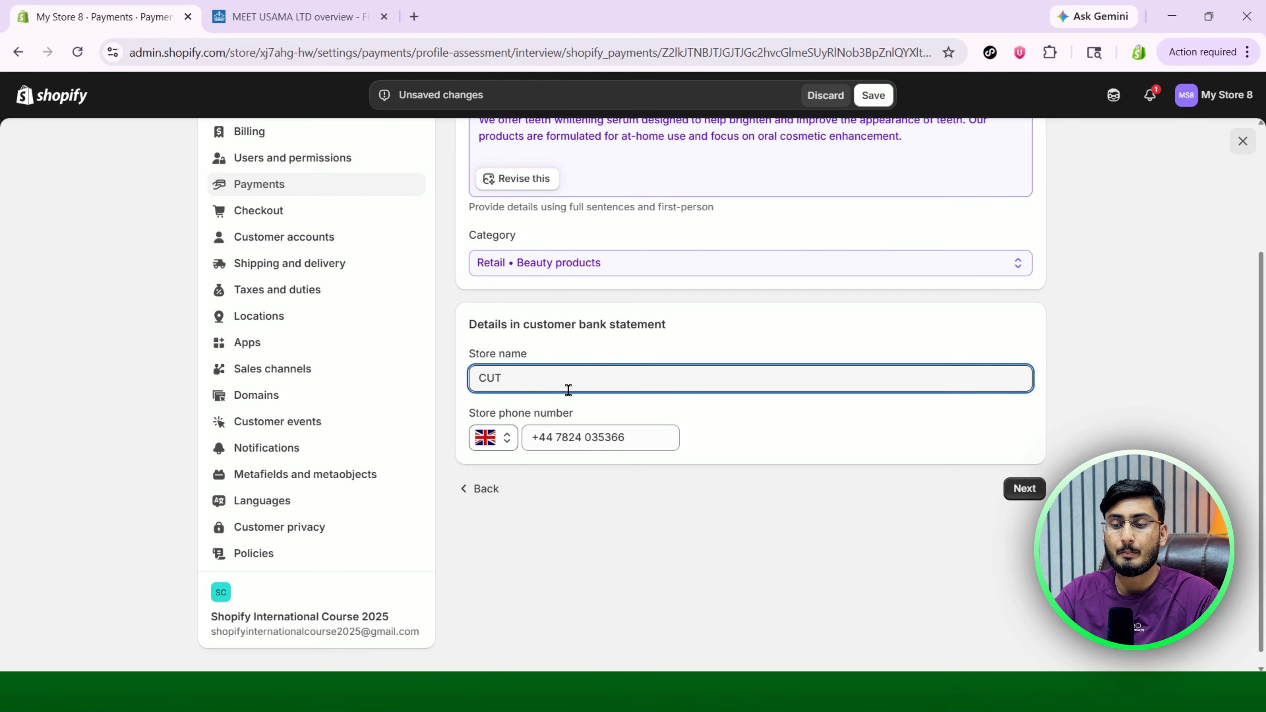
pyautogui.click(755, 450)
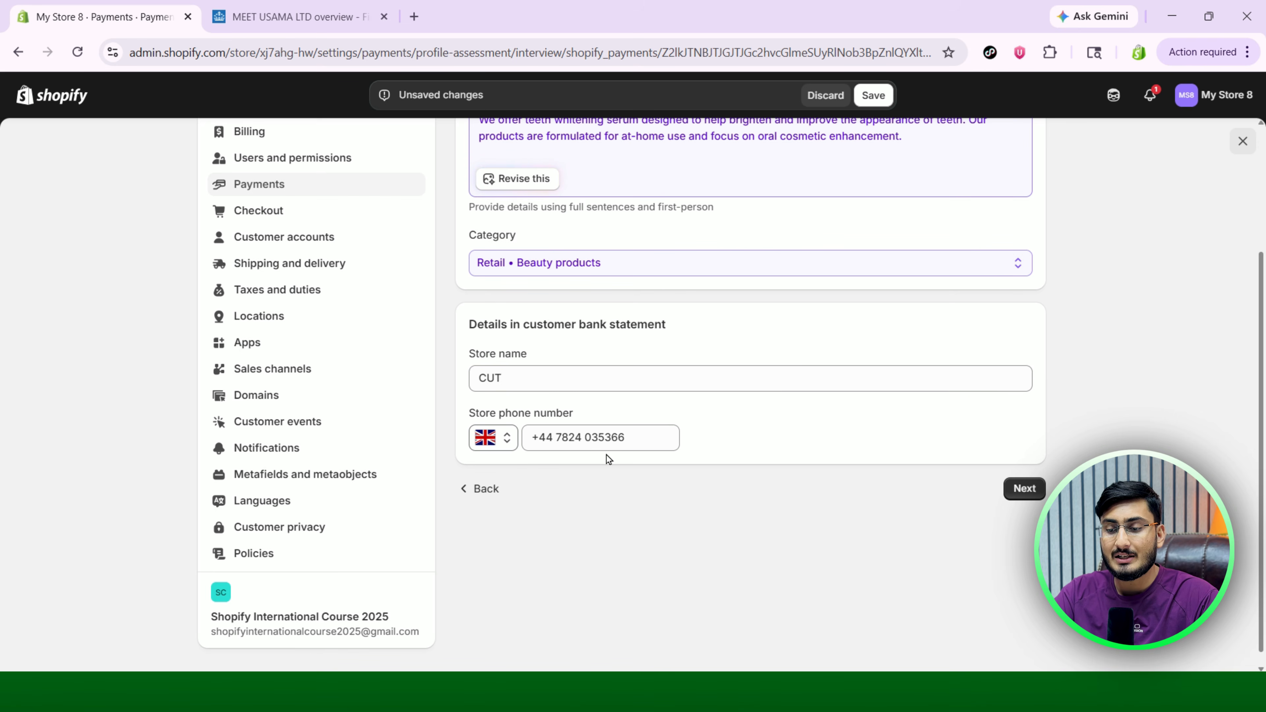
pyautogui.click(573, 439)
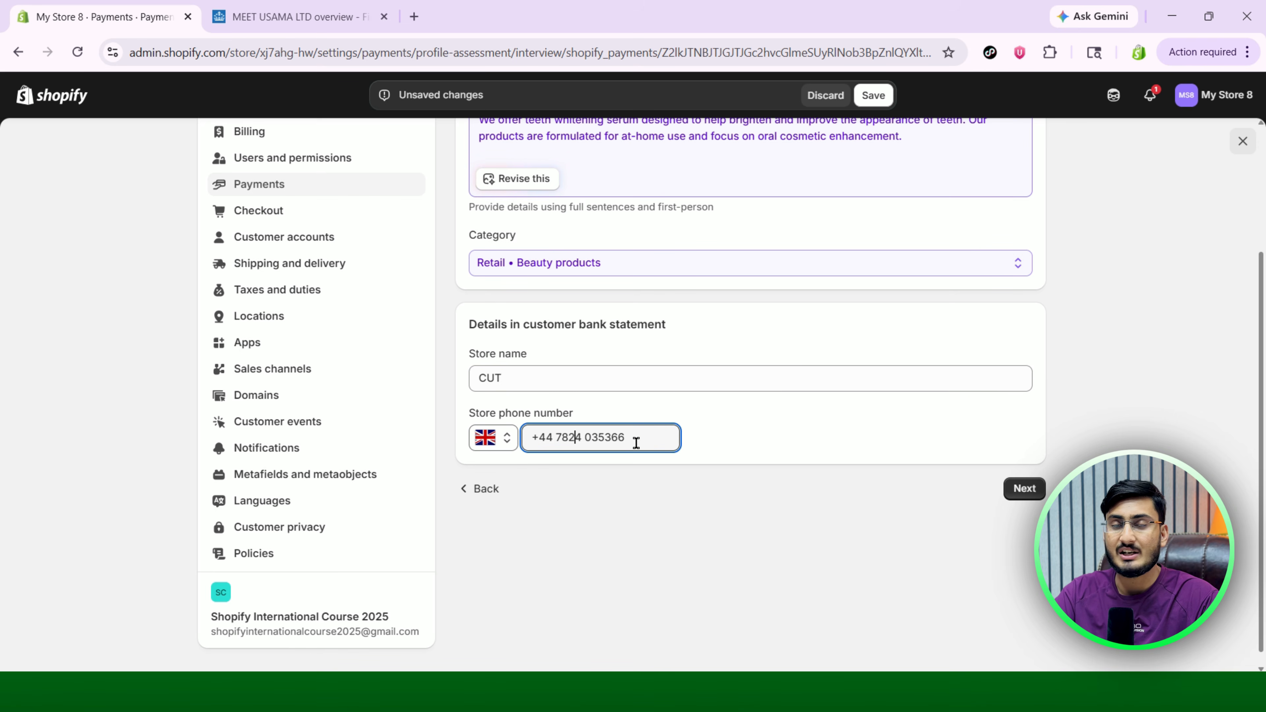
pyautogui.click(710, 441)
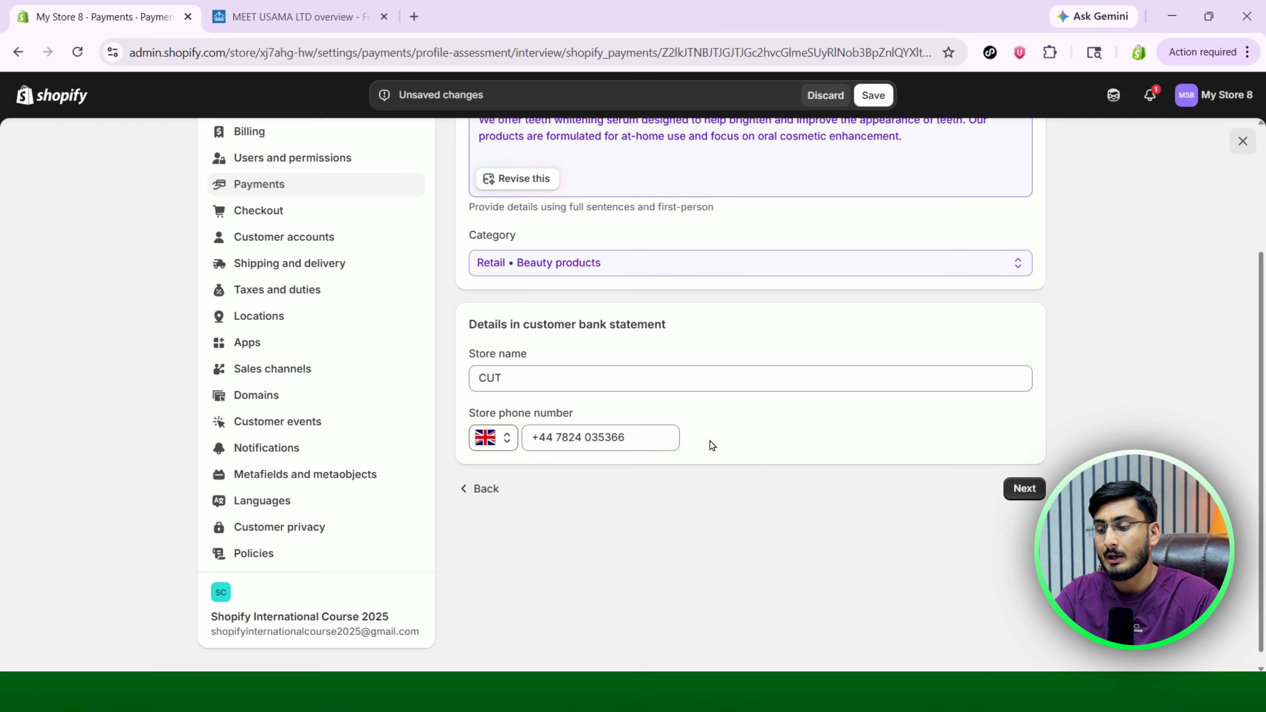
# On step 4, replace the representative's placeholder names and untick the executive role.
pyautogui.click(1020, 489)
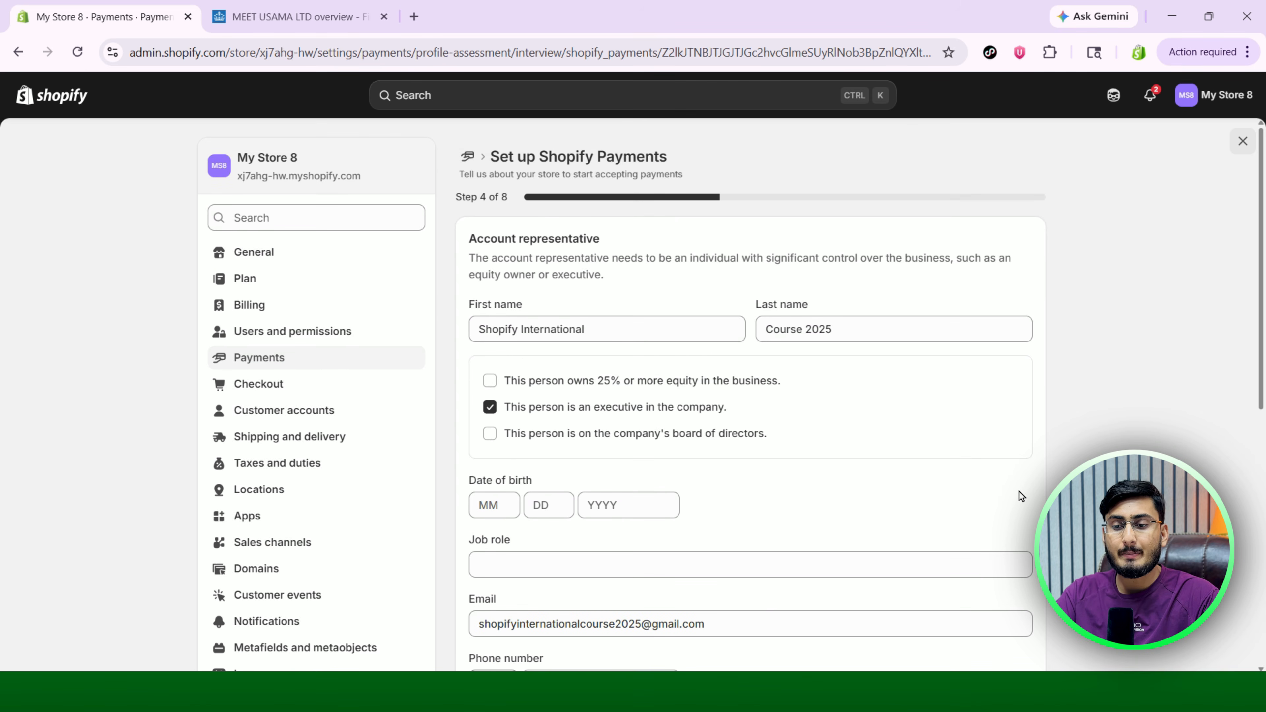
pyautogui.moveTo(487, 197); pyautogui.dragTo(606, 234)
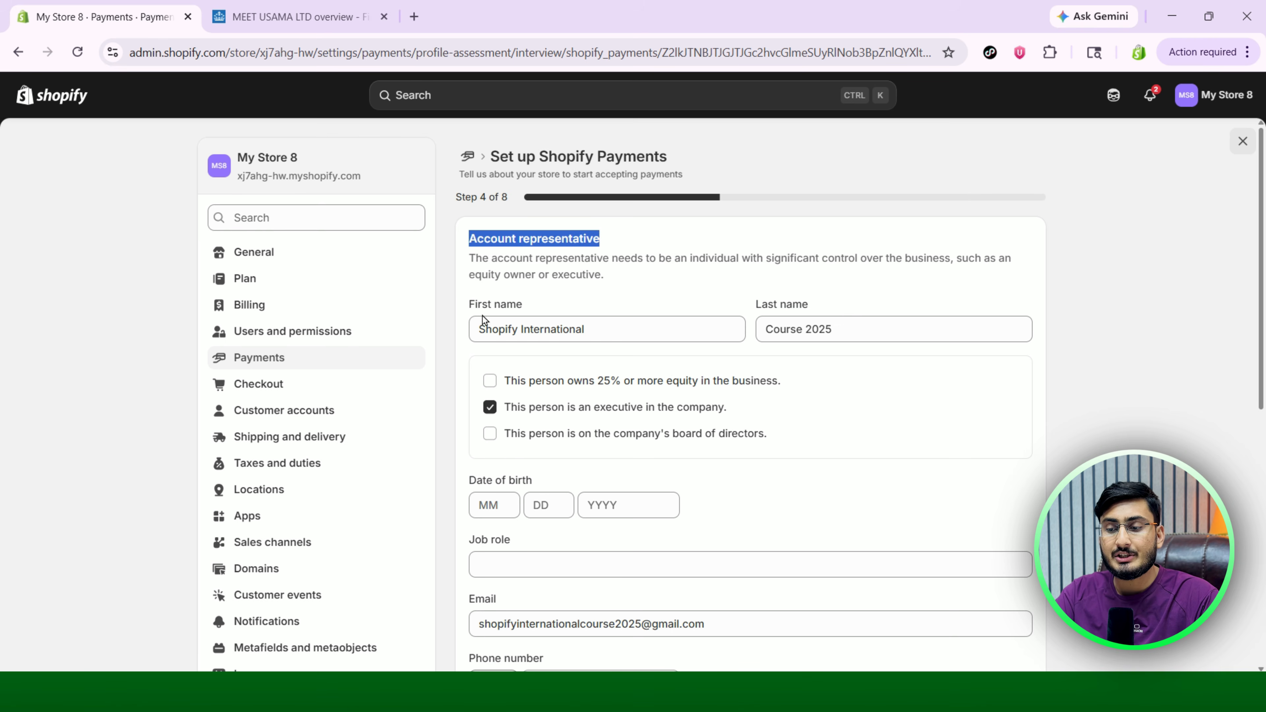
pyautogui.click(600, 330)
pyautogui.moveTo(600, 330); pyautogui.dragTo(463, 336)
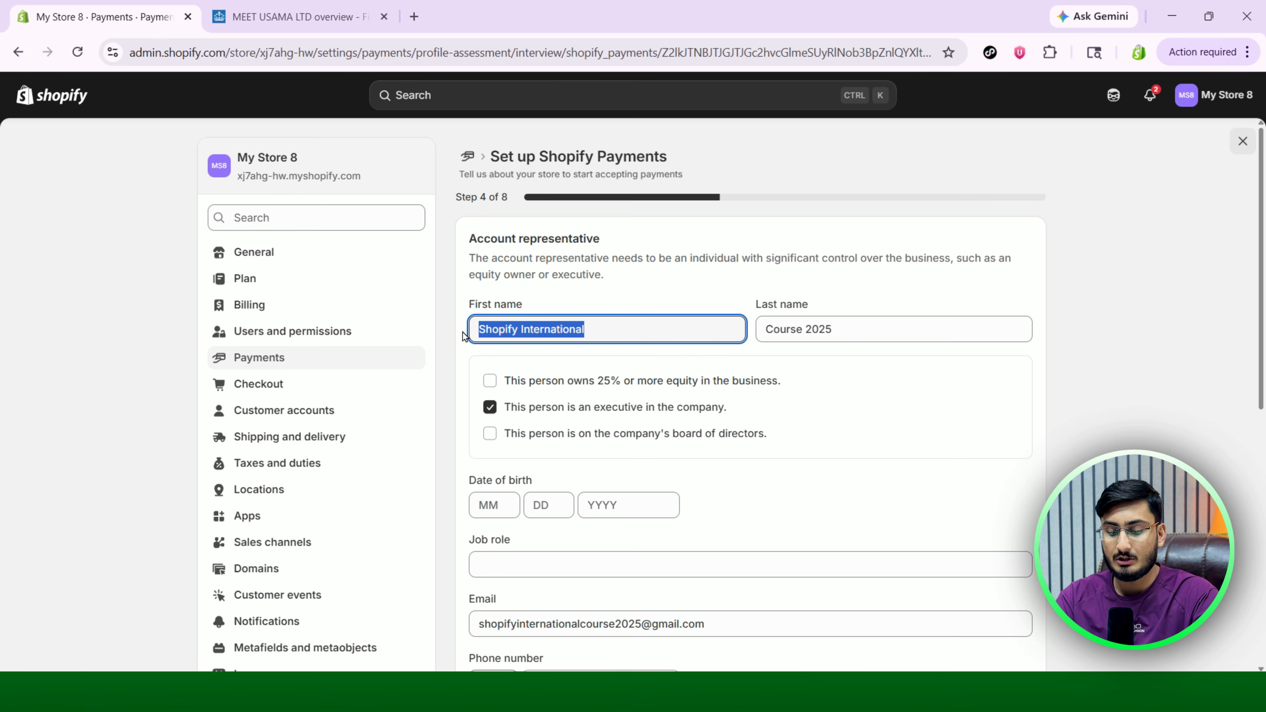
pyautogui.write('Usama')
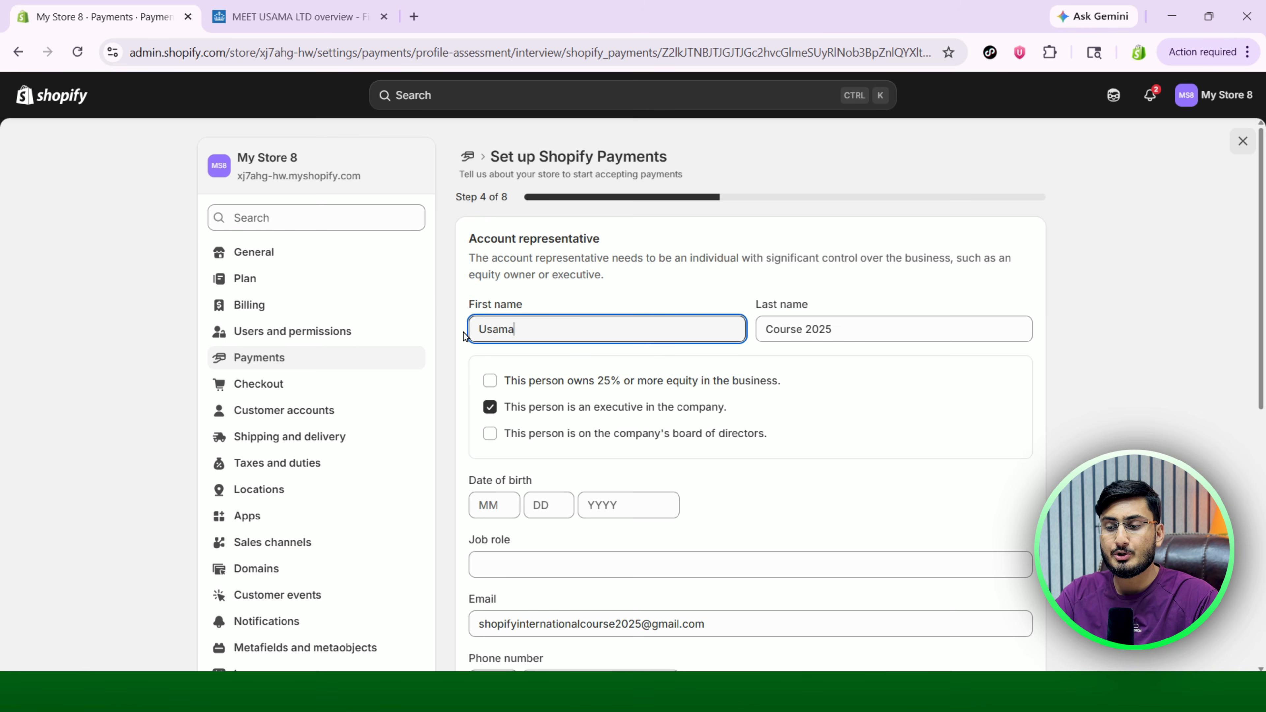
pyautogui.moveTo(848, 332); pyautogui.dragTo(743, 331)
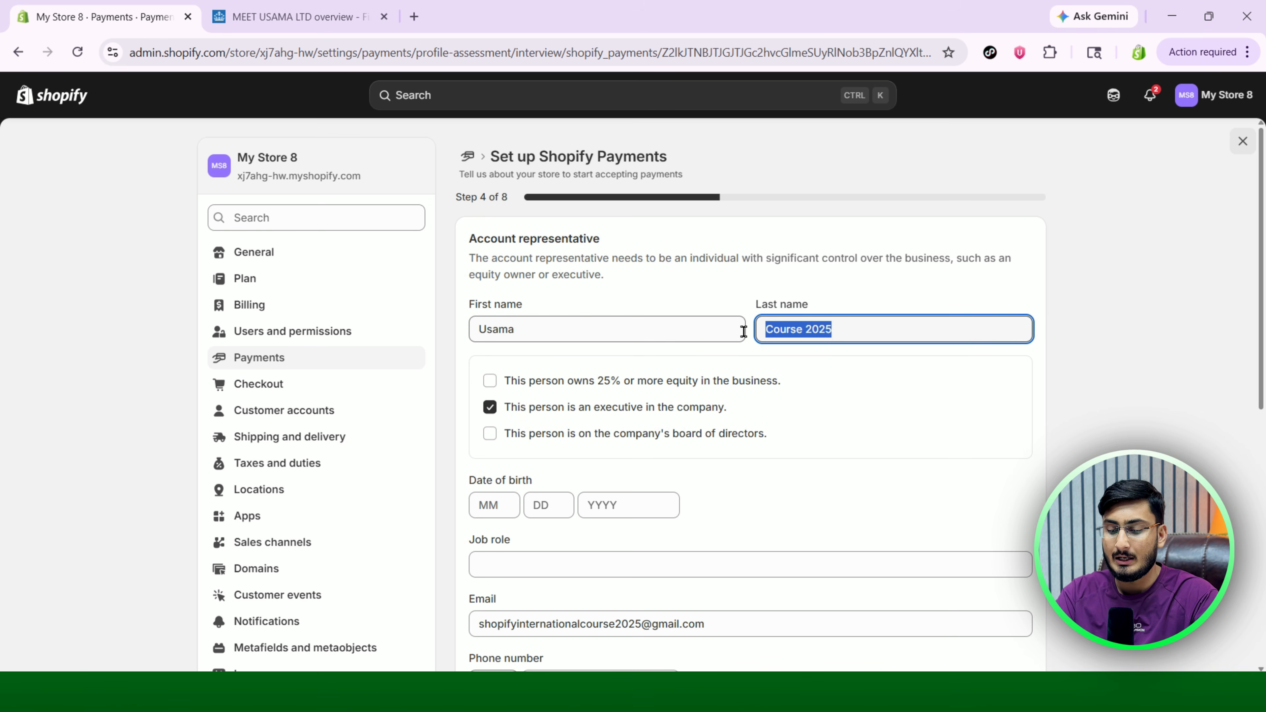
pyautogui.press('BackSpace')
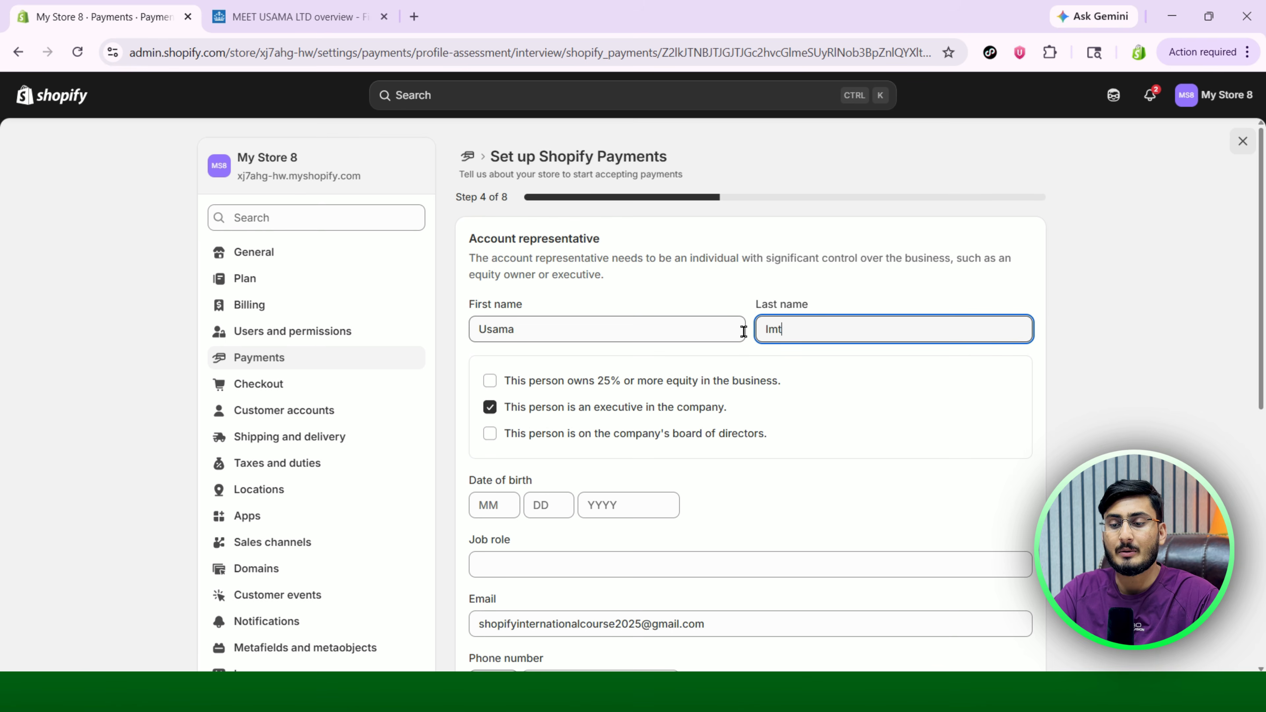
pyautogui.click(938, 406)
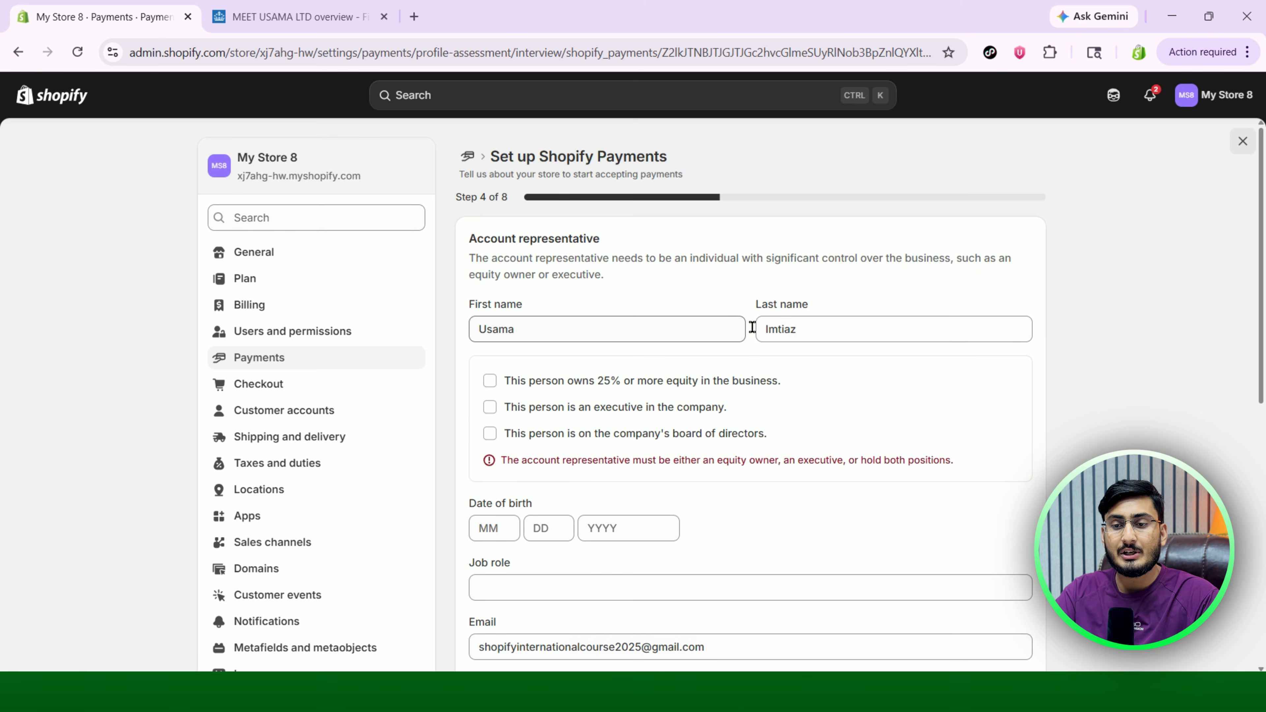
# Look up the company's officers on Companies House to see the director's role, birth month and address.
pyautogui.click(294, 16)
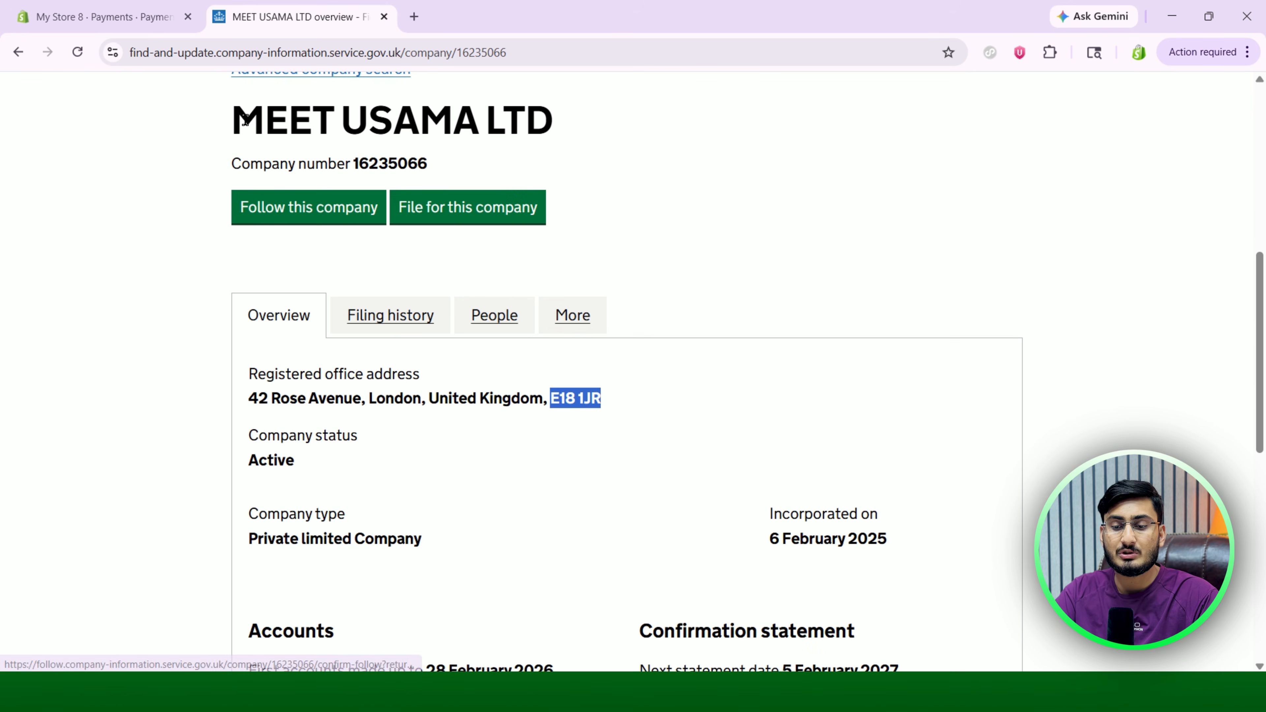
pyautogui.moveTo(231, 119); pyautogui.dragTo(554, 117)
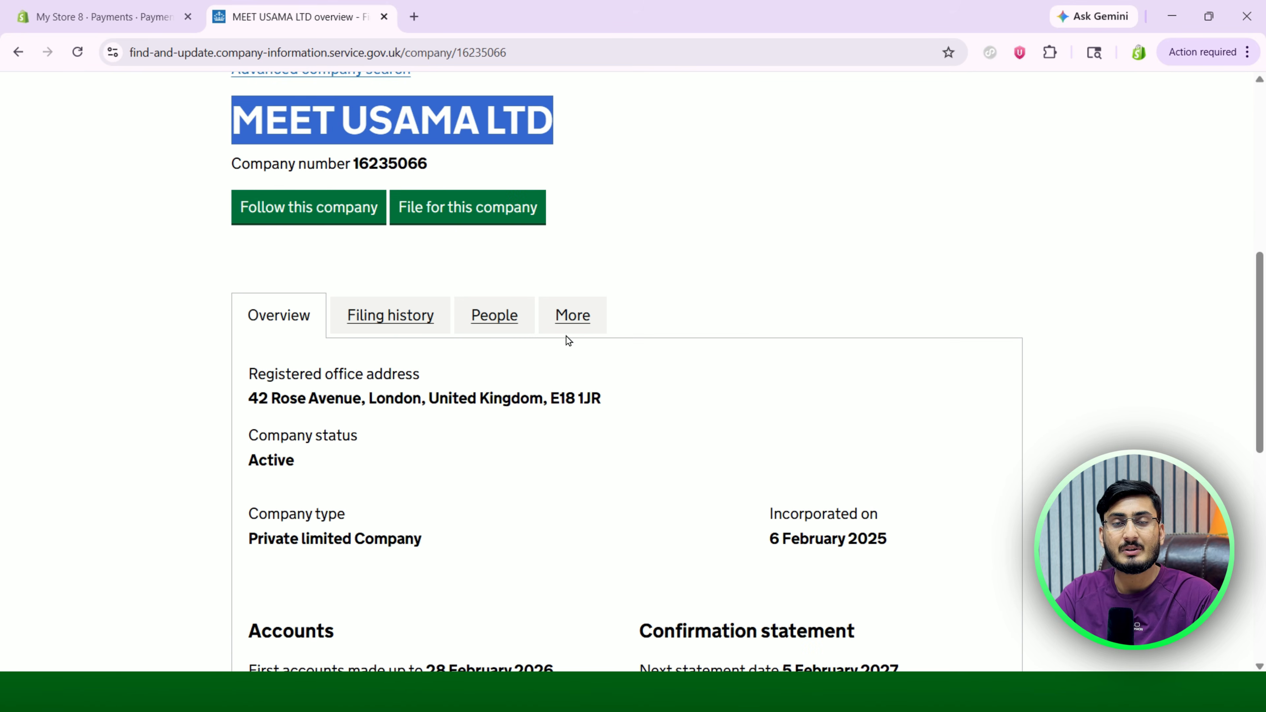
pyautogui.click(497, 318)
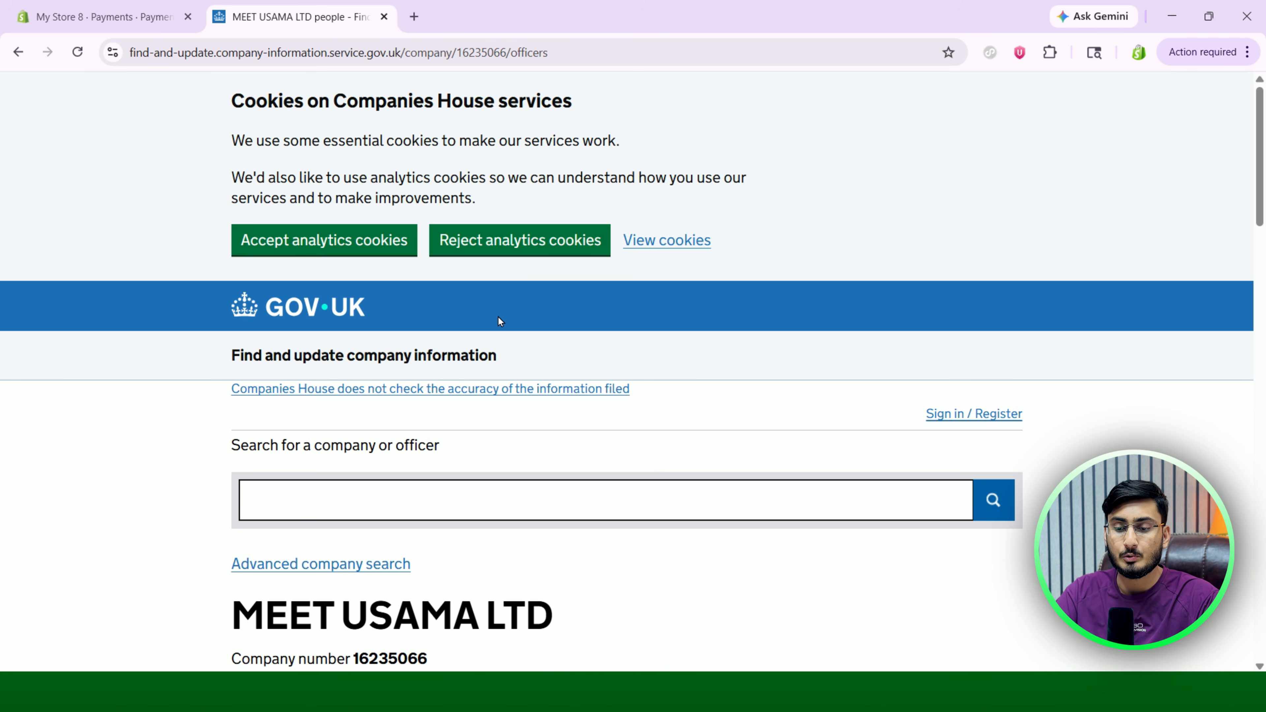
pyautogui.scroll(-8, 517, 418)
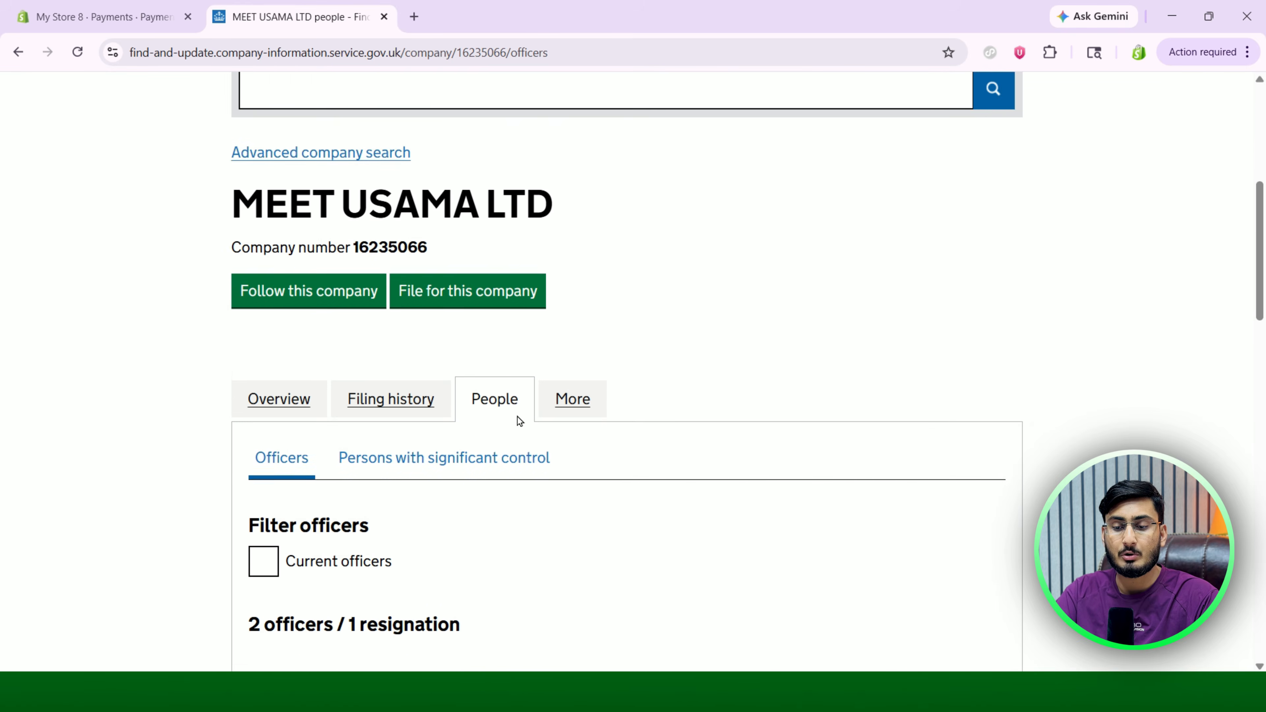
pyautogui.scroll(-2, 518, 419)
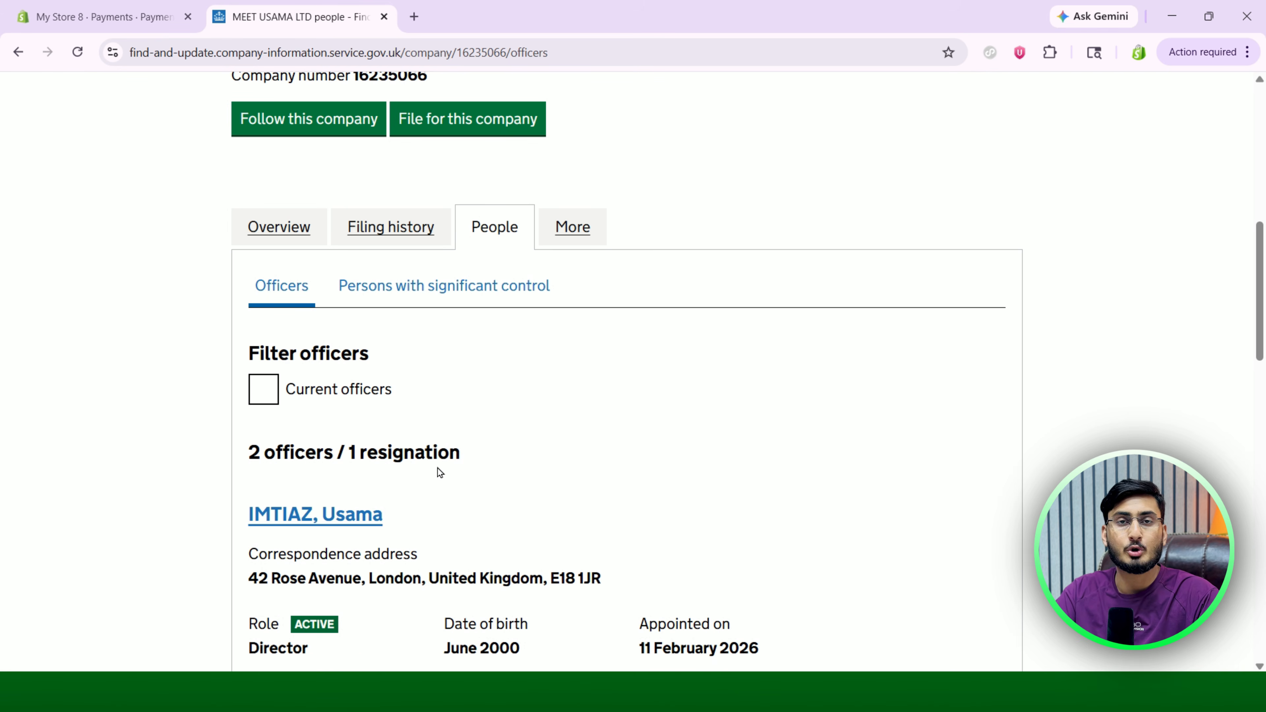
pyautogui.click(141, 14)
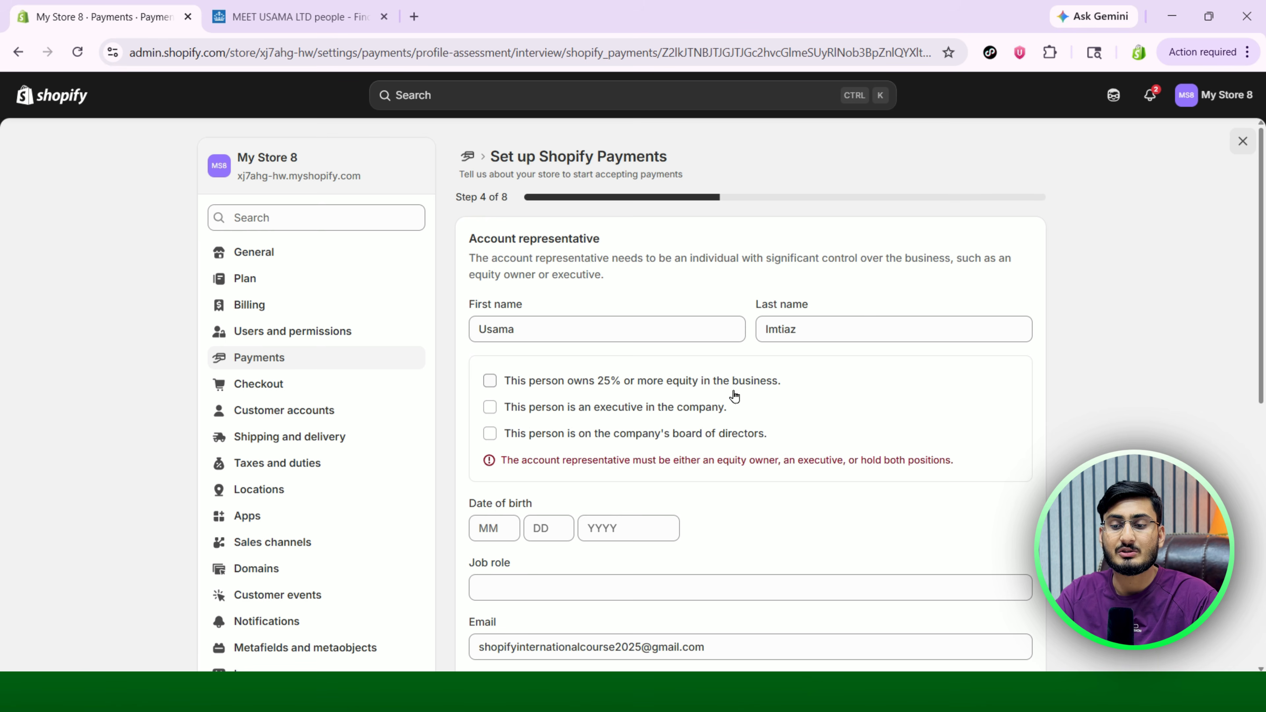
# Mark the representative as a 25%-or-more equity owner and enter their date of birth.
pyautogui.click(491, 381)
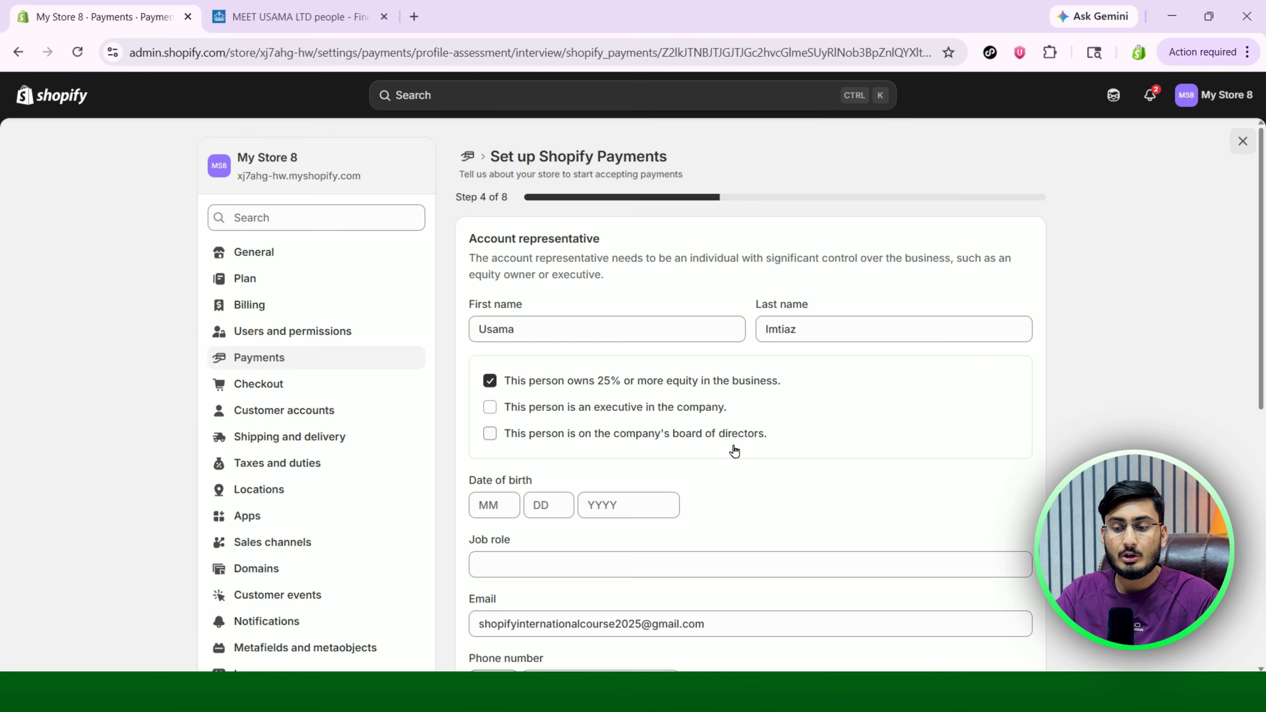
pyautogui.scroll(-1, 733, 450)
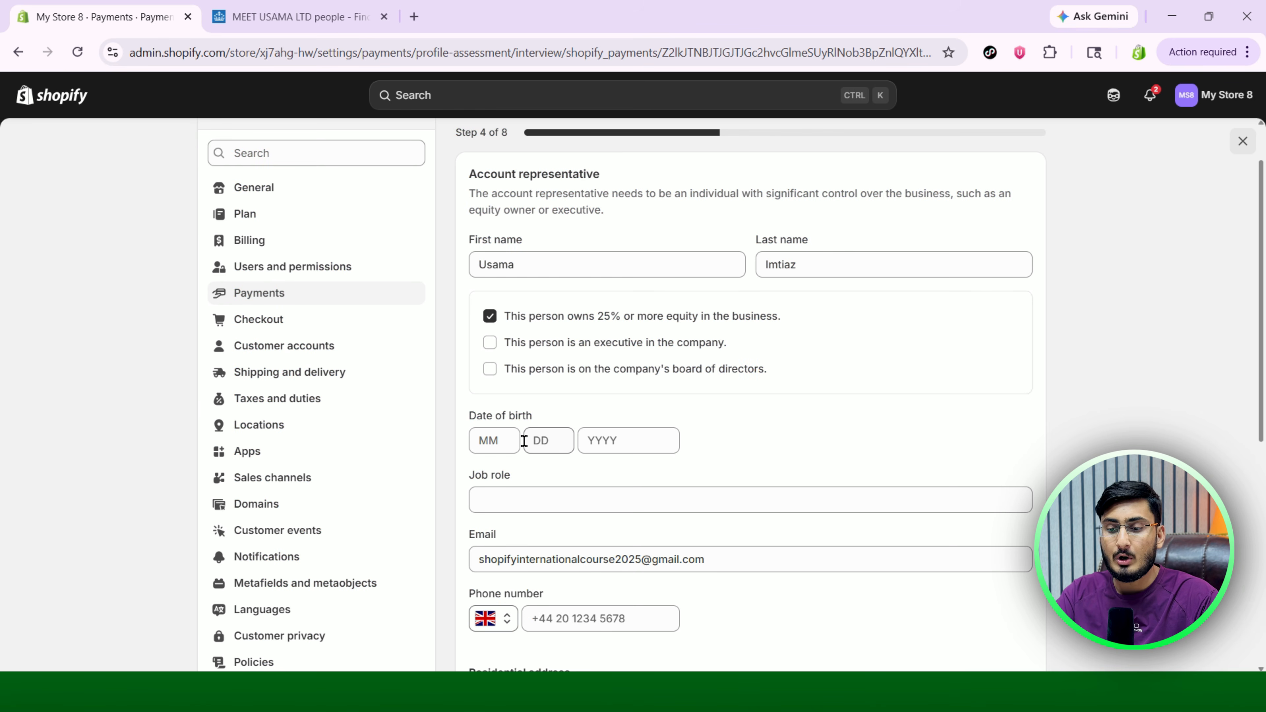
pyautogui.click(489, 443)
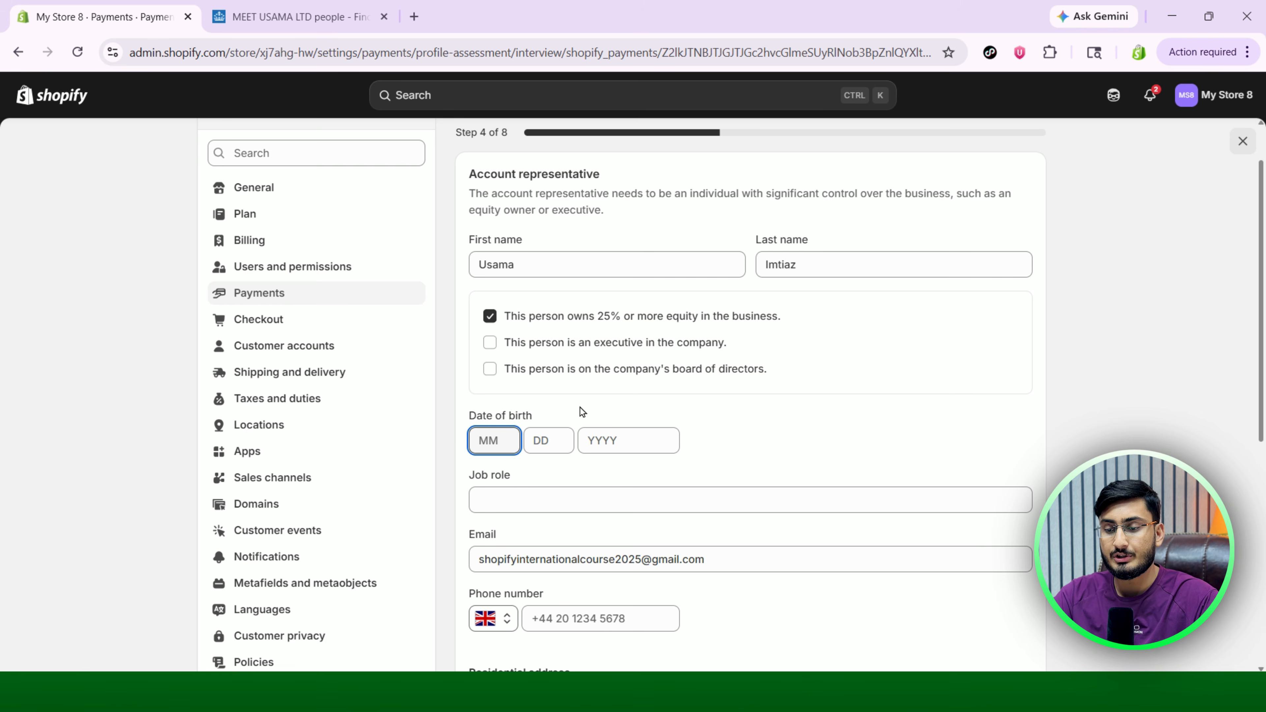
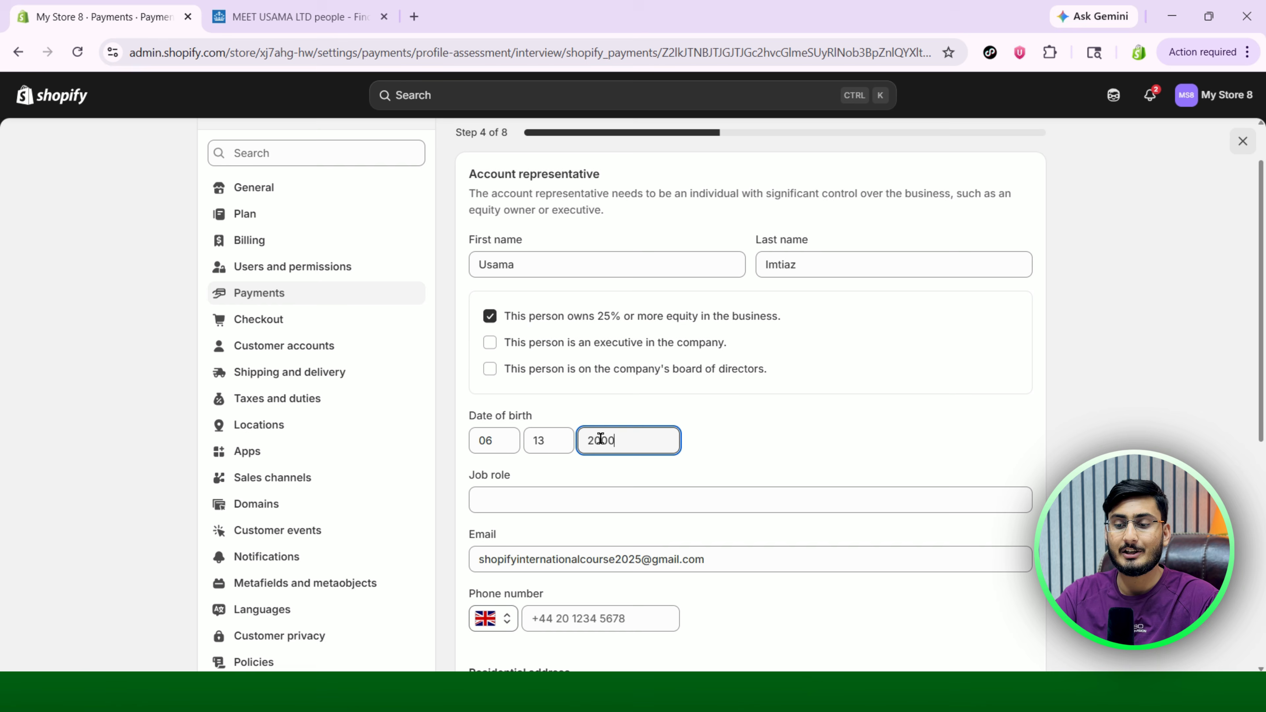
pyautogui.click(761, 423)
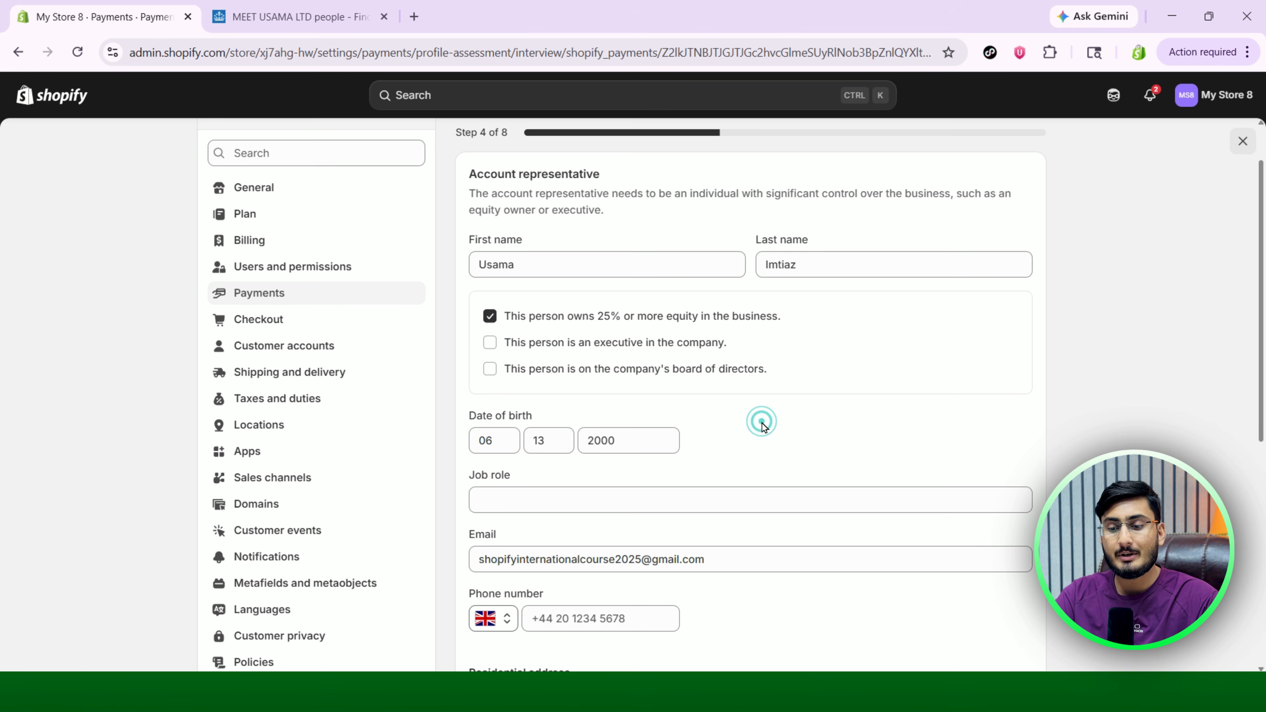
pyautogui.scroll(-3, 761, 424)
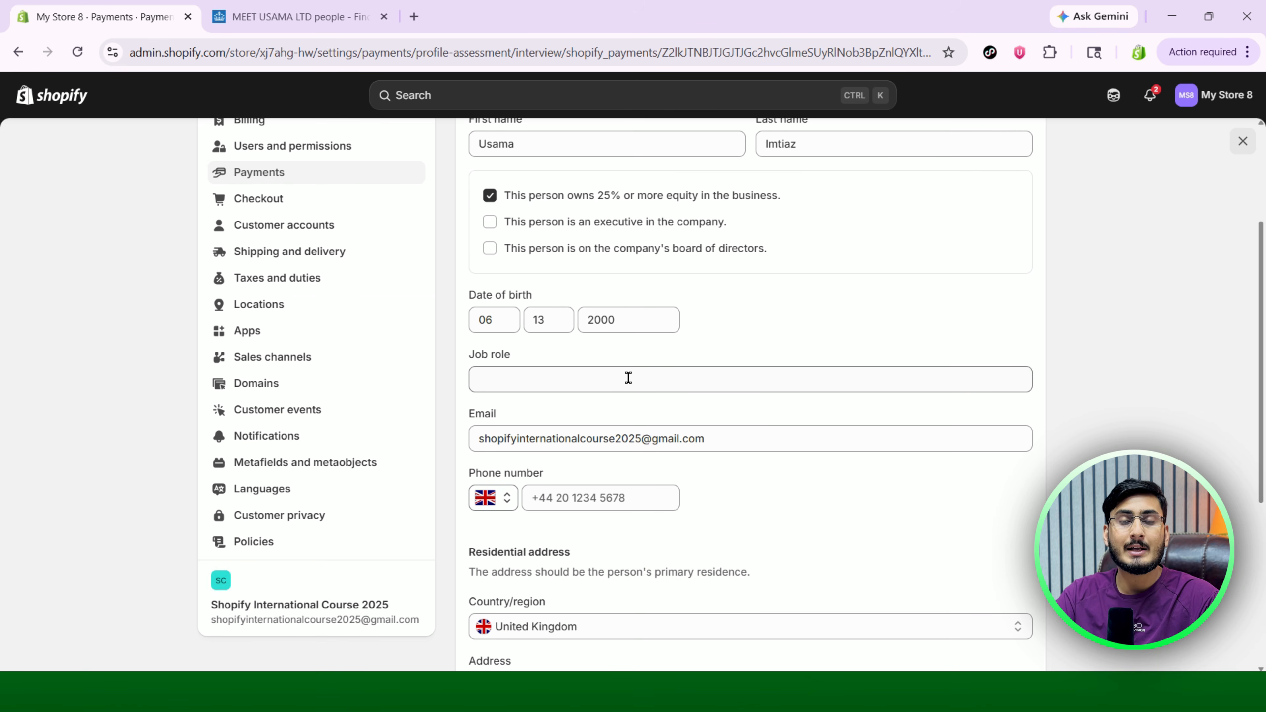
# Set the job role to Director and fill the phone number from the saved suggestion.
pyautogui.click(628, 378)
pyautogui.write('Director')
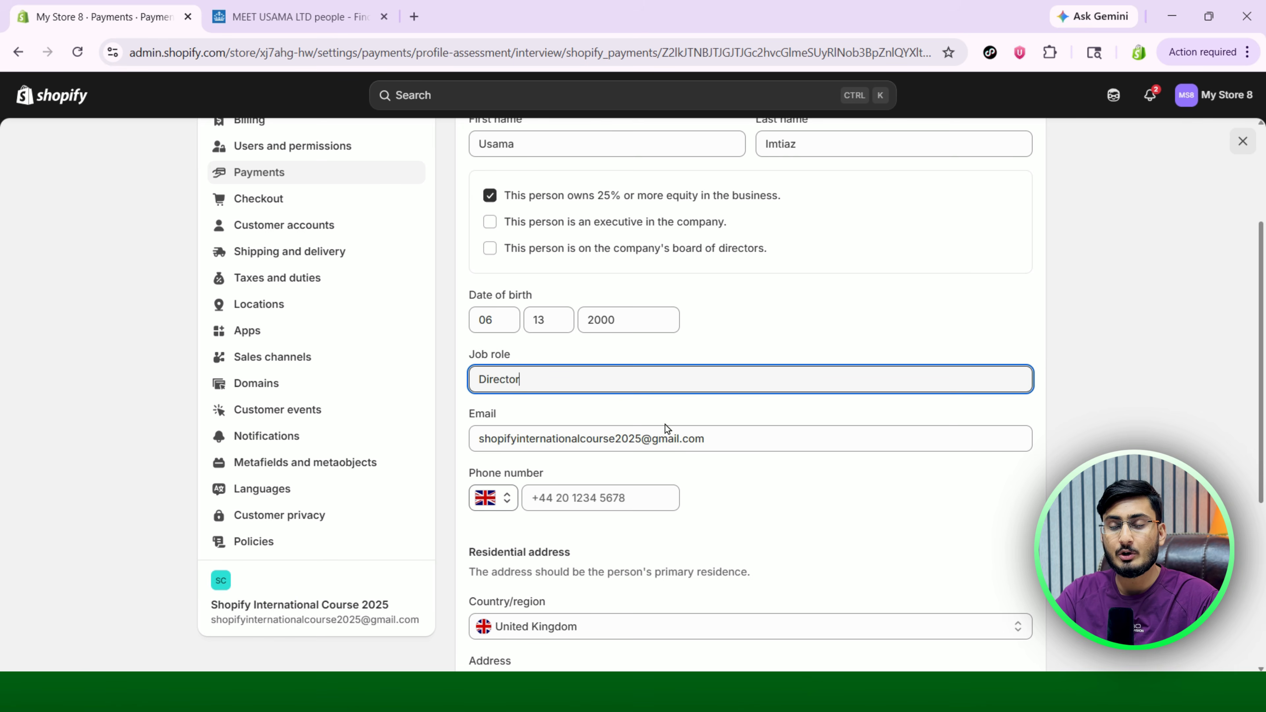
pyautogui.scroll(-4, 774, 484)
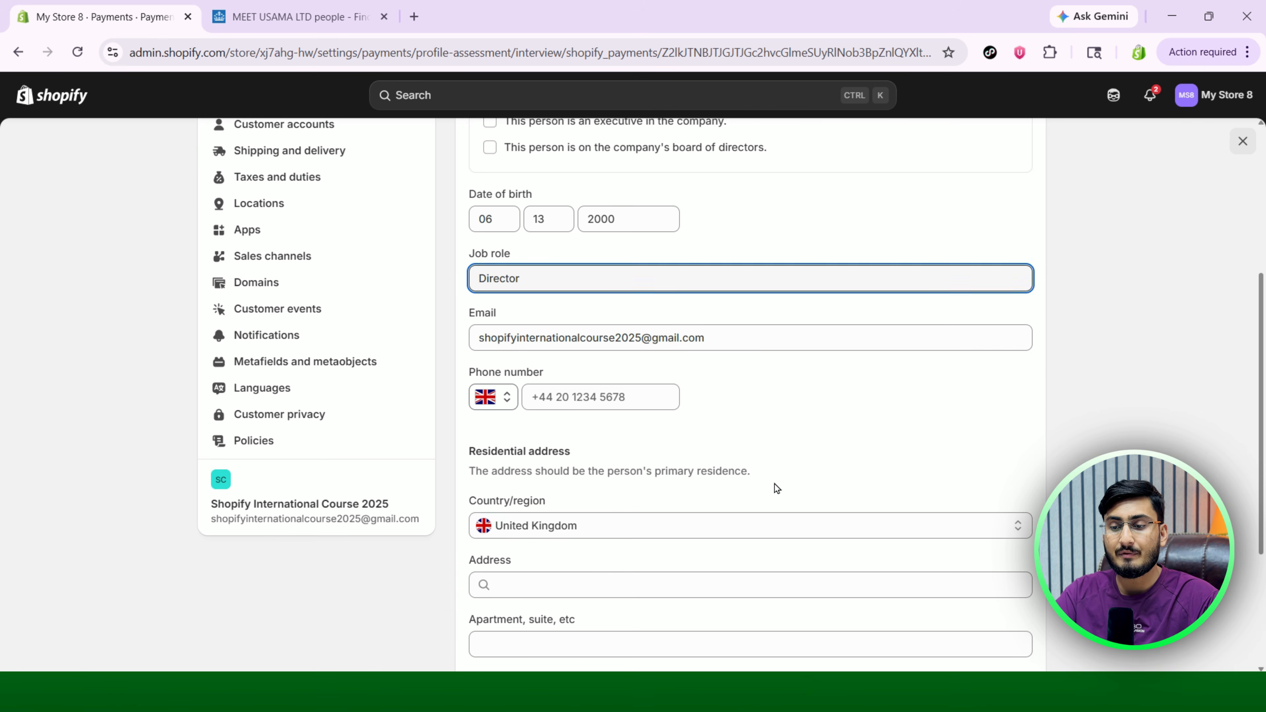
pyautogui.click(630, 272)
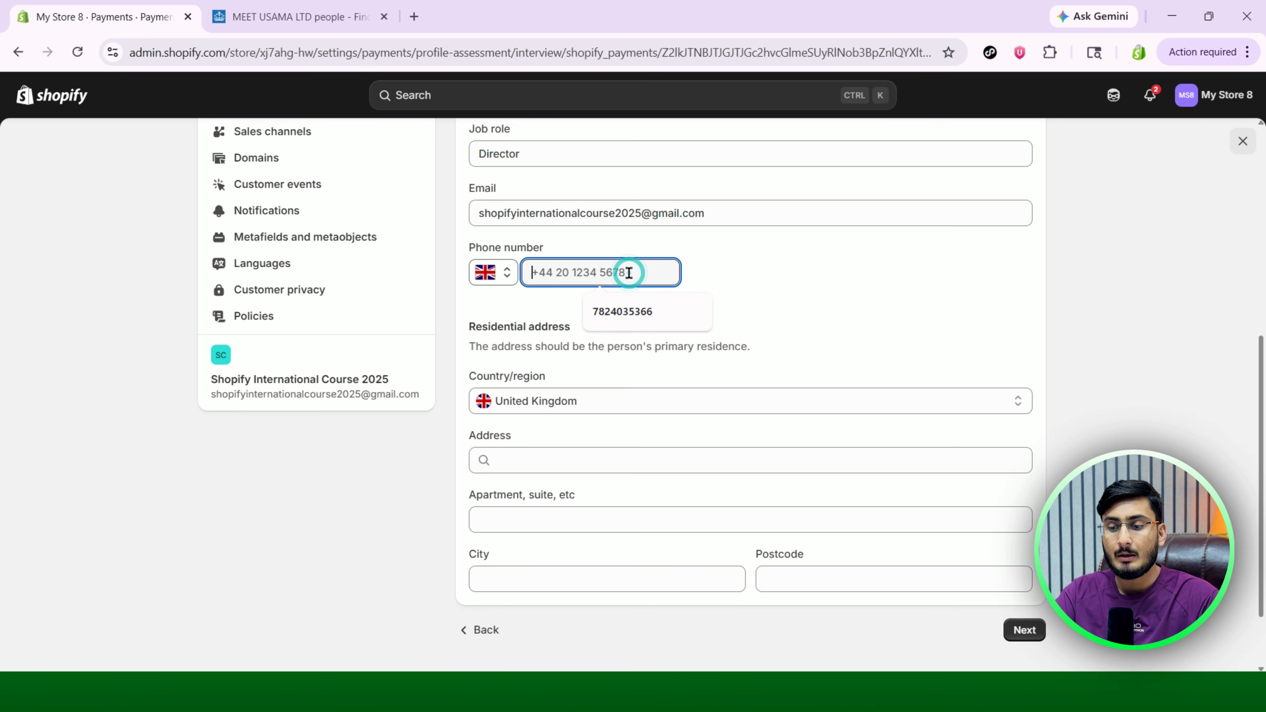
pyautogui.click(643, 315)
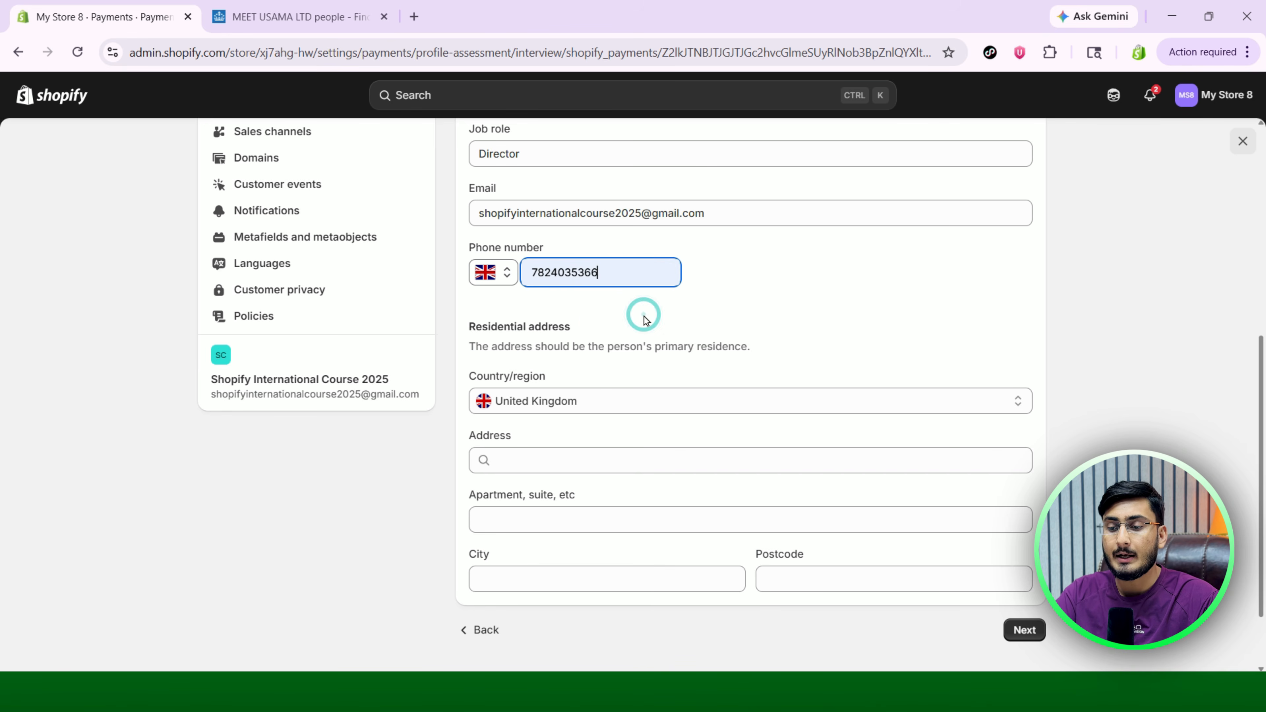
pyautogui.click(769, 289)
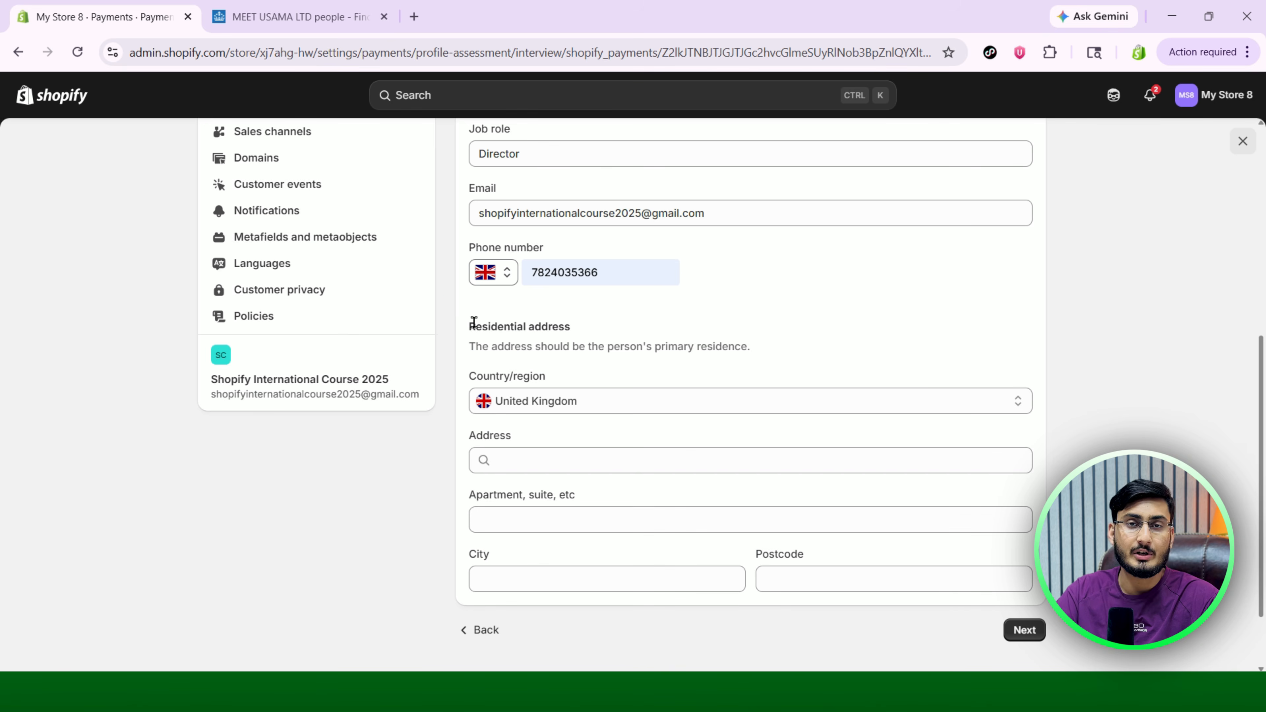
pyautogui.moveTo(469, 325); pyautogui.dragTo(581, 323)
pyautogui.click(582, 323)
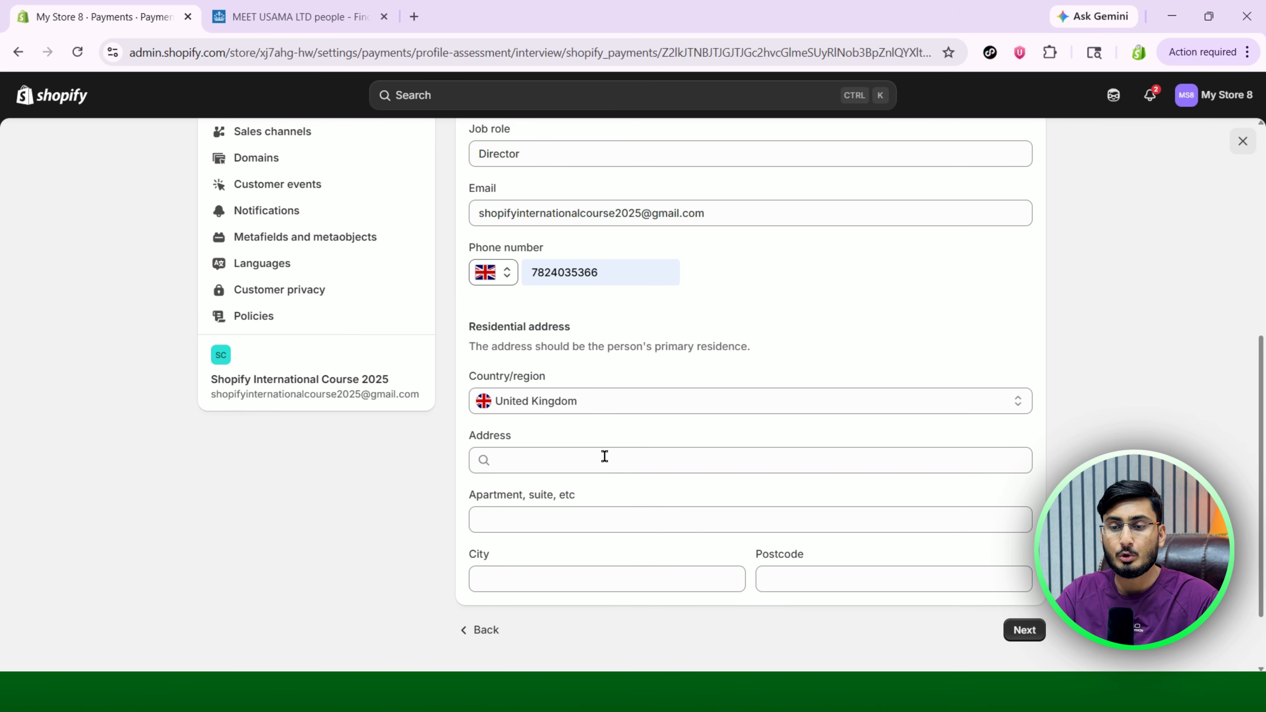
# Copy the director's street address from the Companies House officers page.
pyautogui.click(302, 17)
pyautogui.scroll(-2, 405, 452)
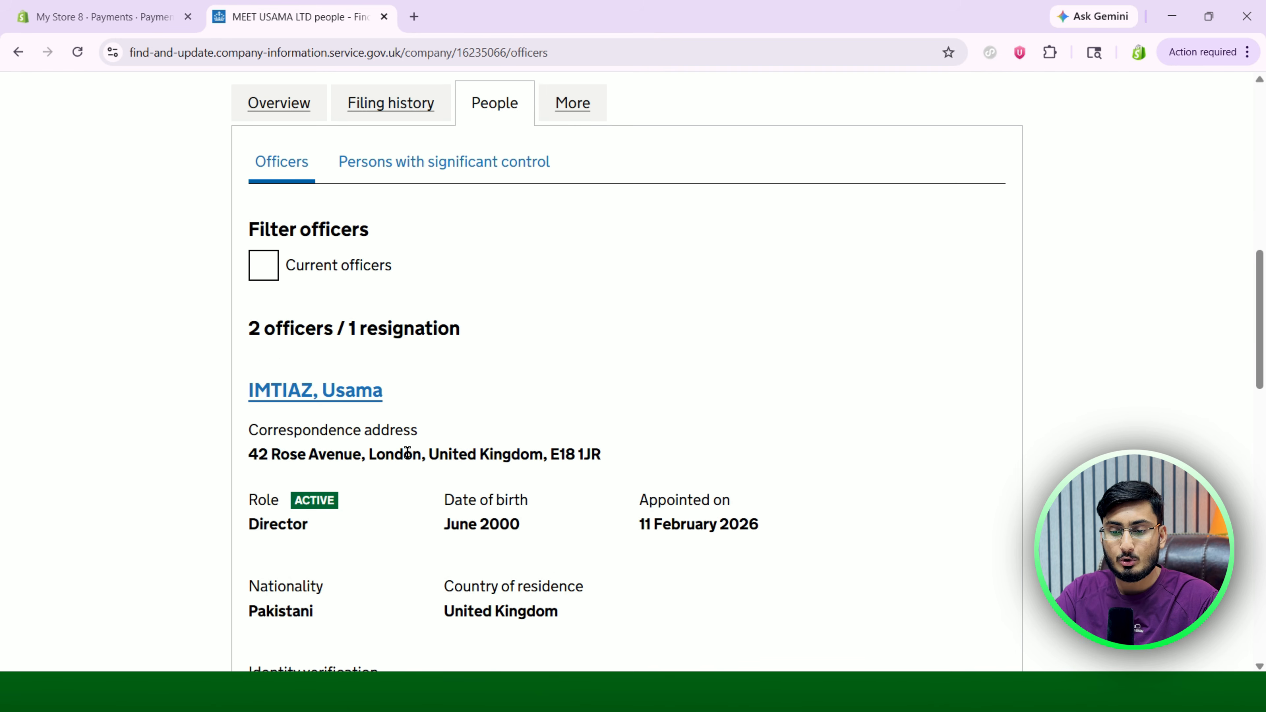
pyautogui.moveTo(250, 454); pyautogui.dragTo(362, 459)
pyautogui.hotkey('ctrl', 'c')
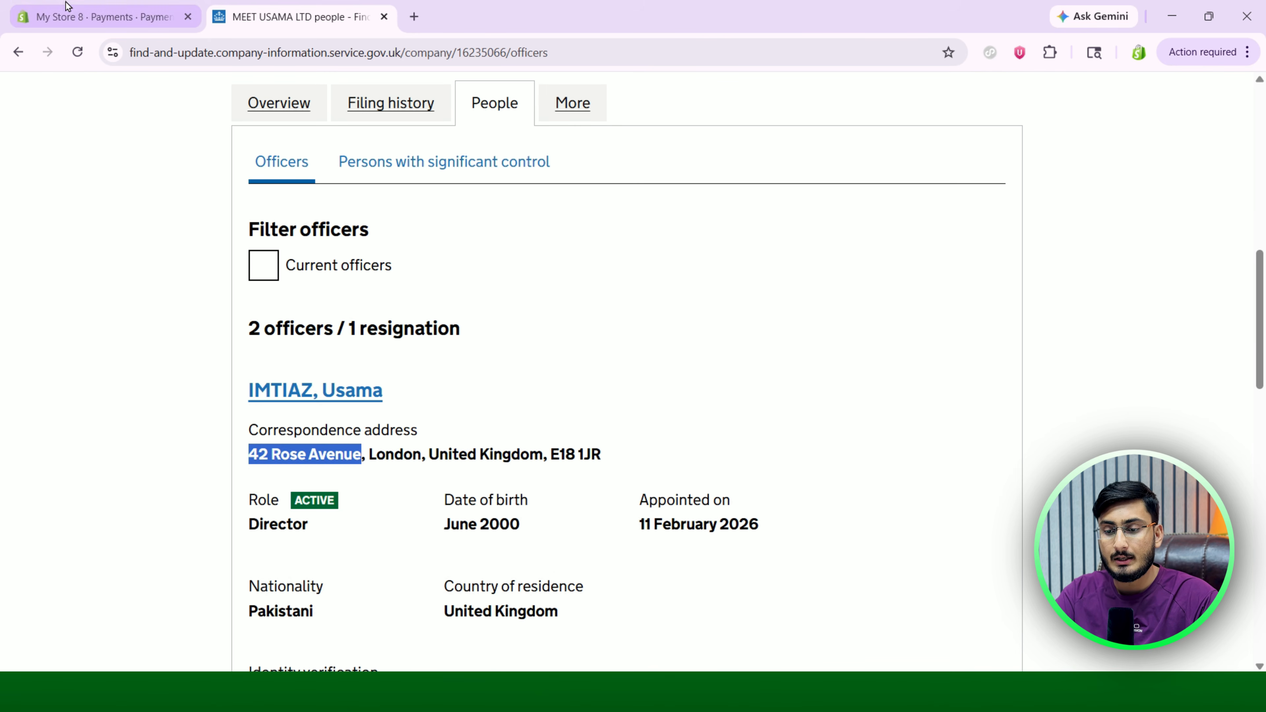
pyautogui.click(71, 15)
# Paste the director's street address into the residential address and enter London as the city.
pyautogui.click(529, 455)
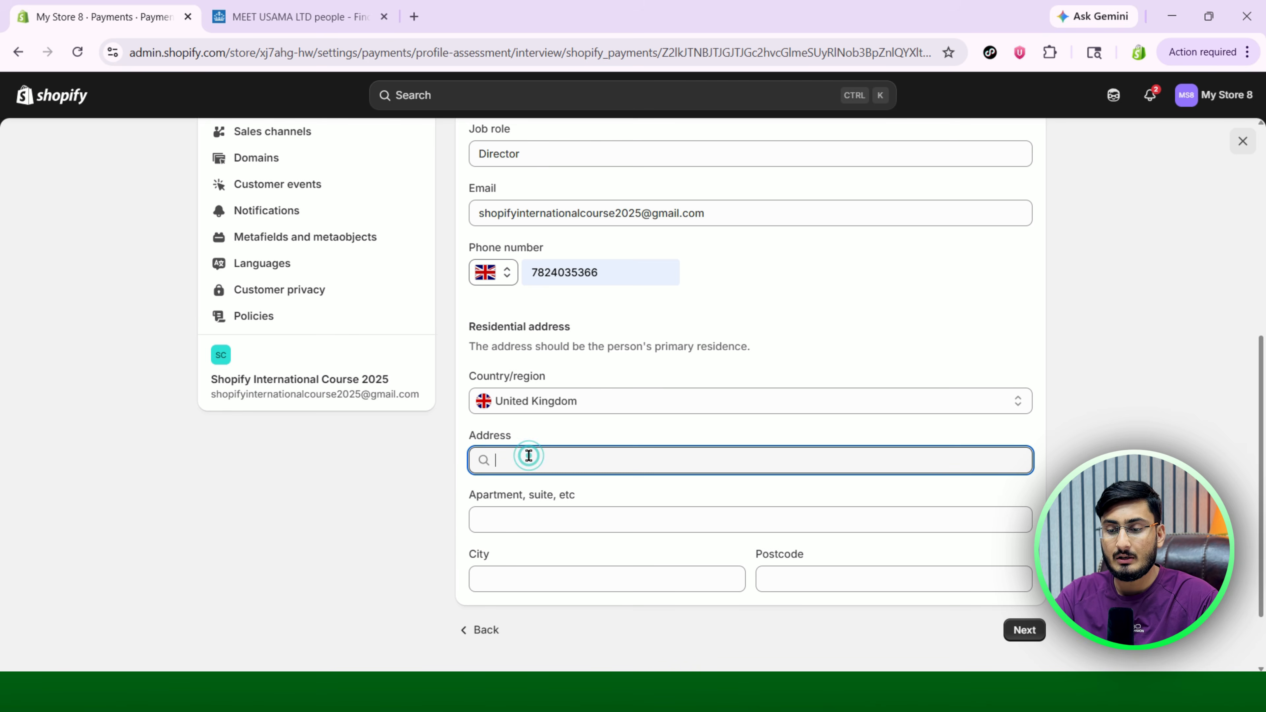
pyautogui.hotkey('ctrl', 'v')
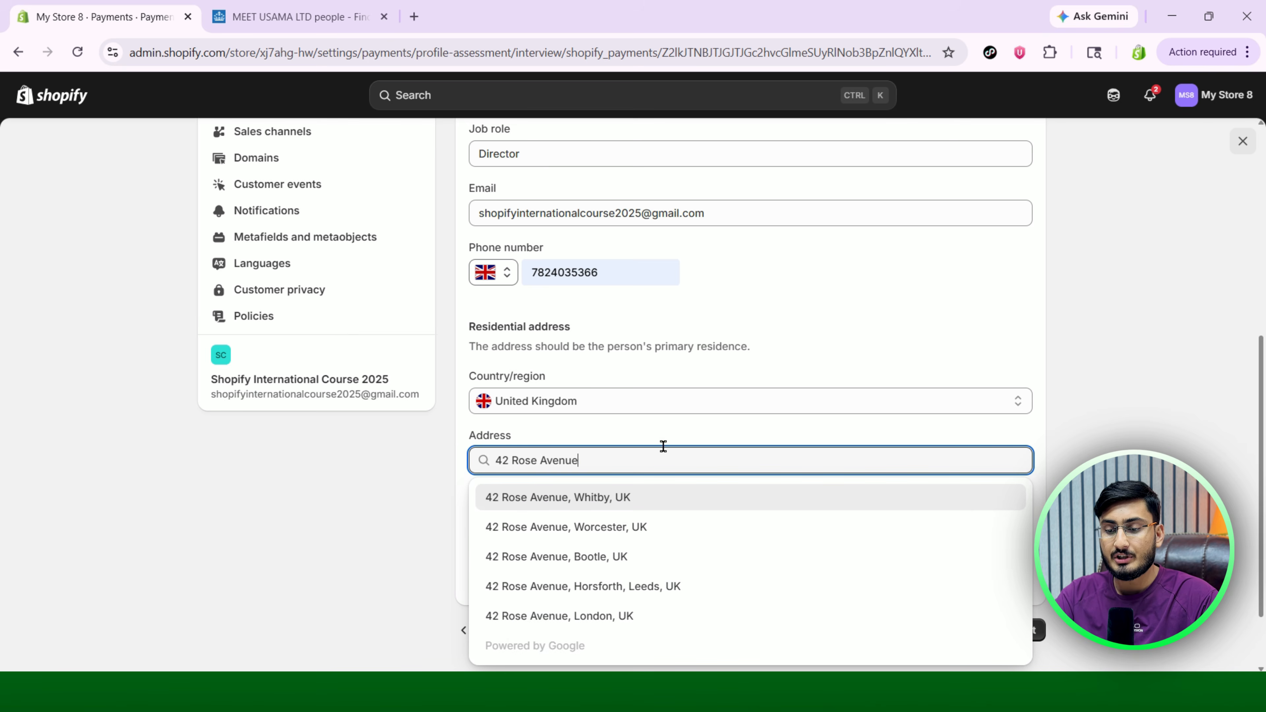
pyautogui.click(673, 432)
pyautogui.click(555, 578)
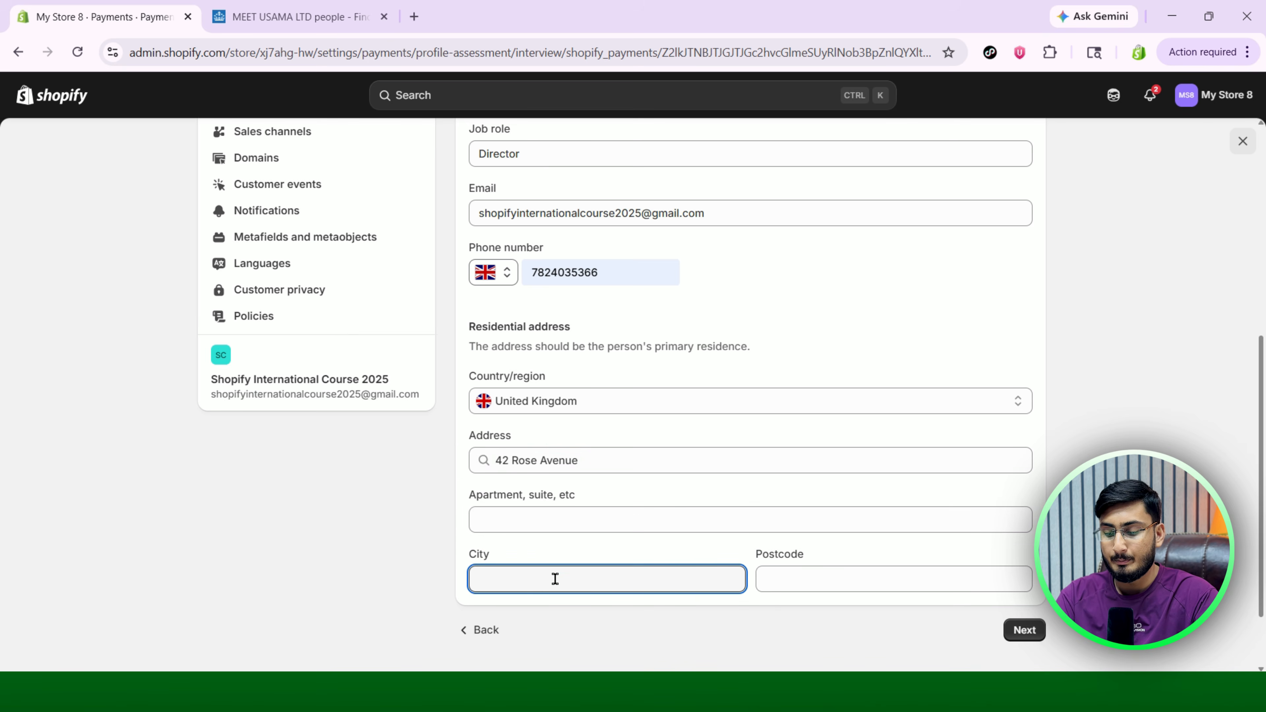
pyautogui.write('London')
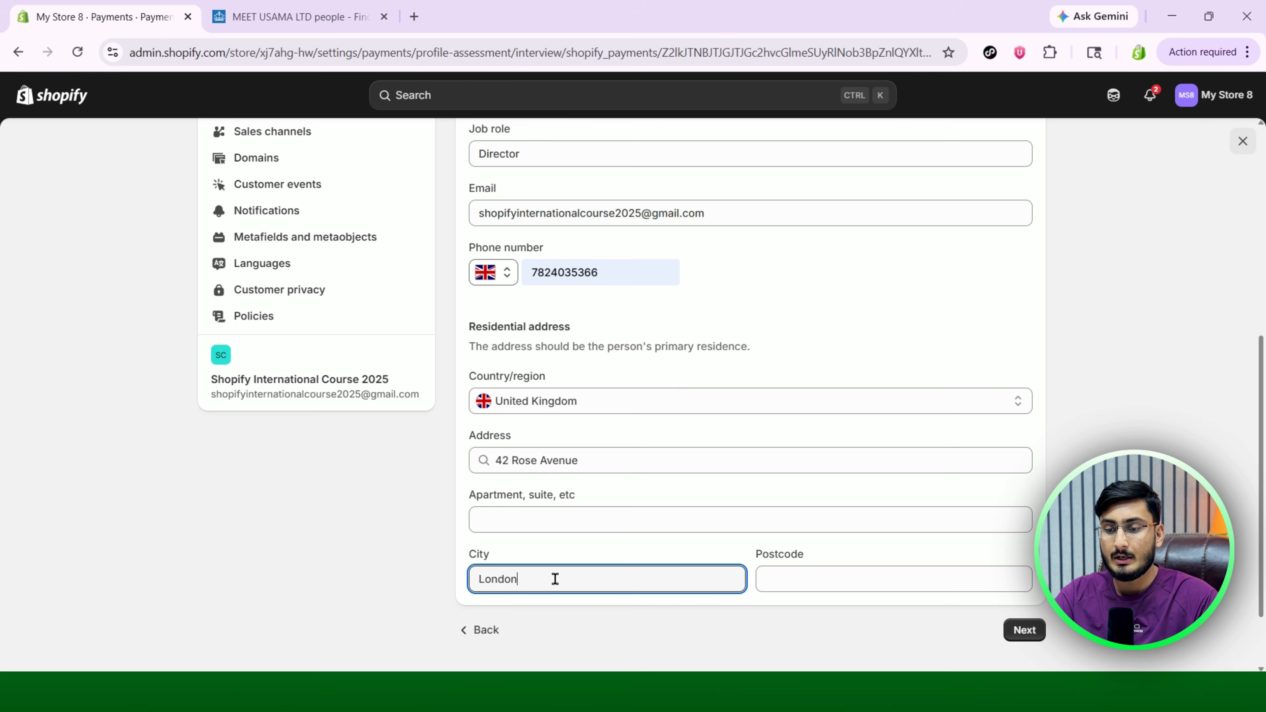
# Copy the director's postcode from Companies House into the Postcode field.
pyautogui.click(314, 17)
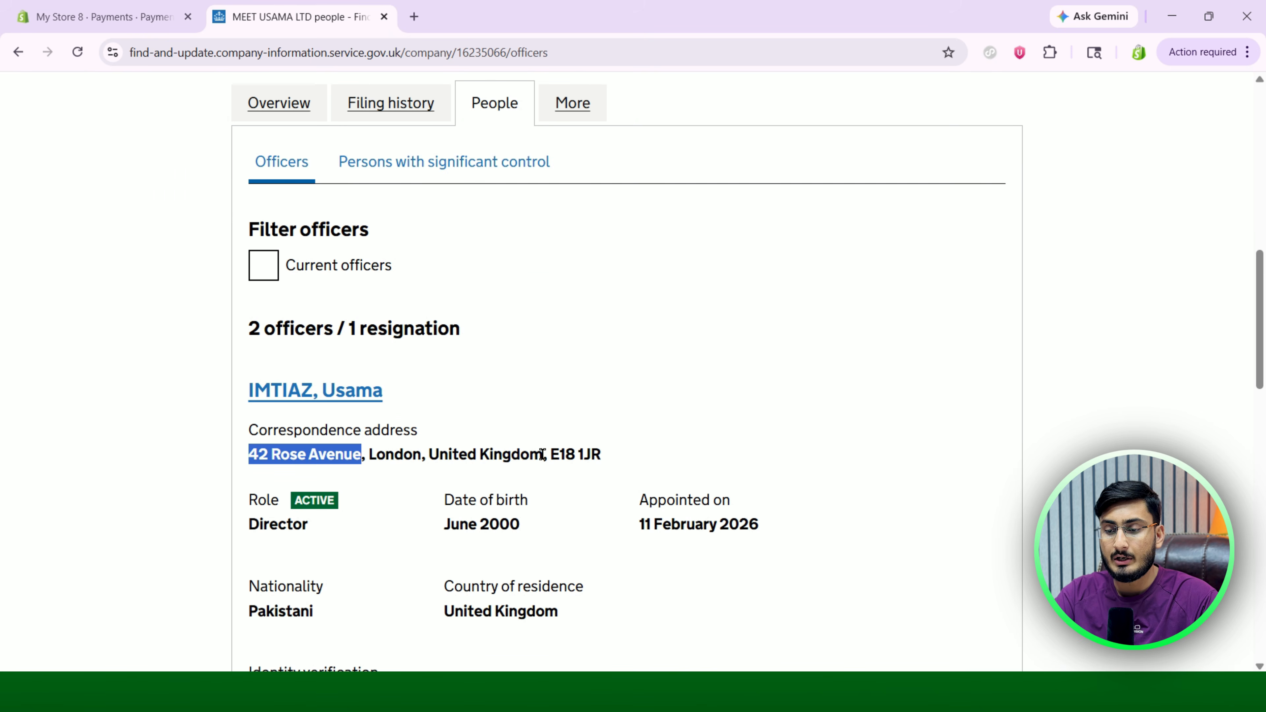
pyautogui.moveTo(547, 455); pyautogui.dragTo(600, 454)
pyautogui.hotkey('ctrl', 'c')
pyautogui.click(107, 16)
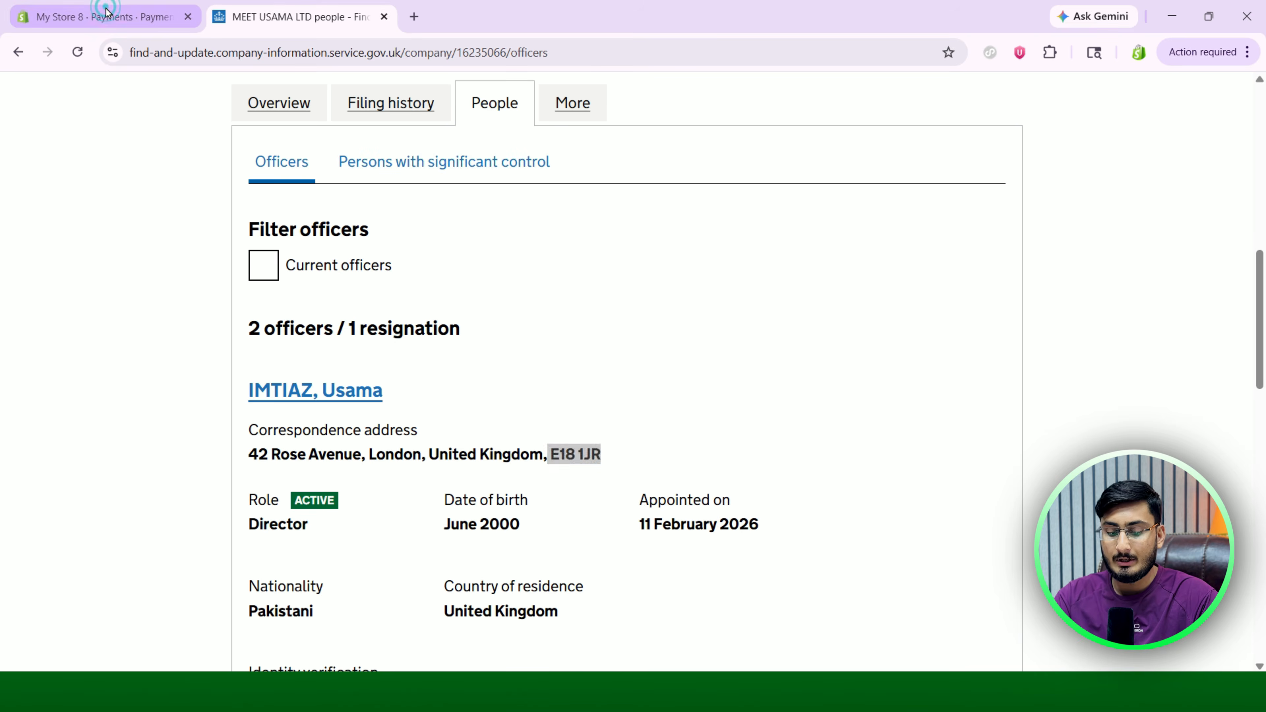
pyautogui.click(790, 577)
pyautogui.hotkey('ctrl', 'v')
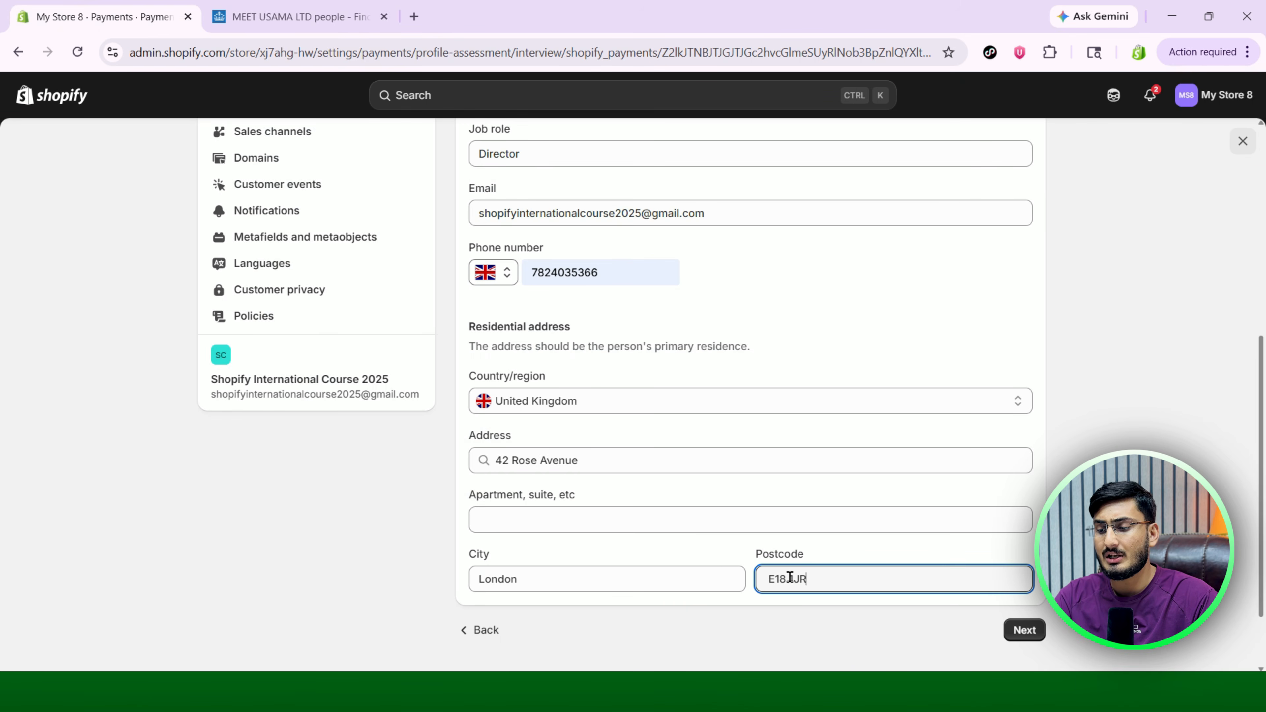
pyautogui.click(872, 629)
# Submit the representative's details, decline saving the address, and show the Equity ownership step.
pyautogui.click(1025, 630)
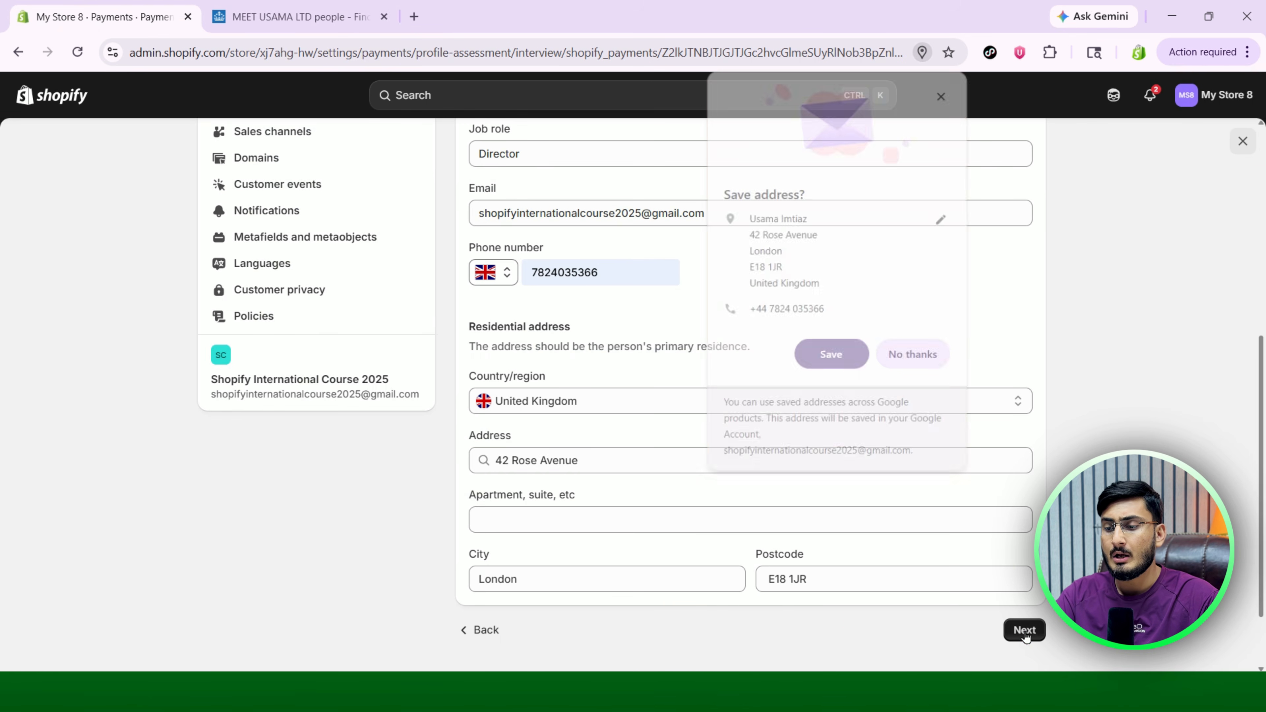
pyautogui.click(921, 363)
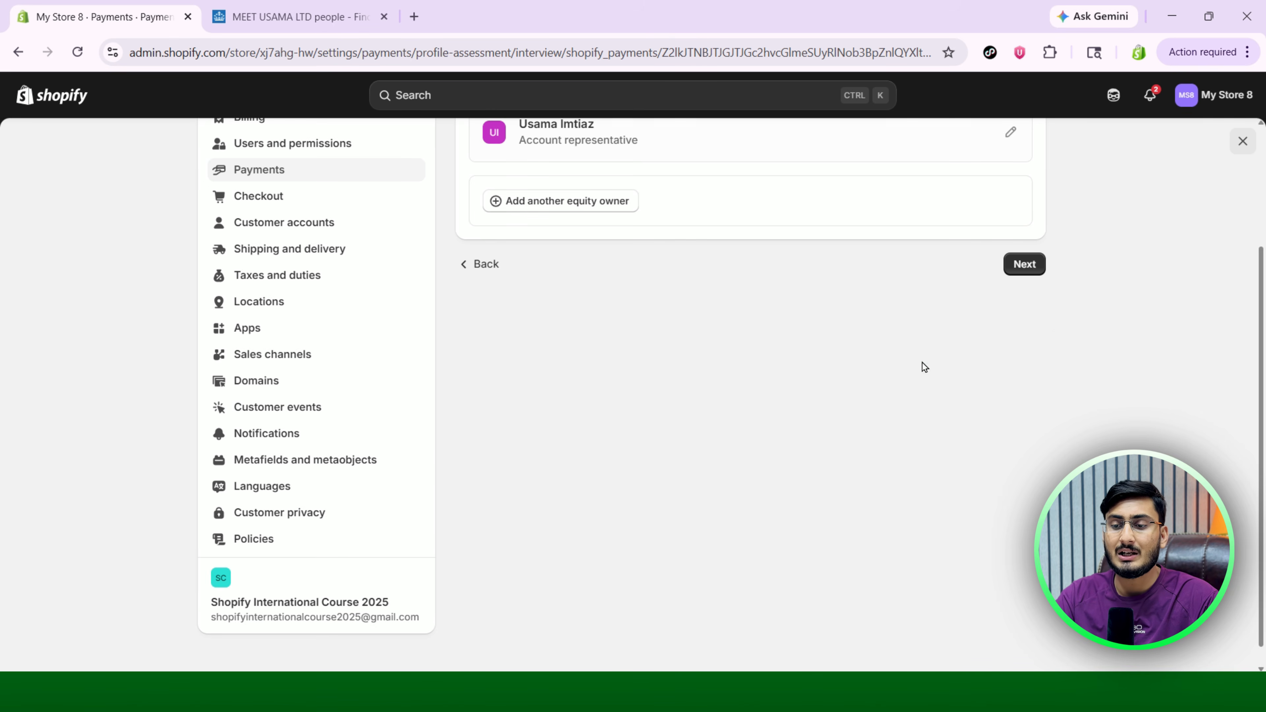
pyautogui.scroll(4, 922, 366)
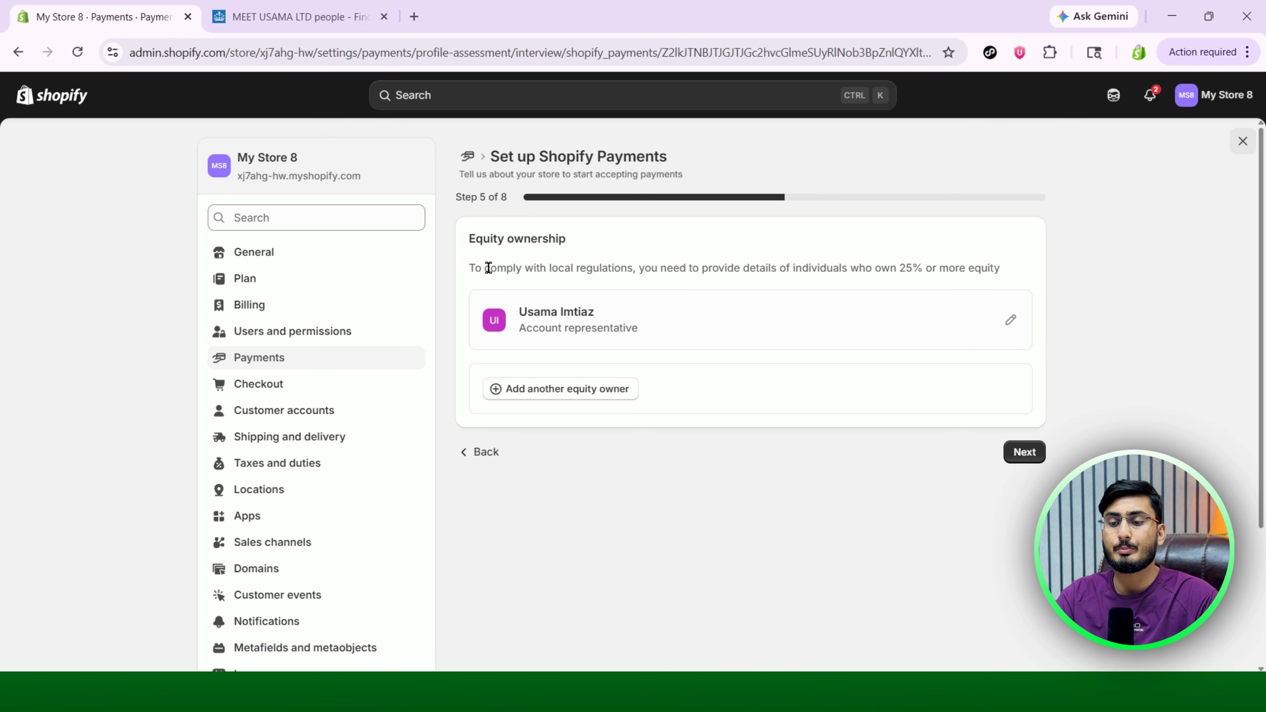
pyautogui.moveTo(480, 243); pyautogui.dragTo(549, 243)
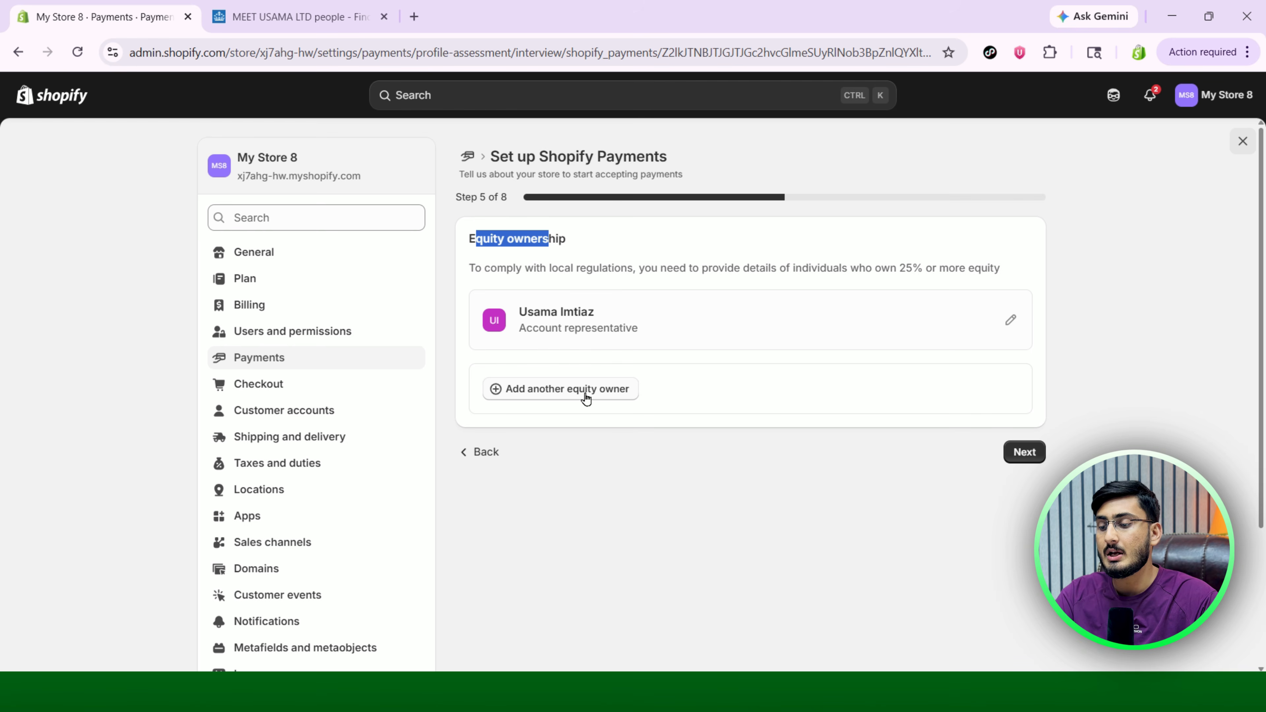
# Advance to step 6, Board of directors, and start adding a director.
pyautogui.click(1026, 453)
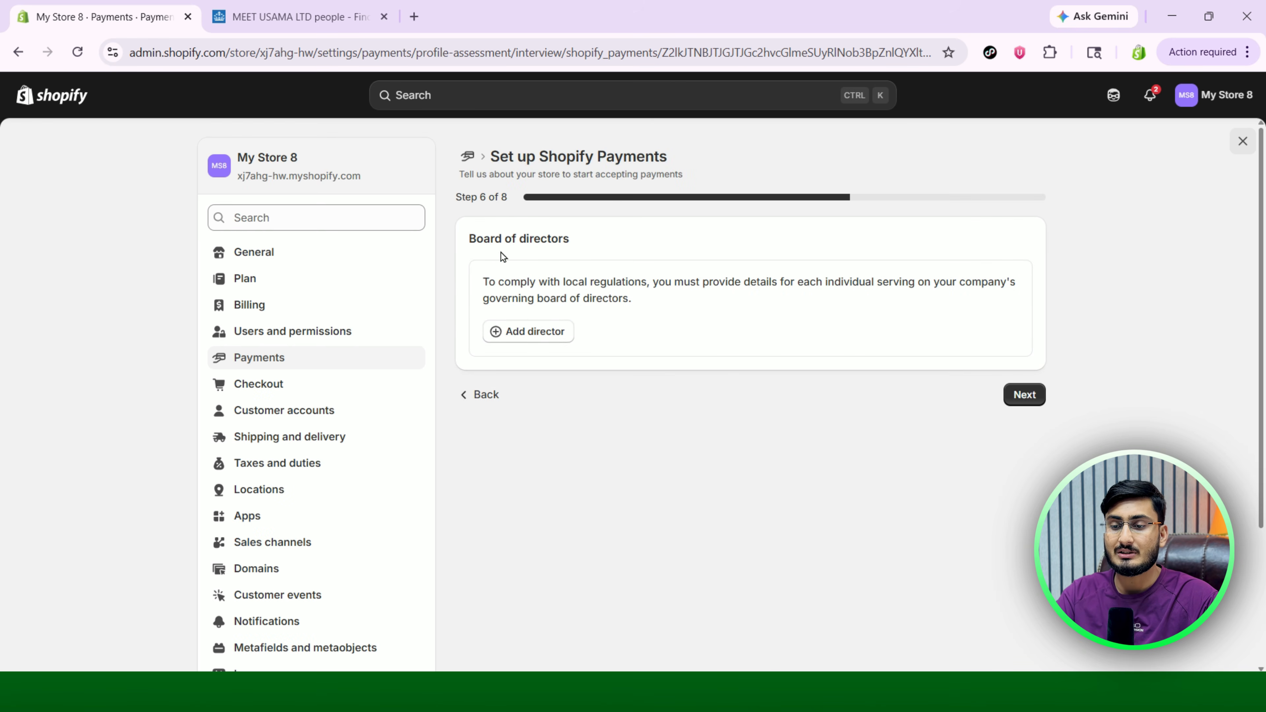
pyautogui.doubleClick(456, 198)
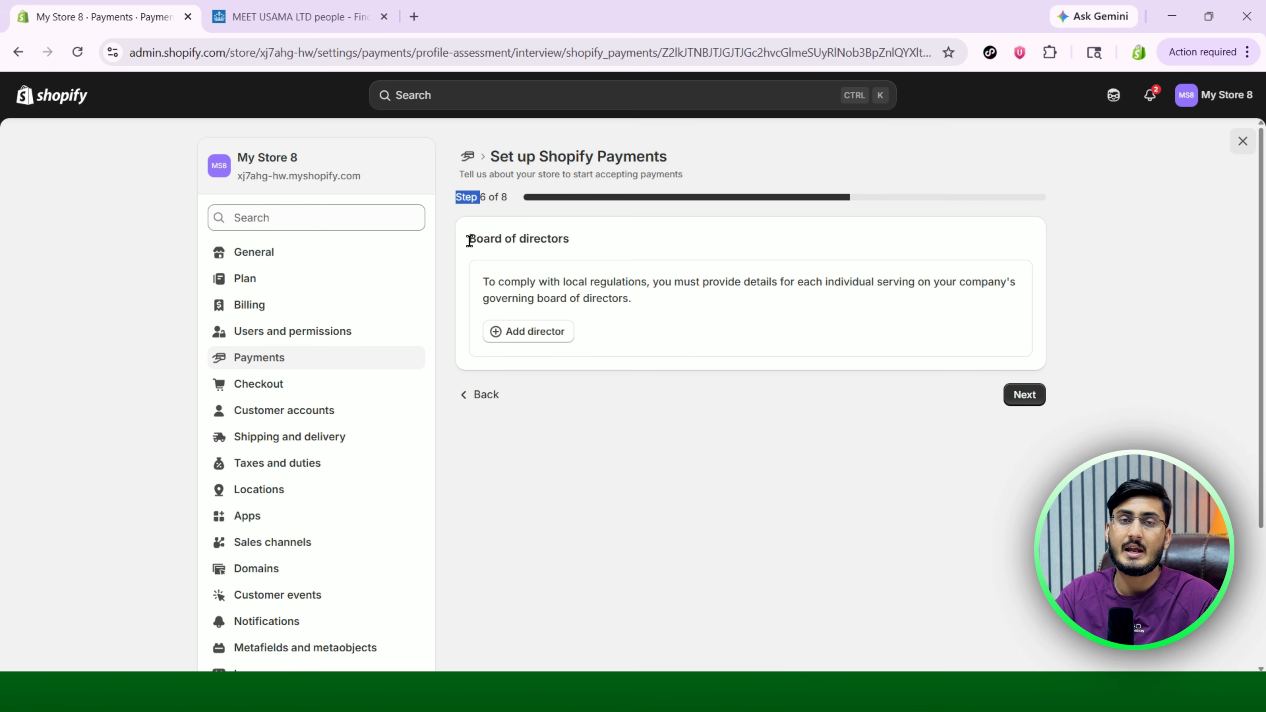
pyautogui.moveTo(470, 241); pyautogui.dragTo(571, 240)
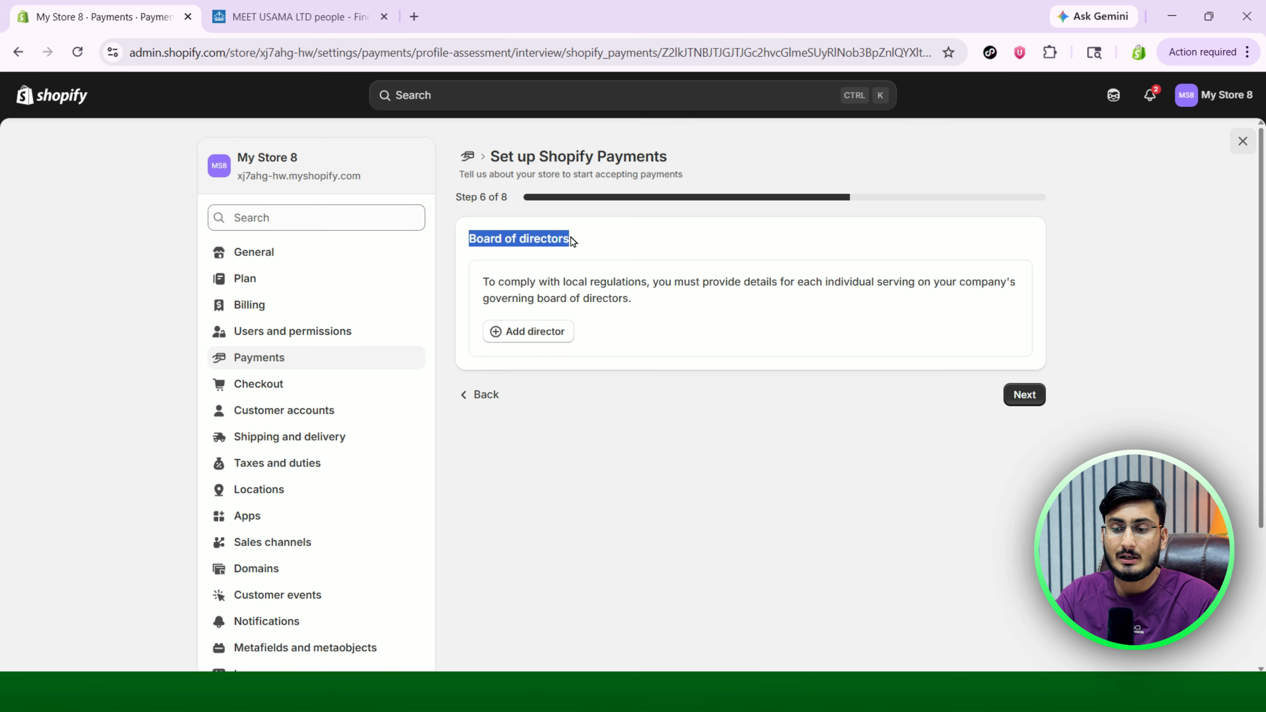
pyautogui.click(532, 332)
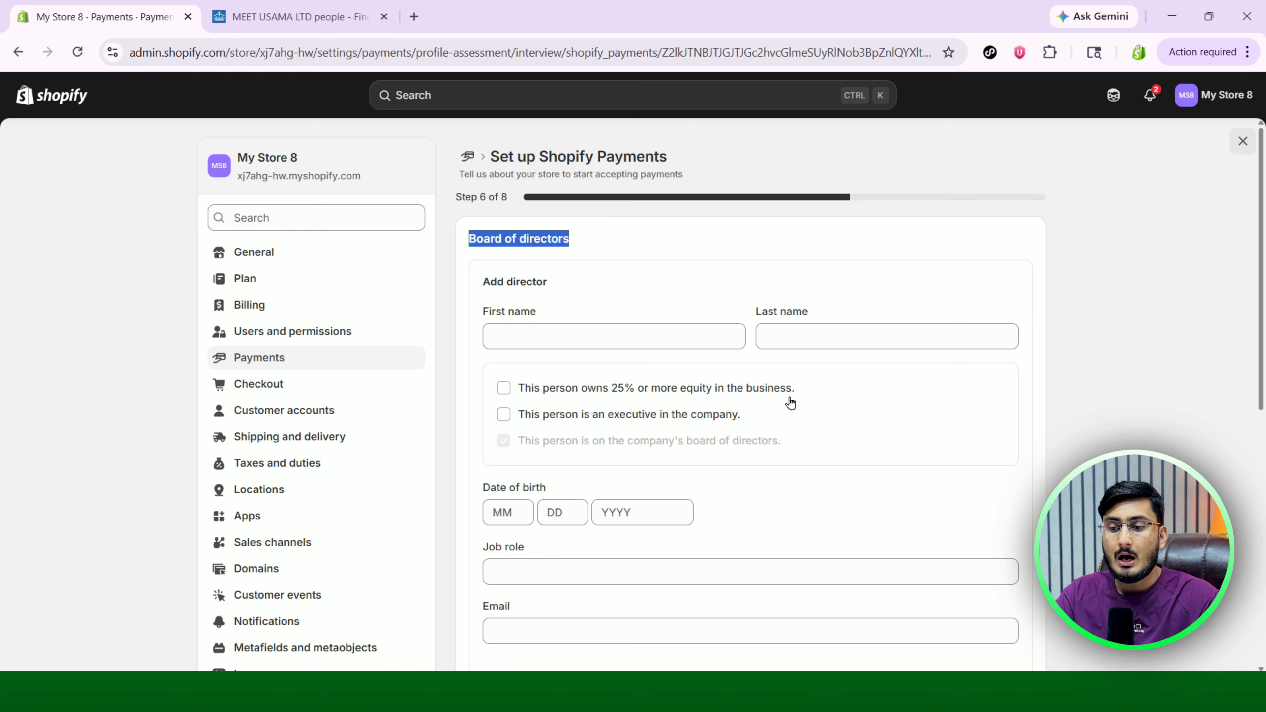
pyautogui.scroll(-1, 823, 430)
# Enter the director's first and last name and mark them as owning 25% or more equity.
pyautogui.click(589, 278)
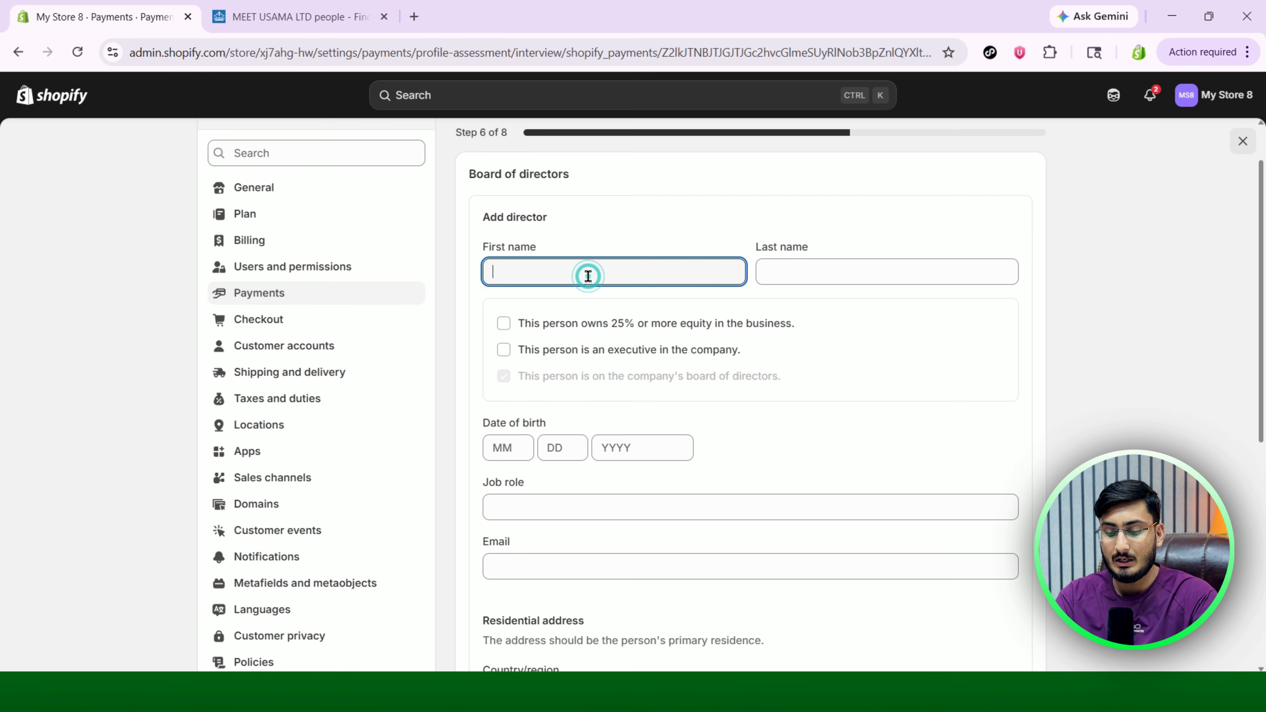
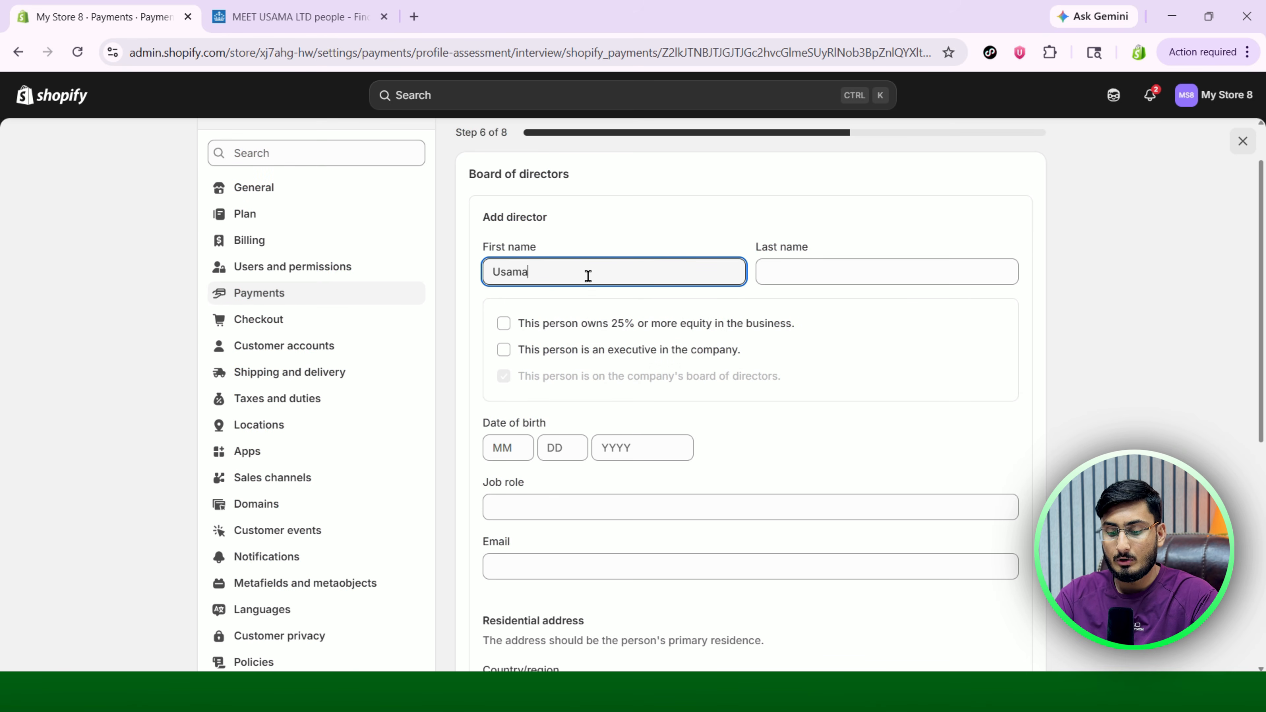
pyautogui.click(787, 279)
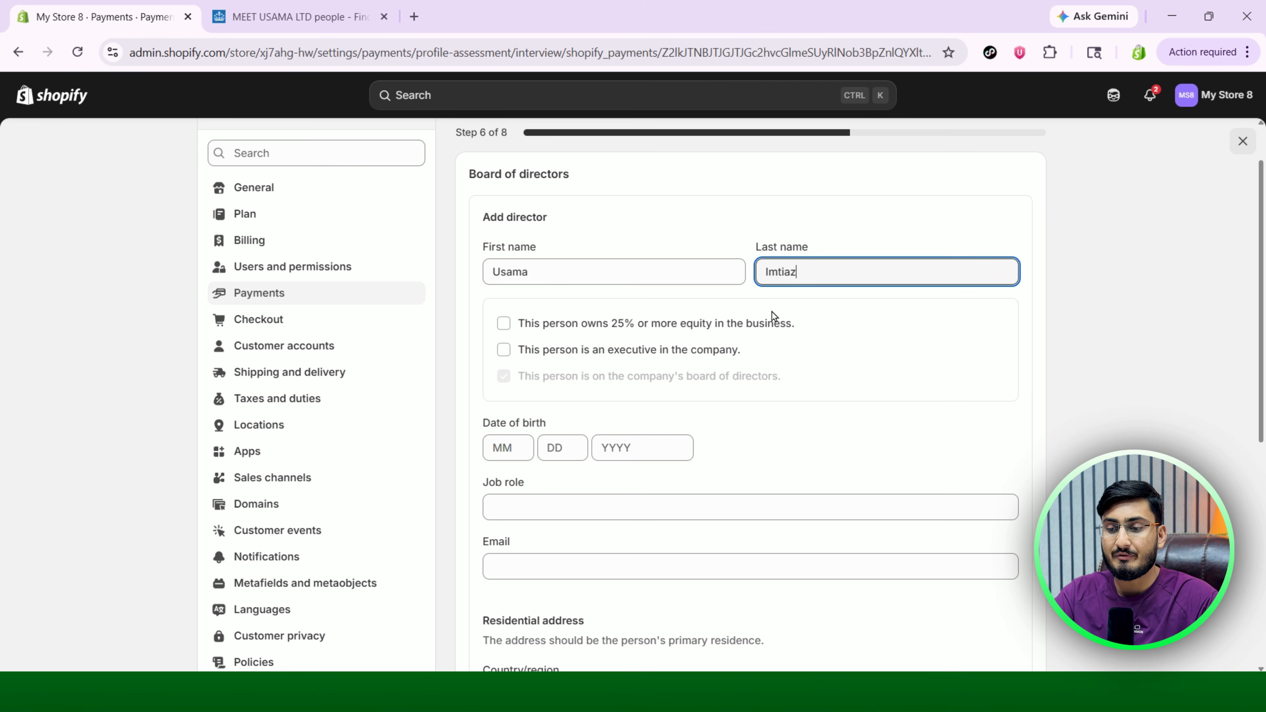
pyautogui.click(505, 324)
# Enter the director's date of birth, Director job role and email from the saved suggestion.
pyautogui.click(515, 449)
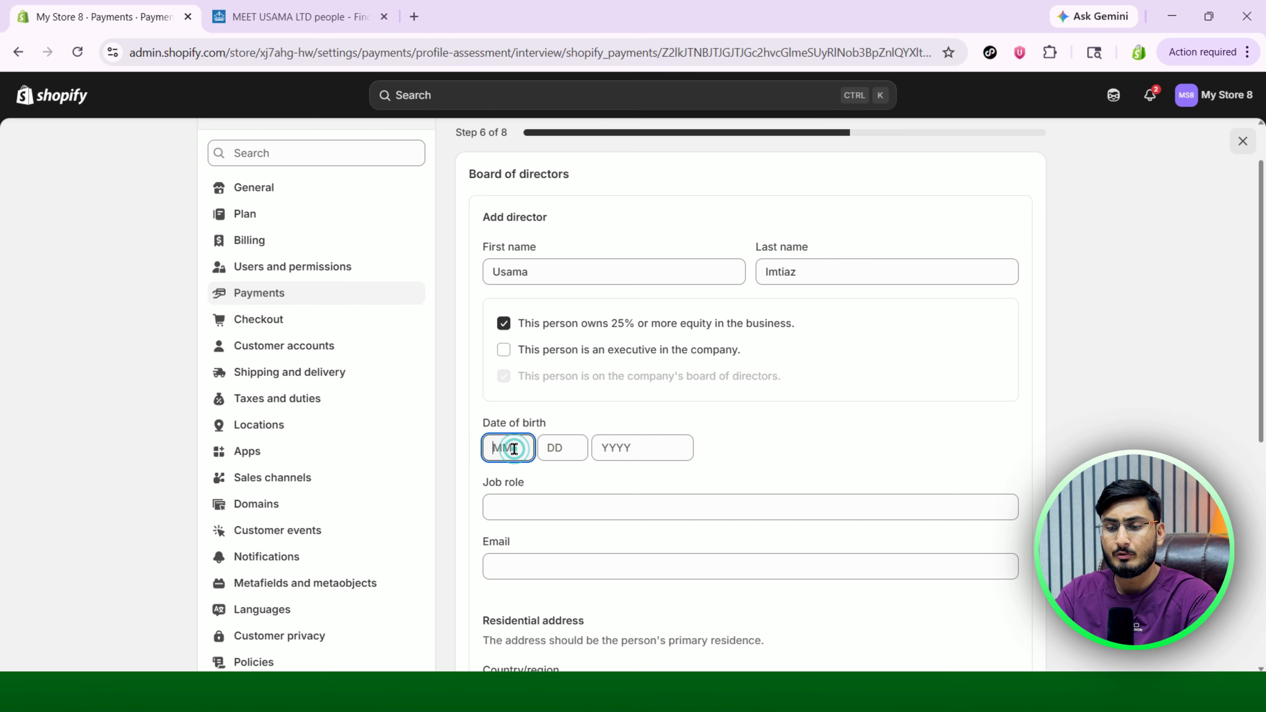
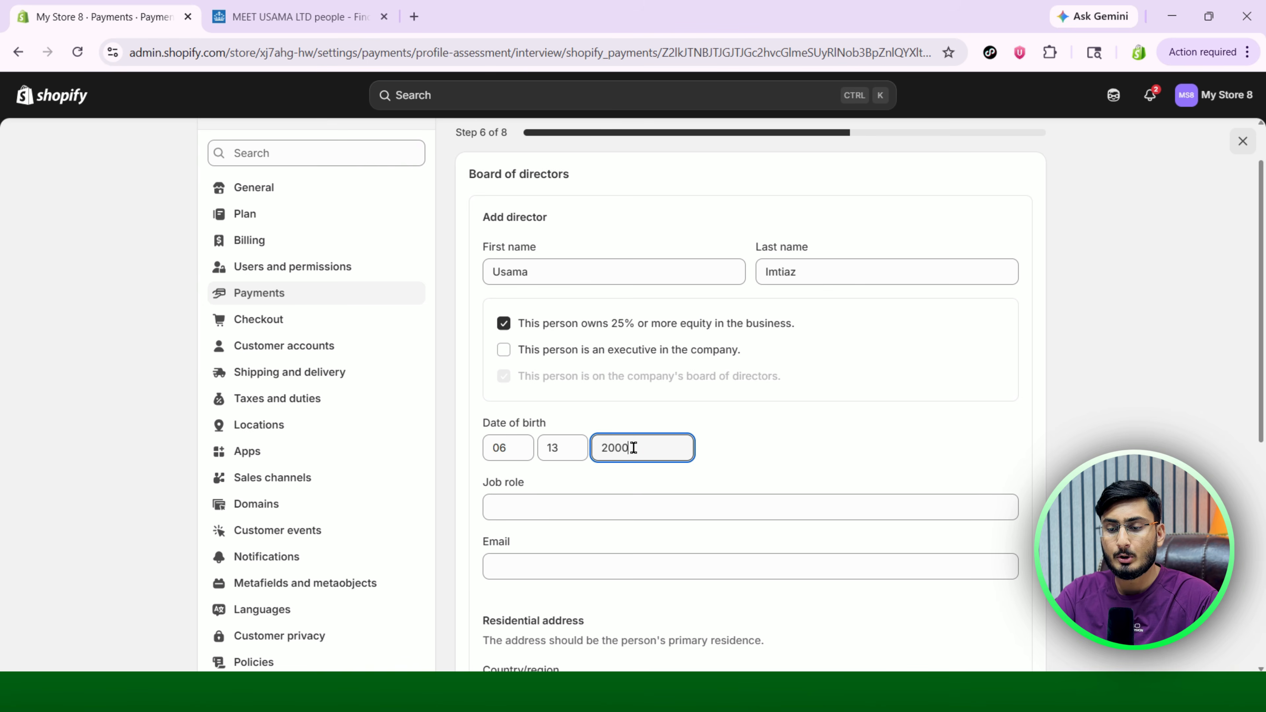
pyautogui.click(837, 448)
pyautogui.scroll(-3, 838, 449)
pyautogui.click(559, 365)
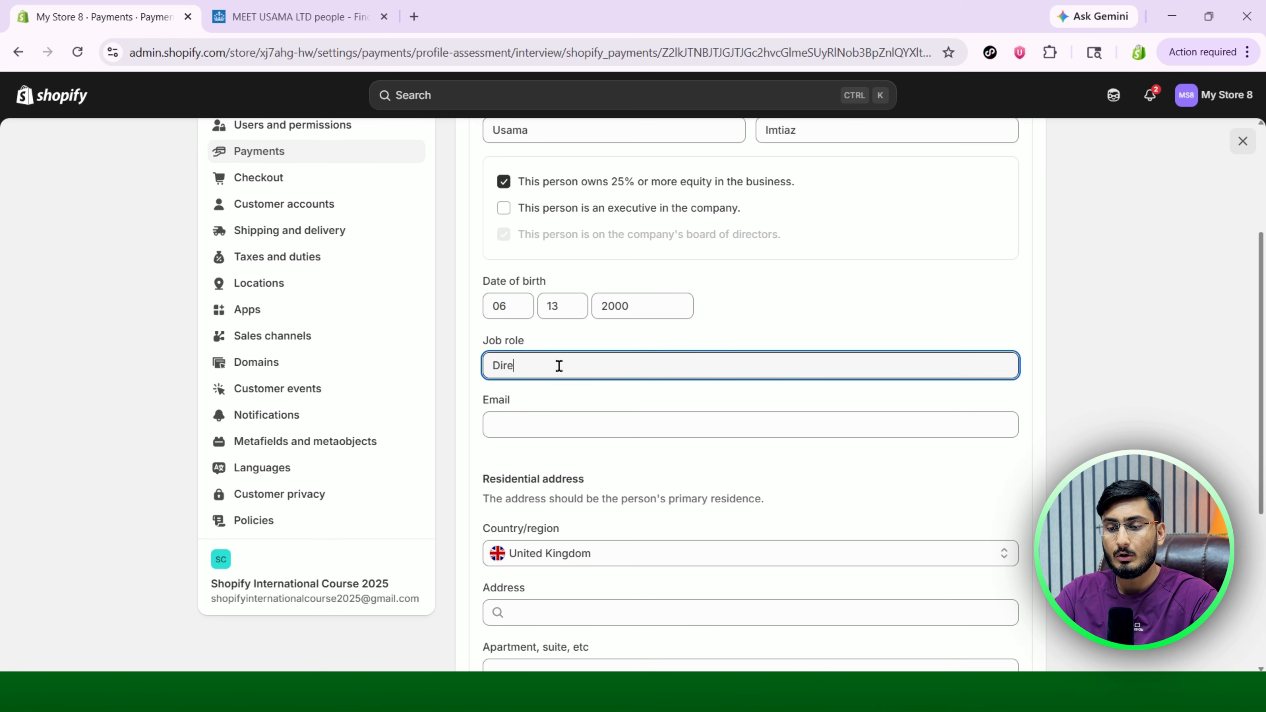
pyautogui.click(563, 429)
pyautogui.click(646, 462)
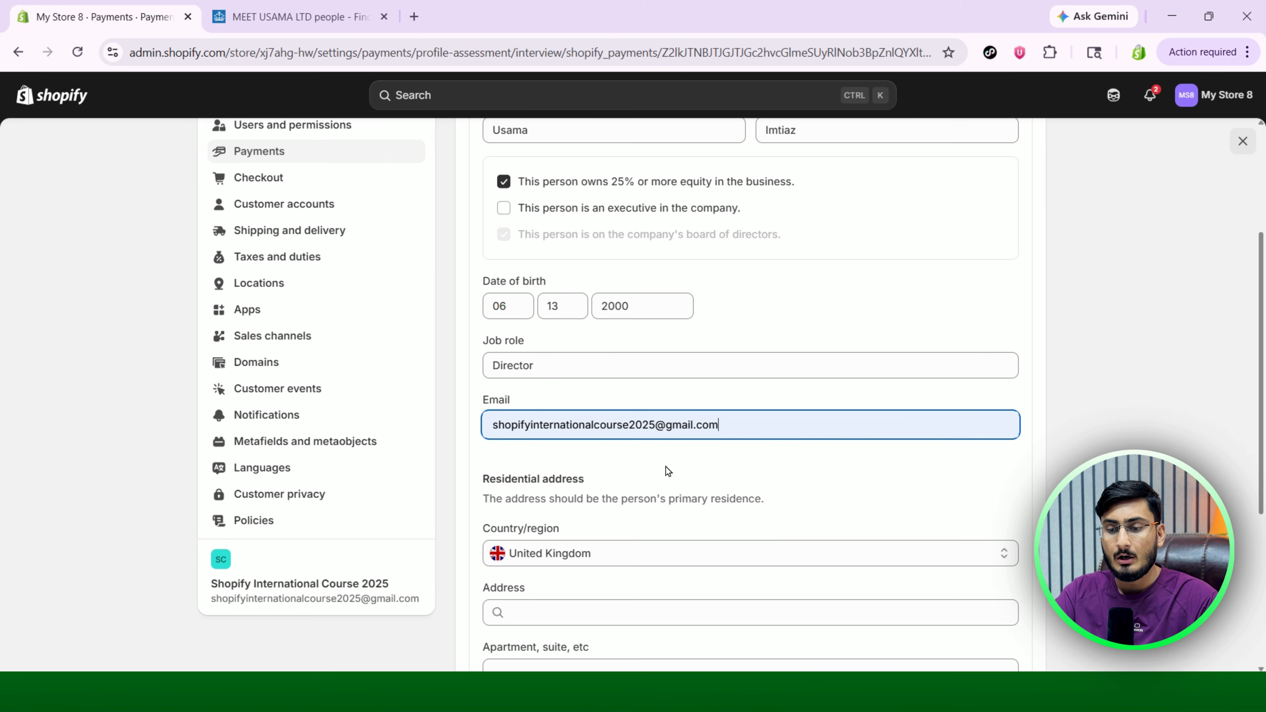
pyautogui.scroll(-5, 803, 473)
pyautogui.click(589, 357)
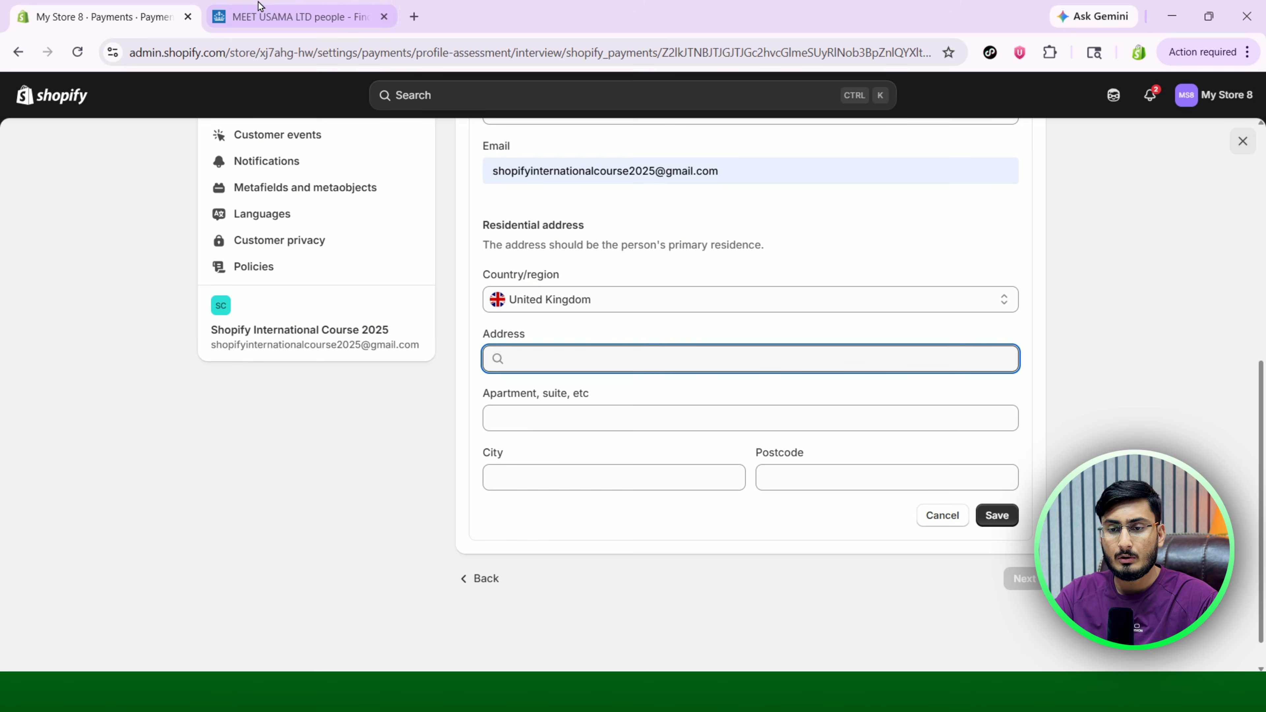
# Paste the director's postcode from the Companies House record and enter the city.
pyautogui.click(294, 15)
pyautogui.click(114, 12)
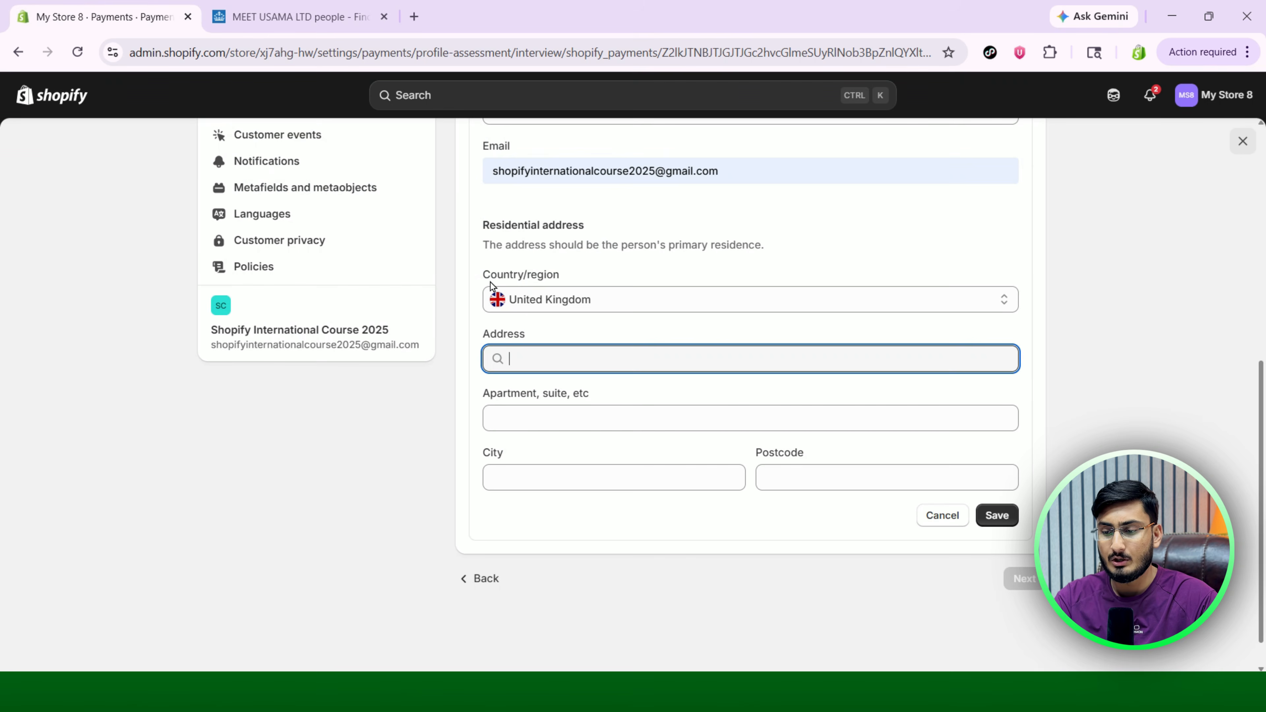
pyautogui.click(792, 481)
pyautogui.write('E18 1JR')
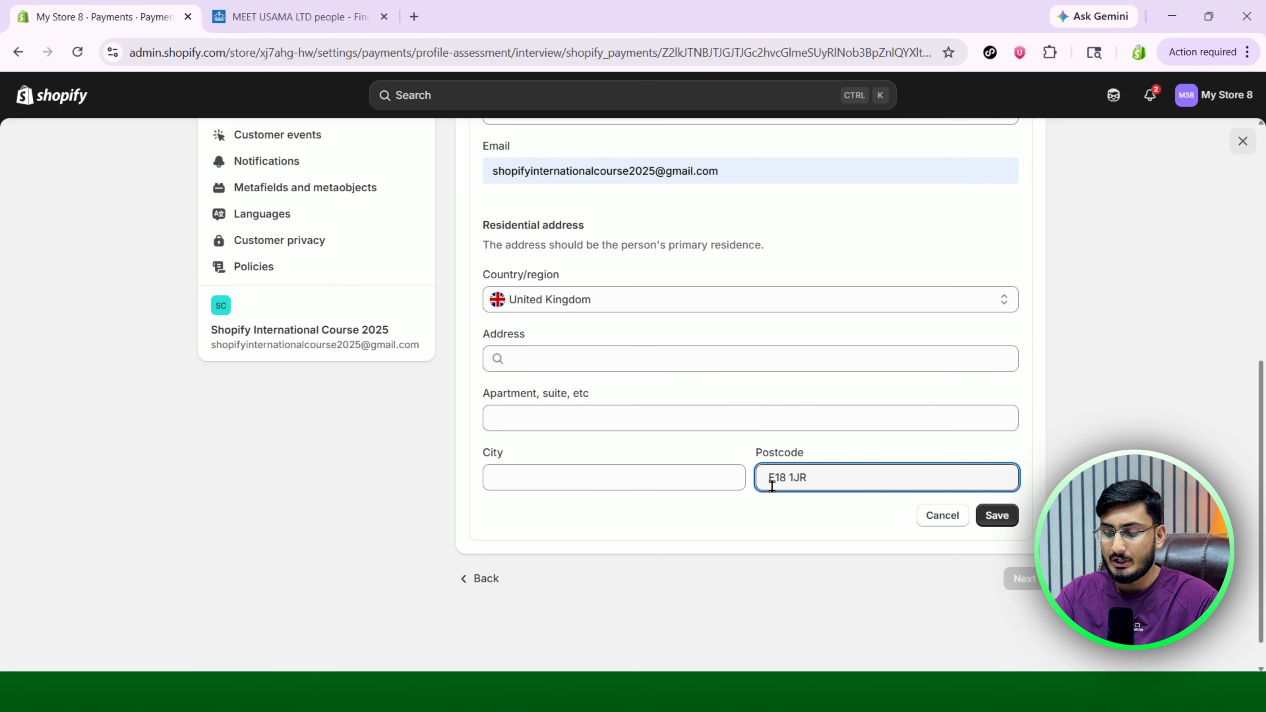
pyautogui.click(645, 478)
pyautogui.write('London')
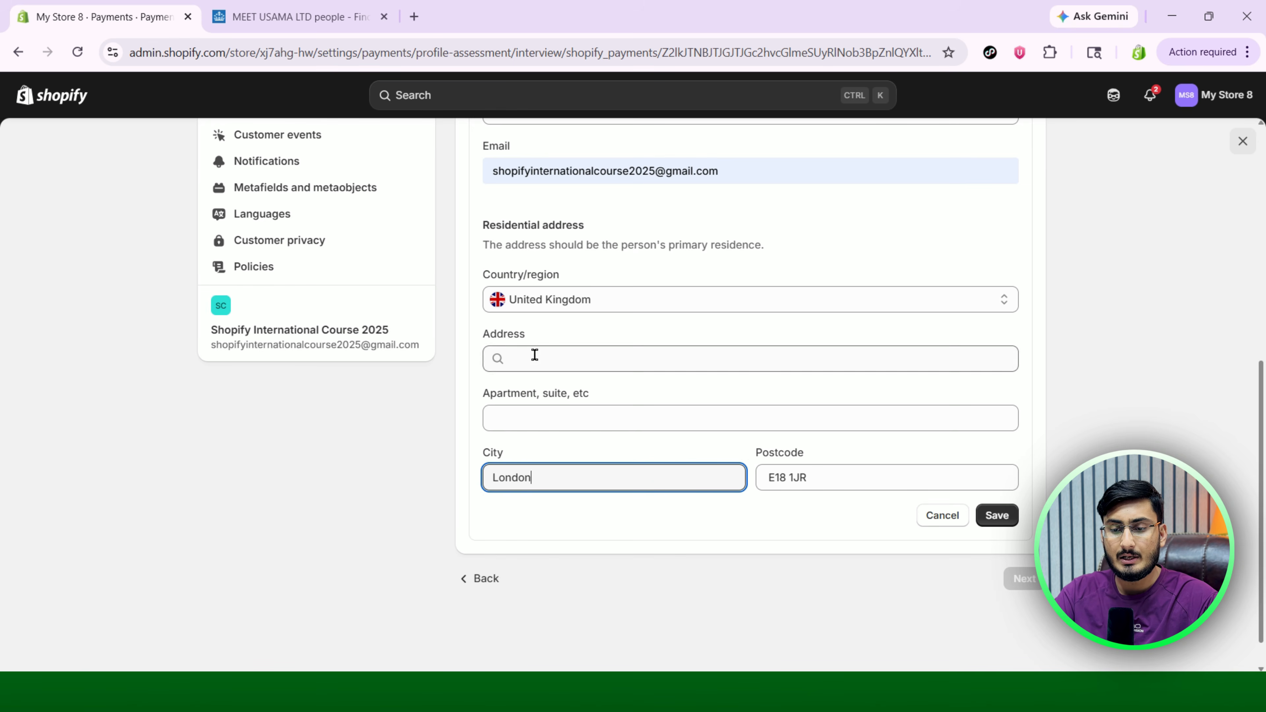
# Copy the street address from Companies House into the form and save the address.
pyautogui.click(289, 16)
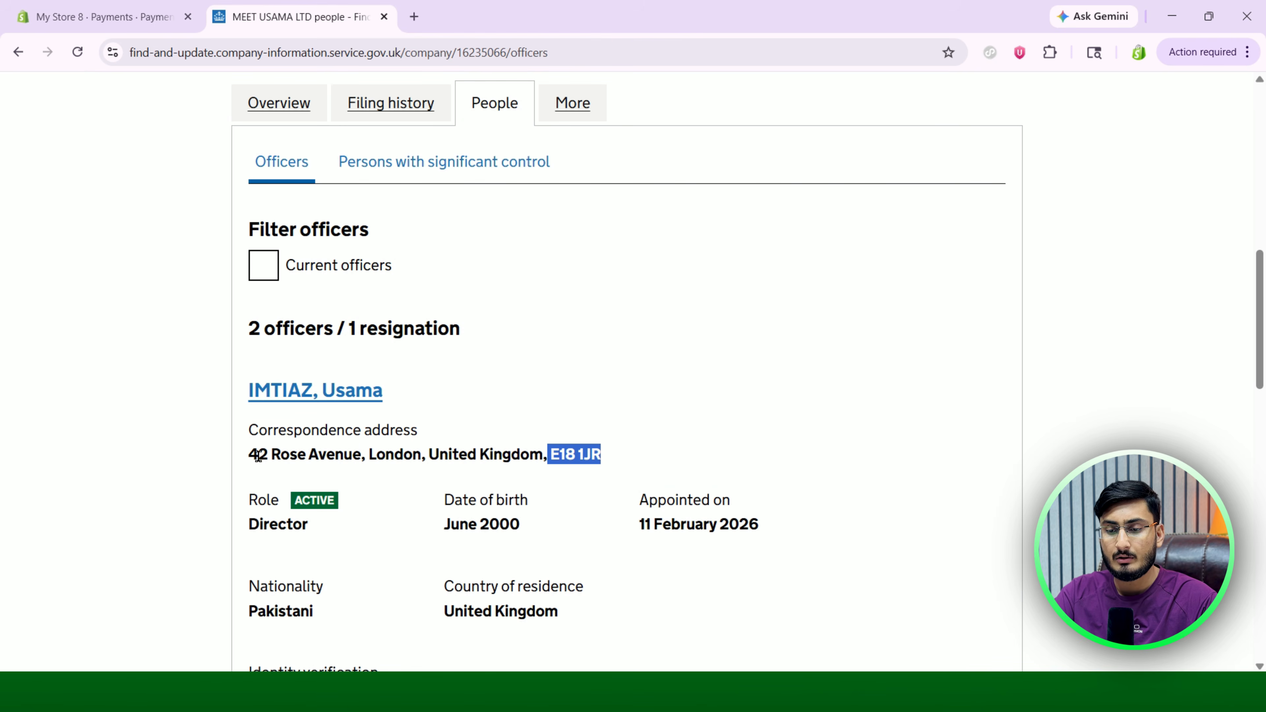
pyautogui.moveTo(248, 454); pyautogui.dragTo(360, 454)
pyautogui.hotkey('ctrl', 'c')
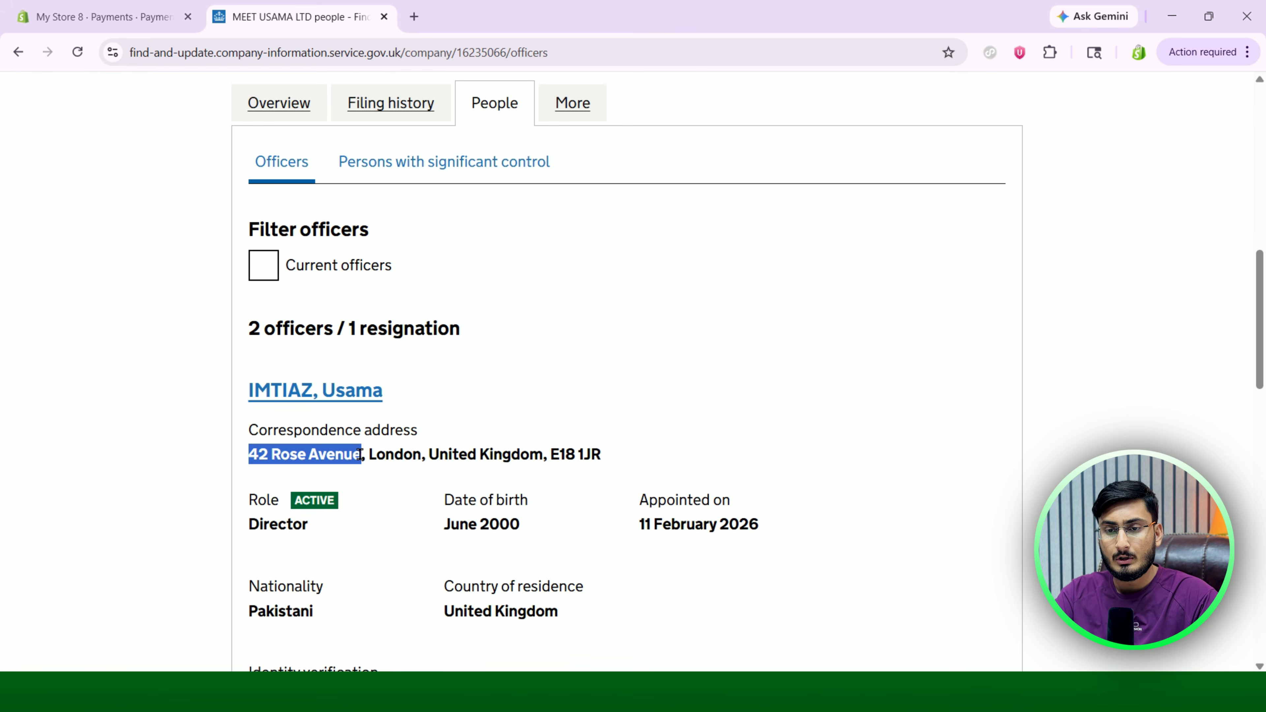
pyautogui.click(150, 17)
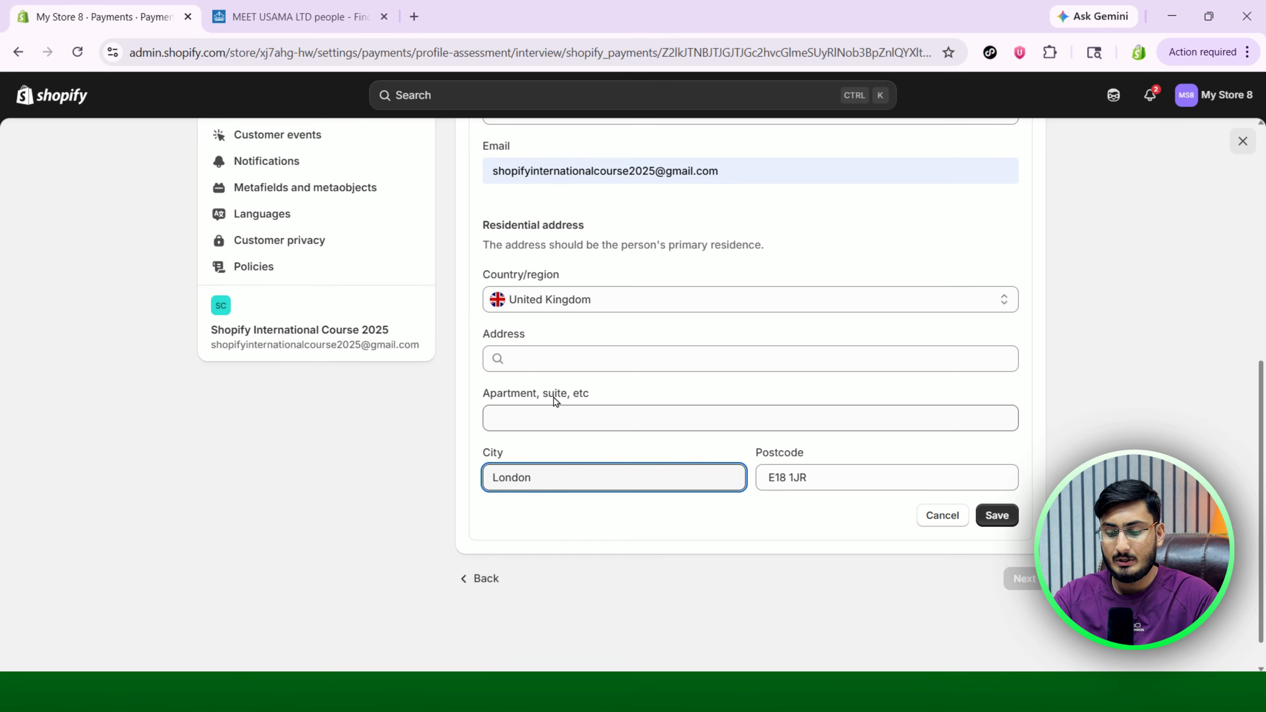
pyautogui.click(540, 357)
pyautogui.hotkey('ctrl', 'v')
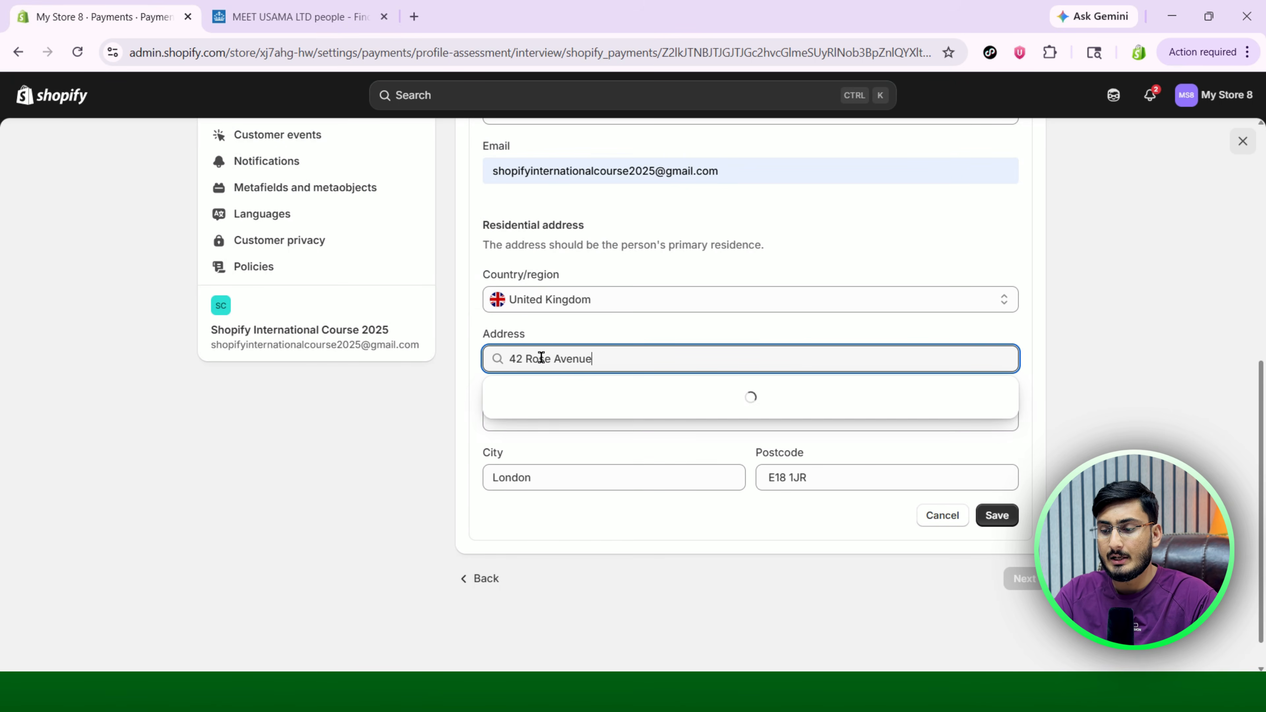
pyautogui.click(998, 571)
pyautogui.click(997, 515)
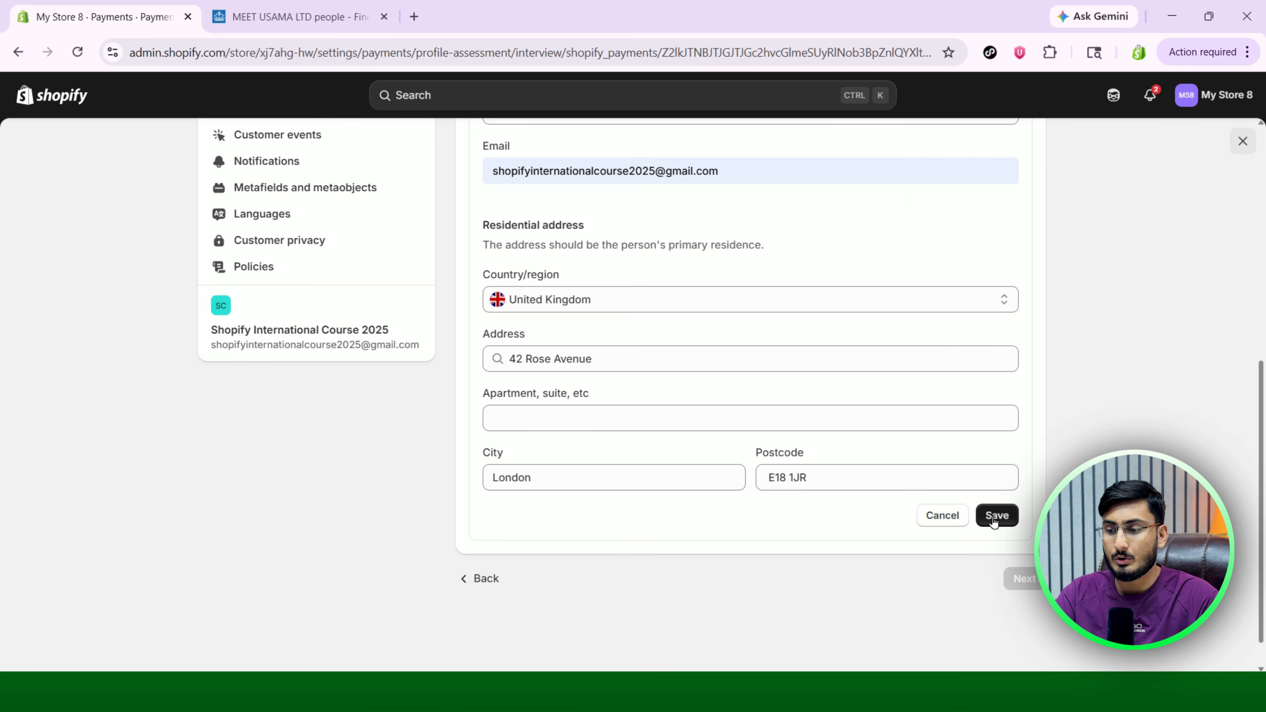
# Decline Chrome's save-address prompt and continue past the Board of directors and Executives steps.
pyautogui.click(913, 357)
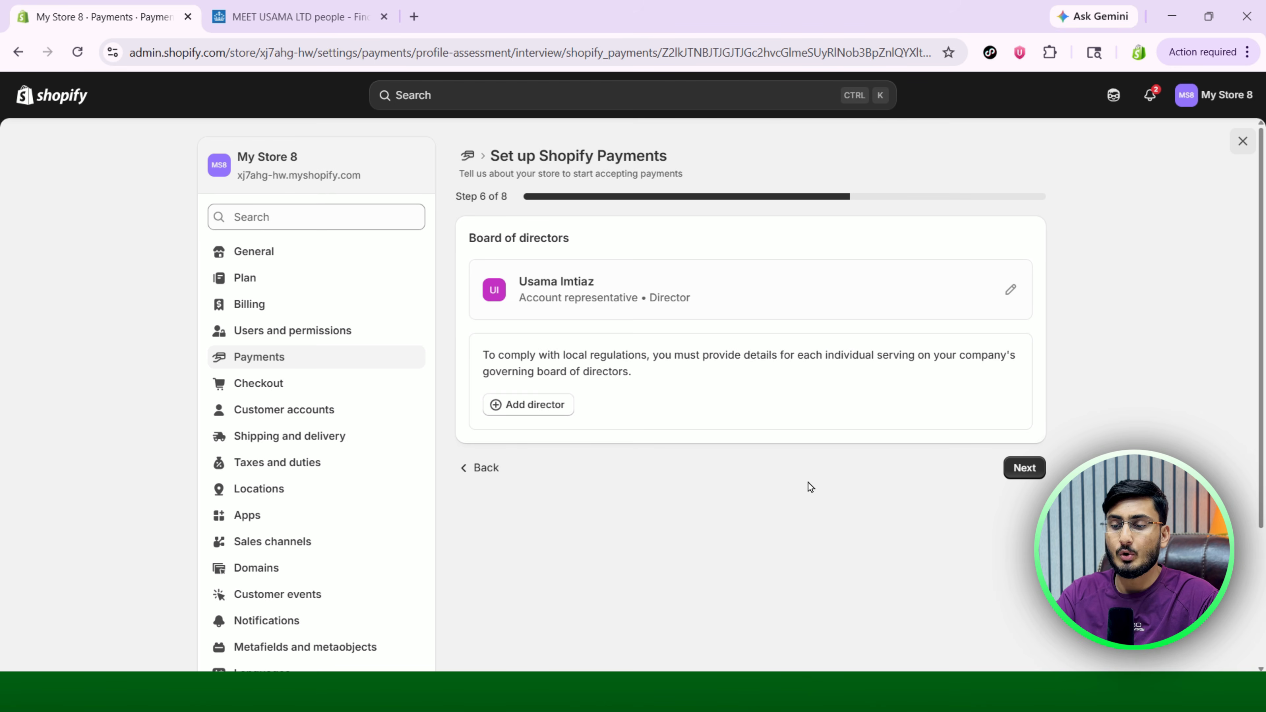
pyautogui.click(1031, 470)
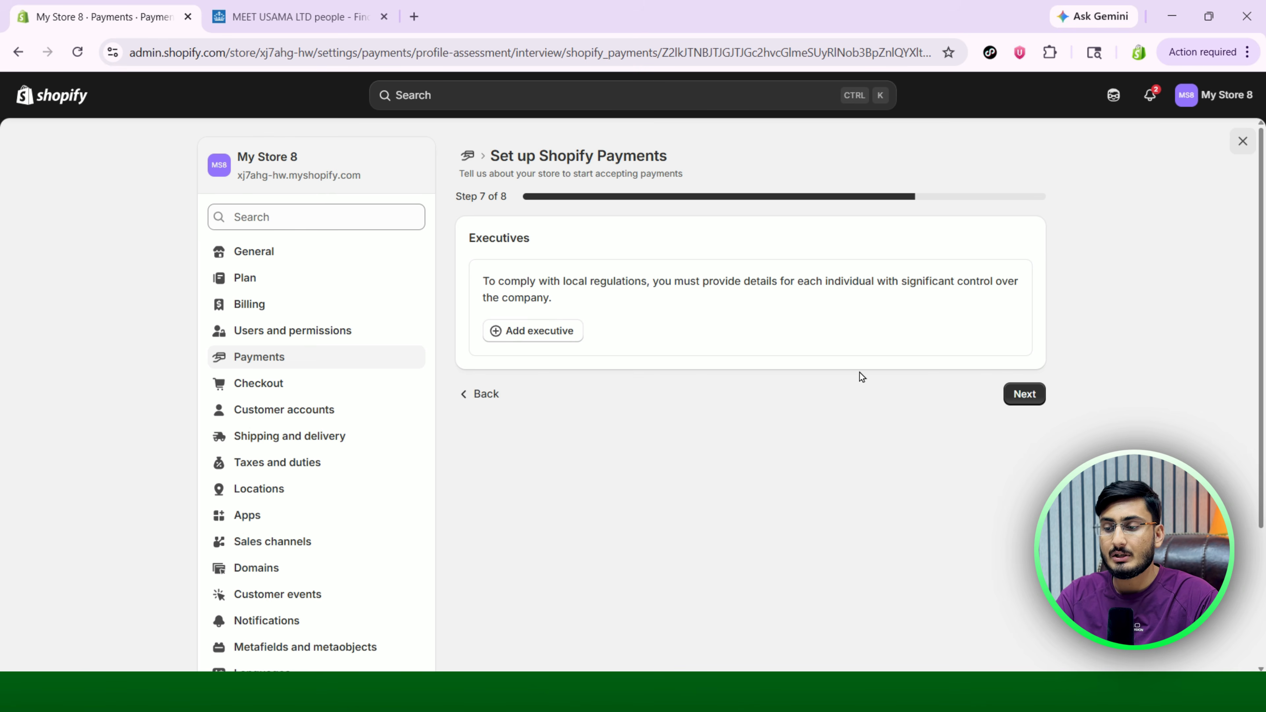
pyautogui.click(1022, 396)
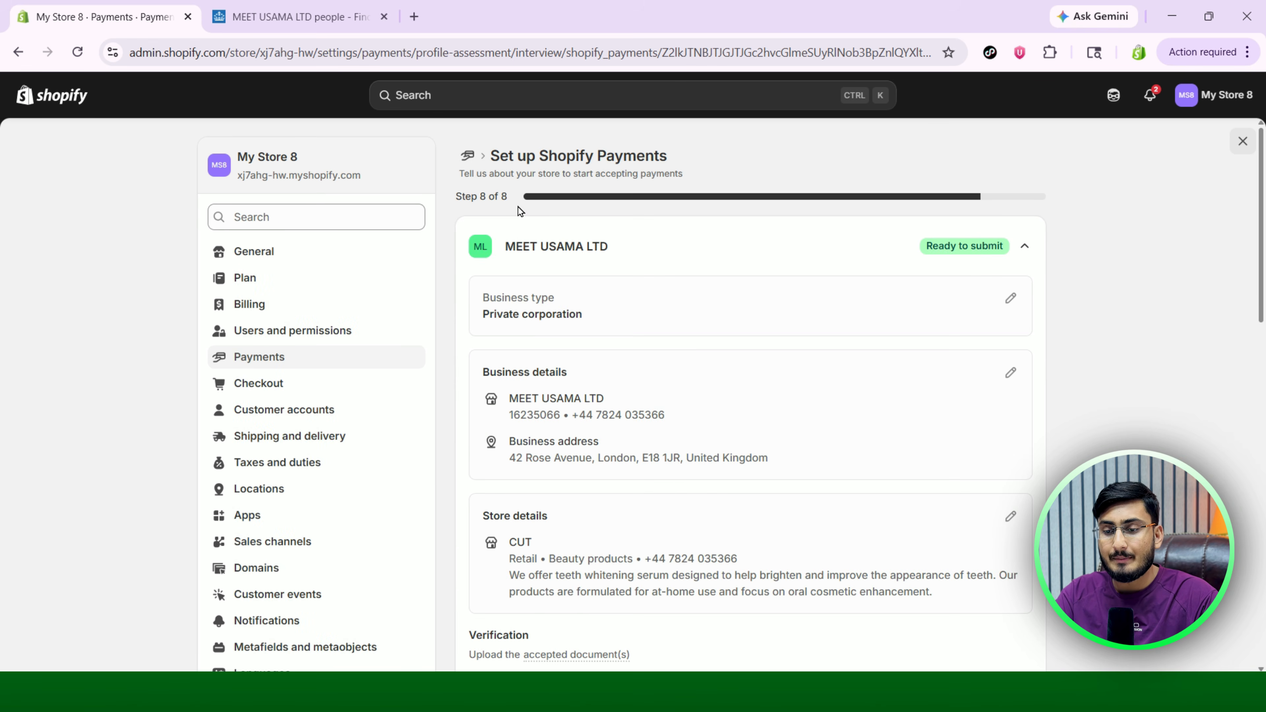
pyautogui.scroll(-2, 742, 317)
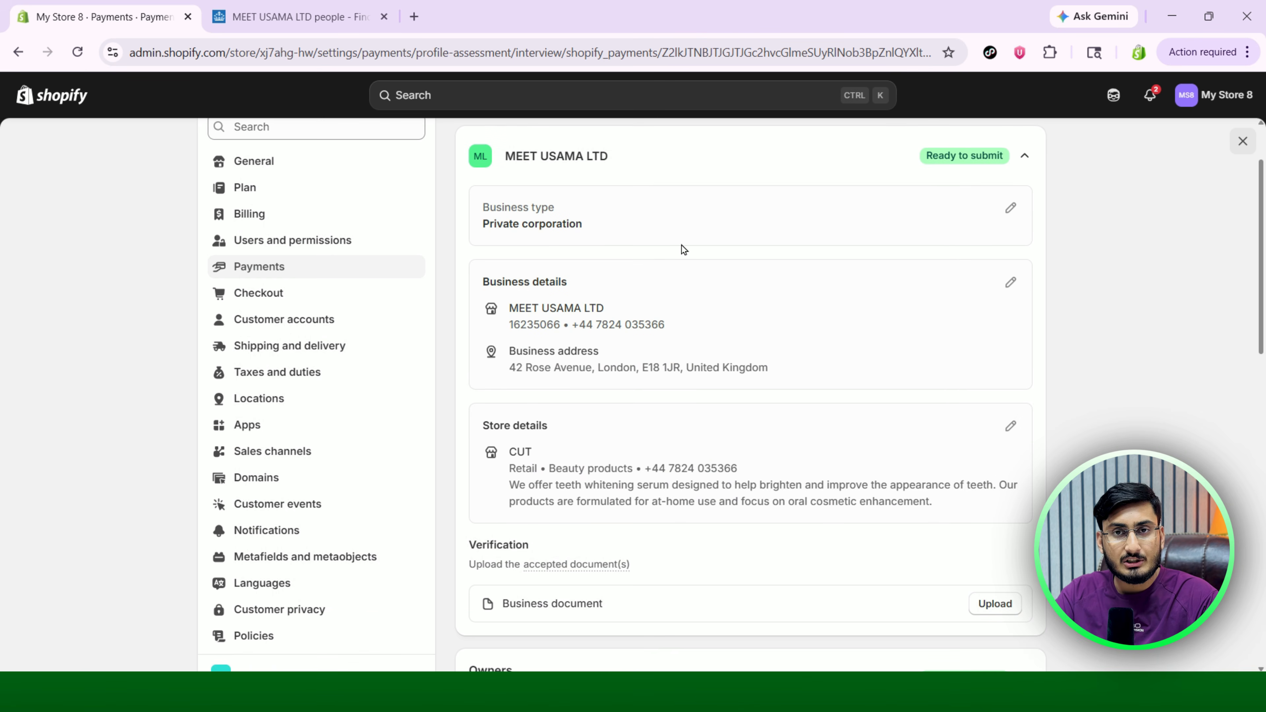
pyautogui.scroll(-1, 682, 245)
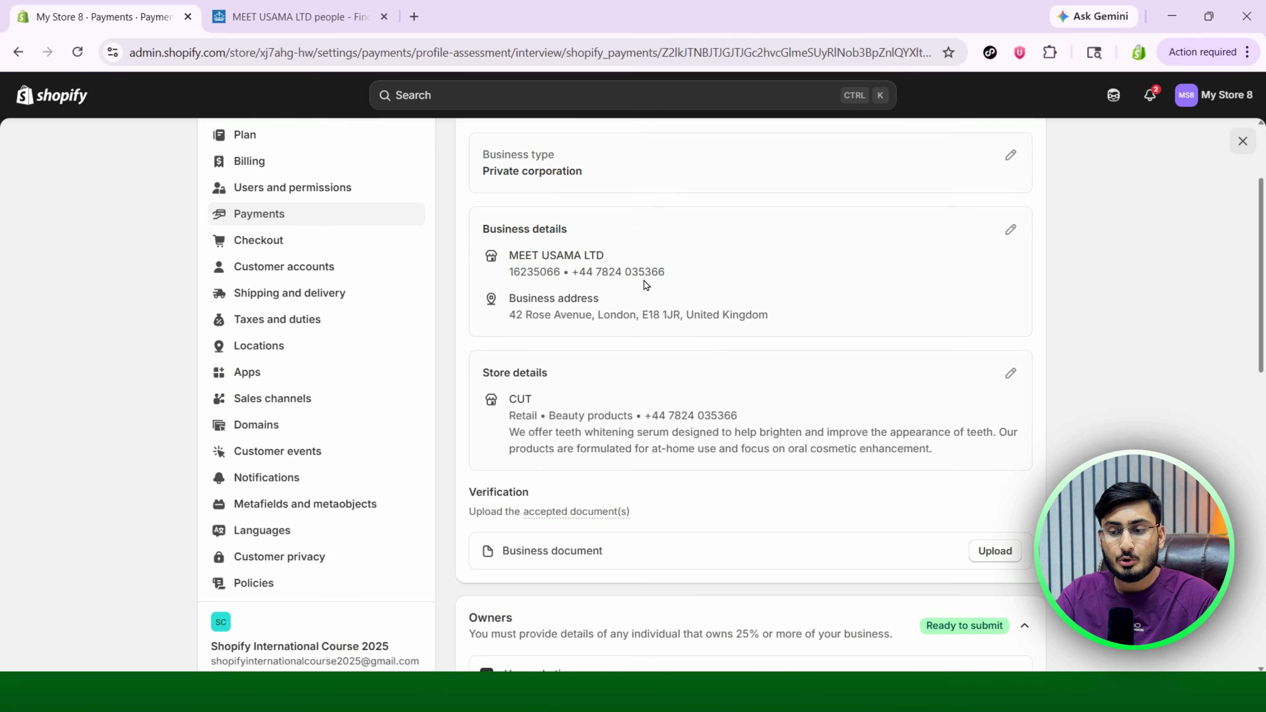
pyautogui.scroll(-2, 644, 281)
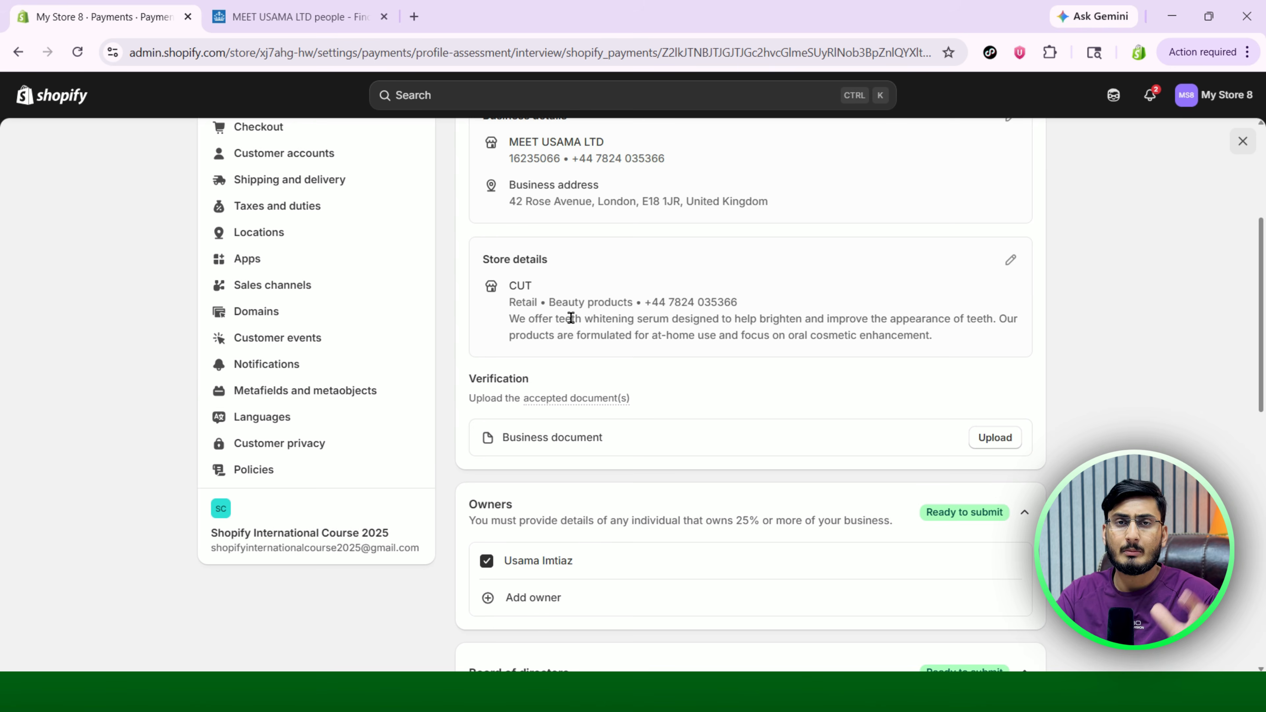
pyautogui.scroll(-1, 572, 319)
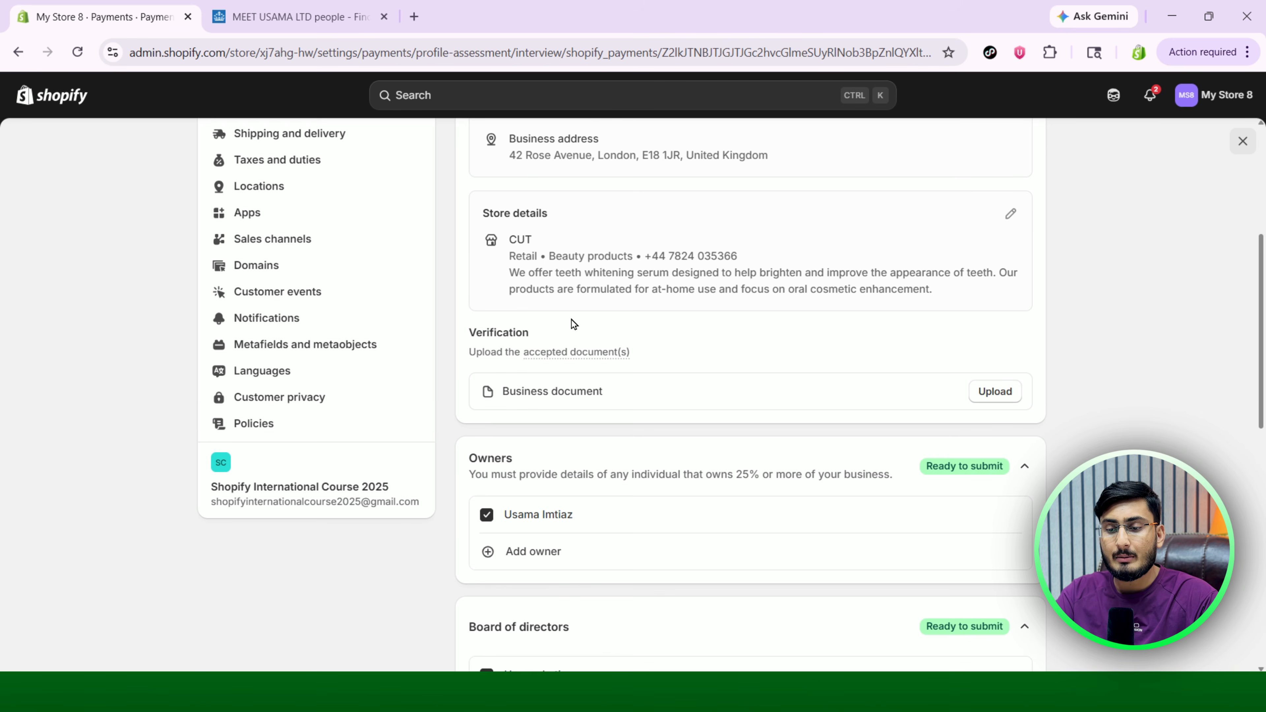
pyautogui.scroll(-2, 572, 323)
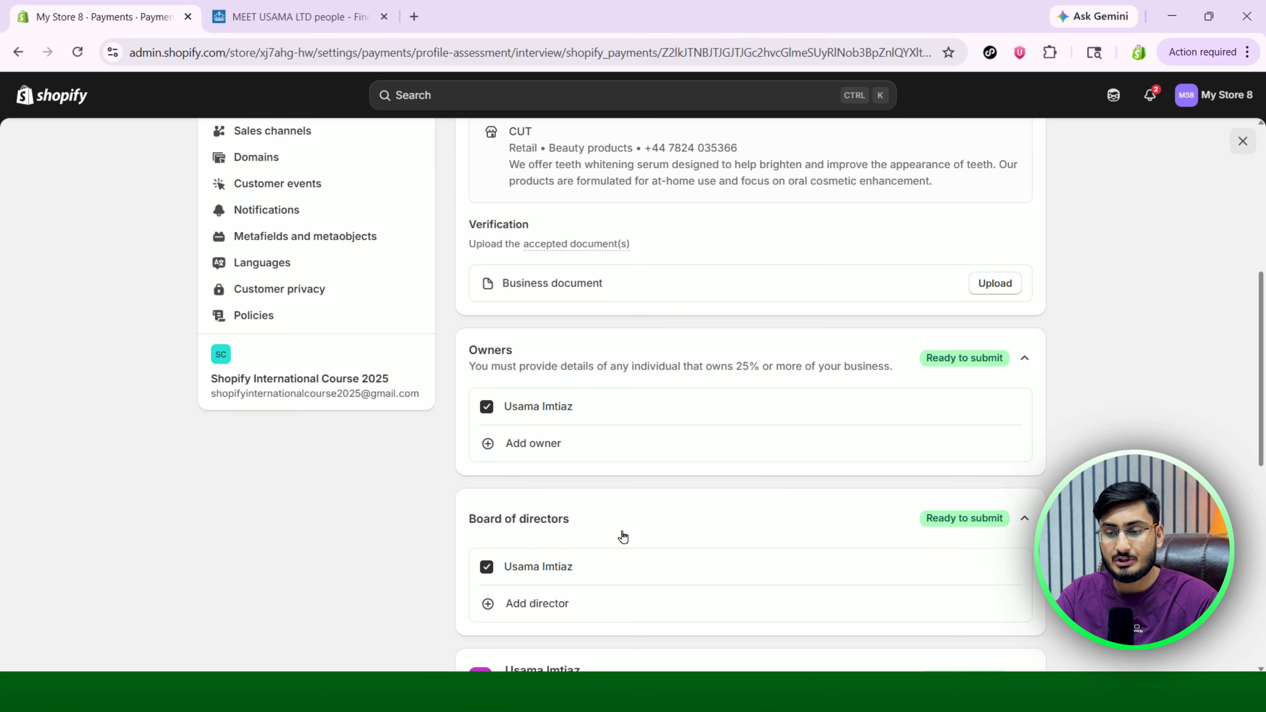
pyautogui.scroll(-7, 622, 537)
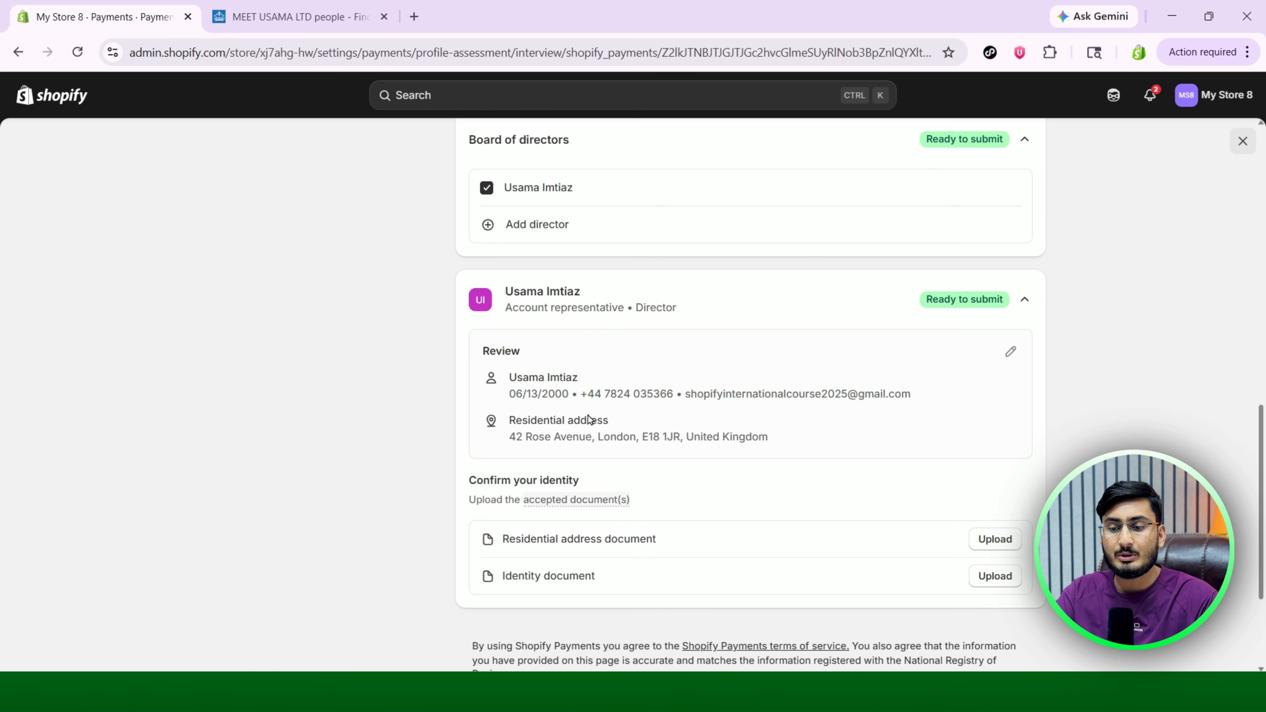
pyautogui.scroll(-3, 624, 330)
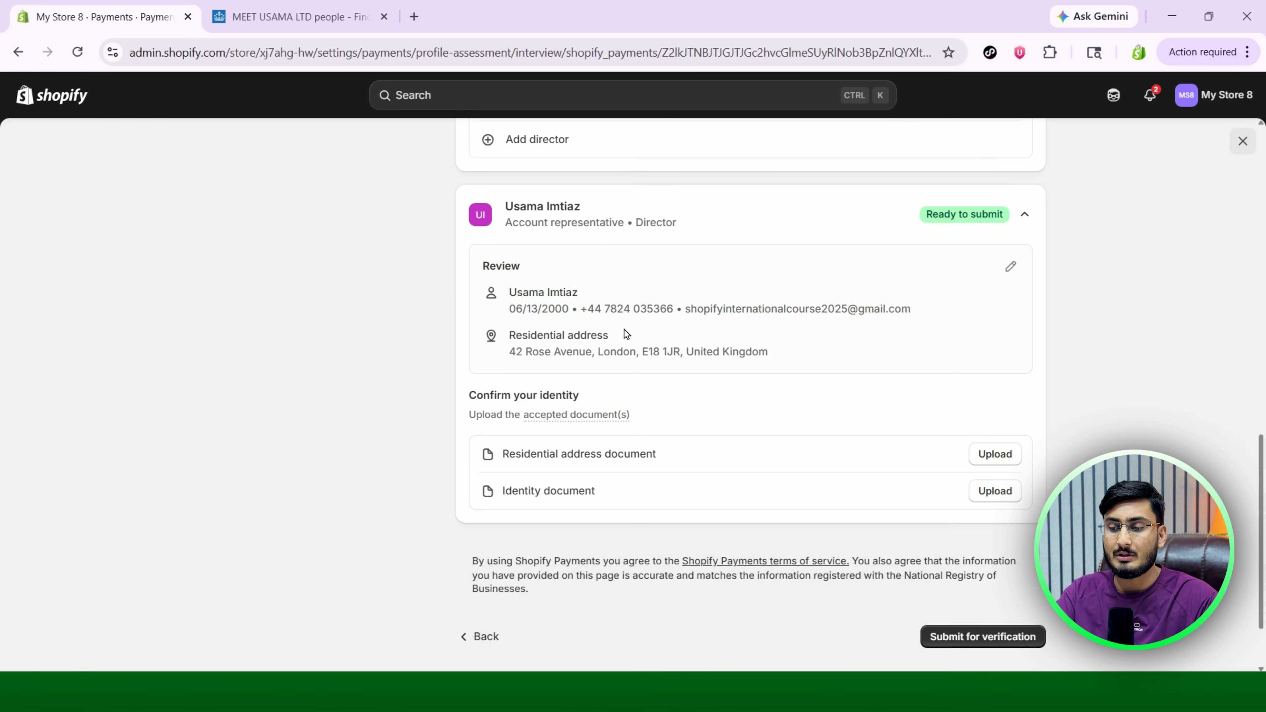
pyautogui.scroll(-1, 624, 330)
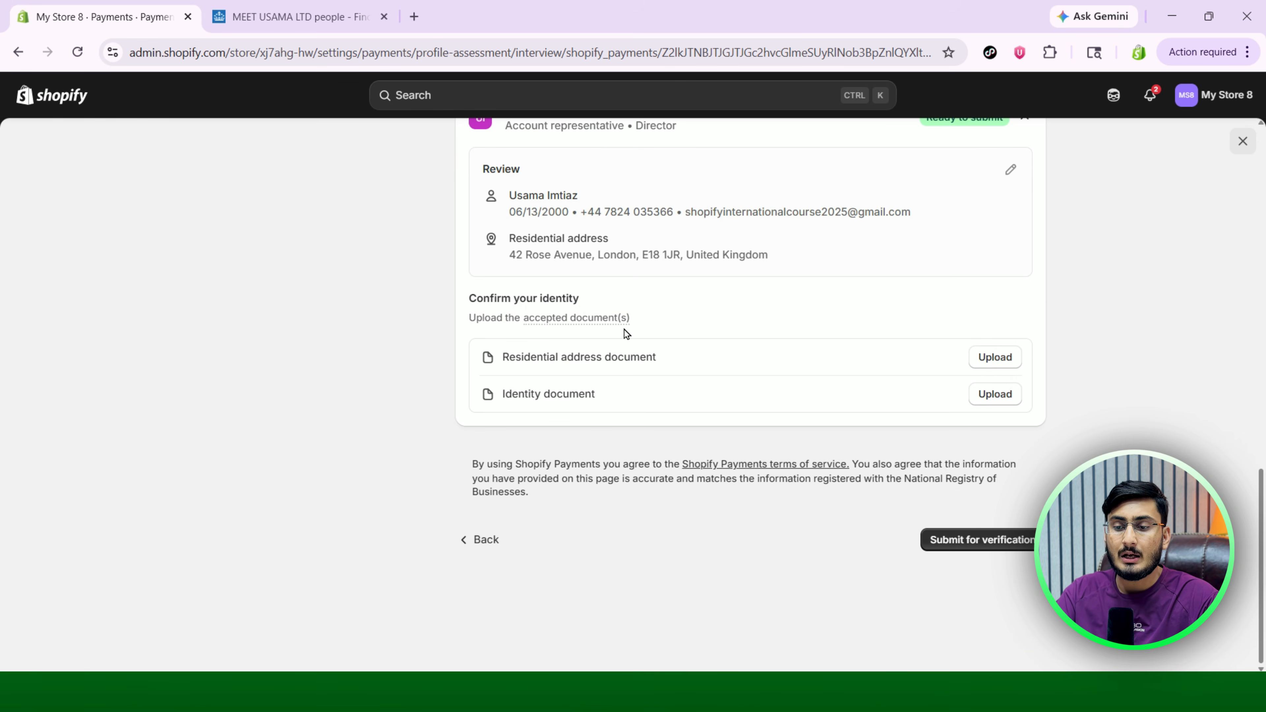
pyautogui.moveTo(477, 298); pyautogui.dragTo(587, 300)
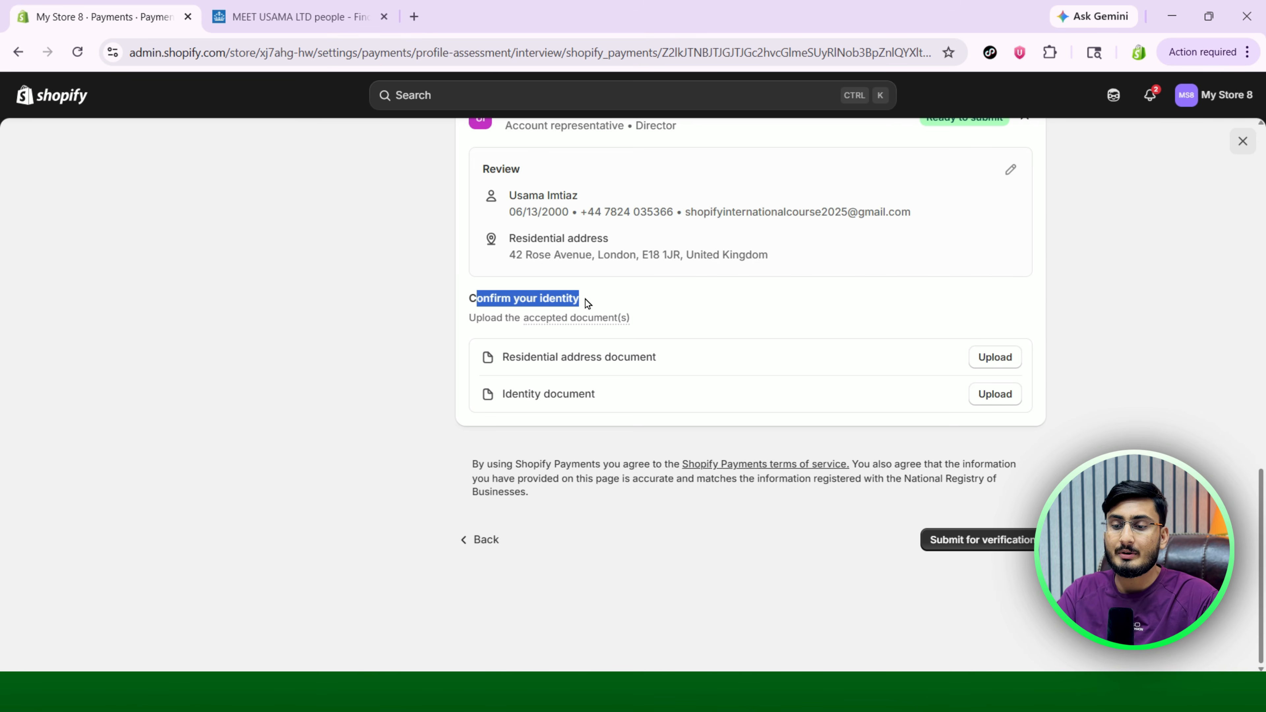
pyautogui.click(698, 302)
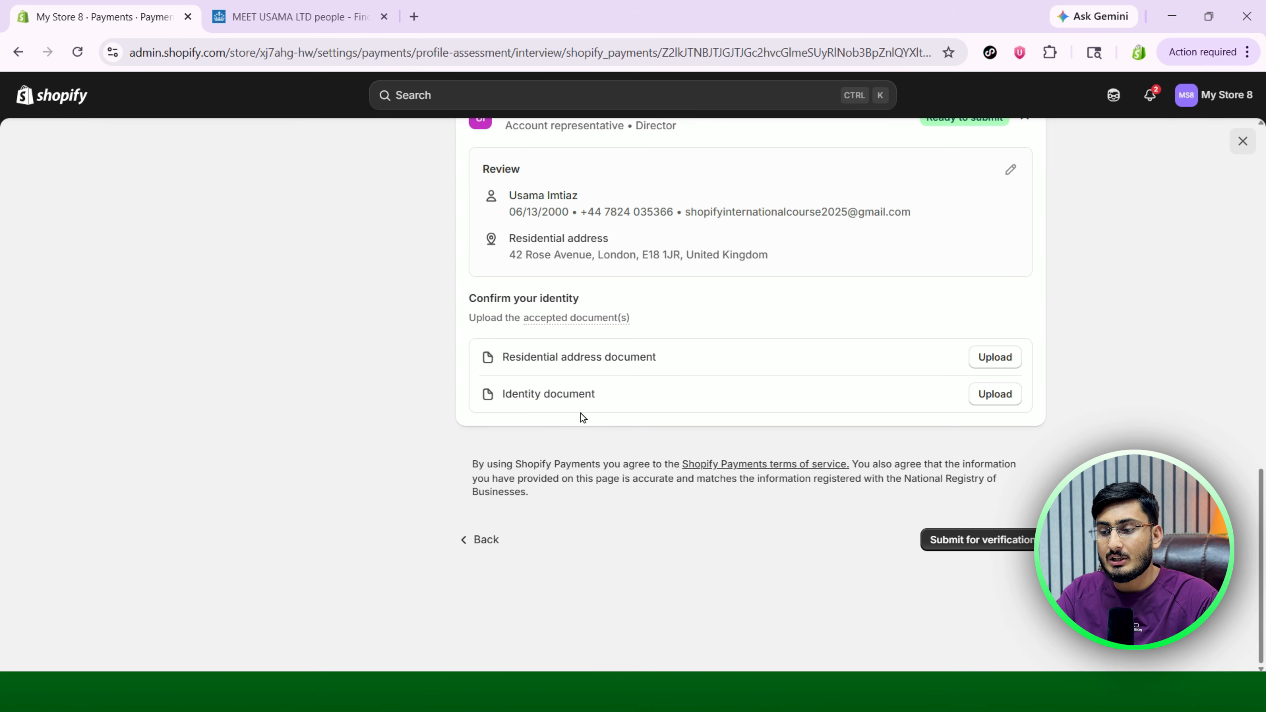
# Upload a passport photo as the representative's identity document, with Passport as the type.
pyautogui.click(995, 399)
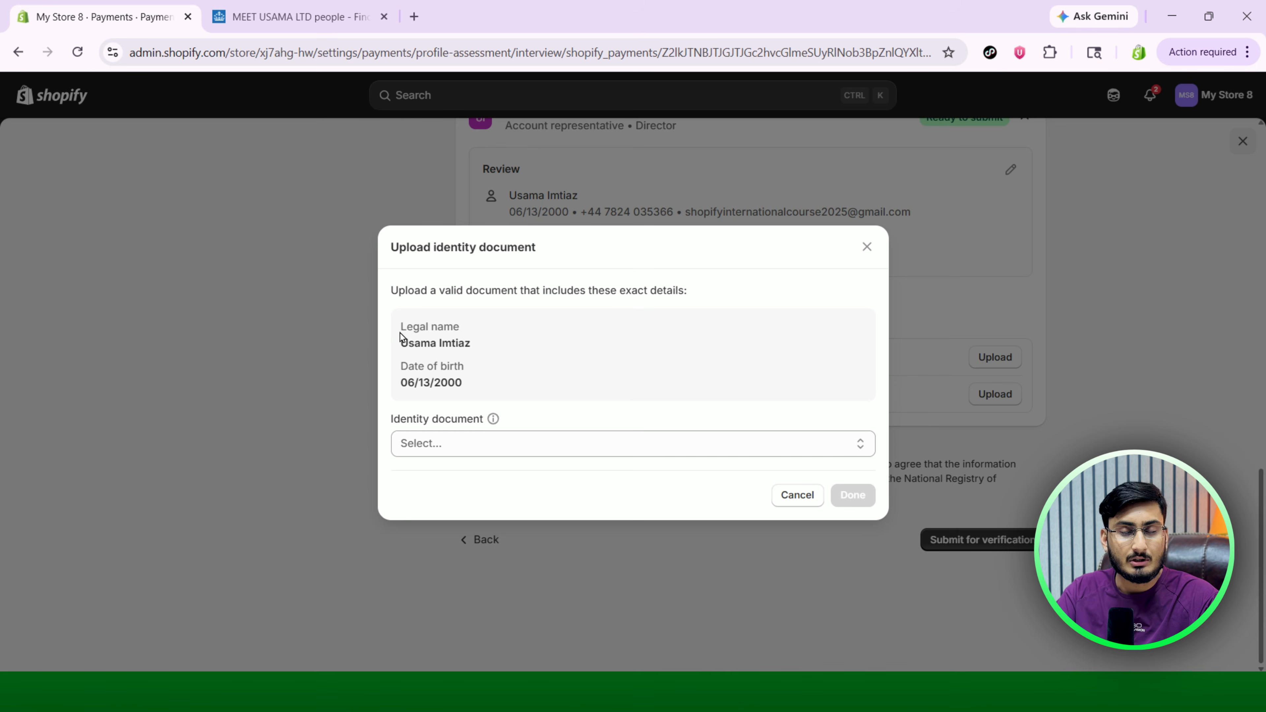
pyautogui.moveTo(406, 330); pyautogui.dragTo(470, 331)
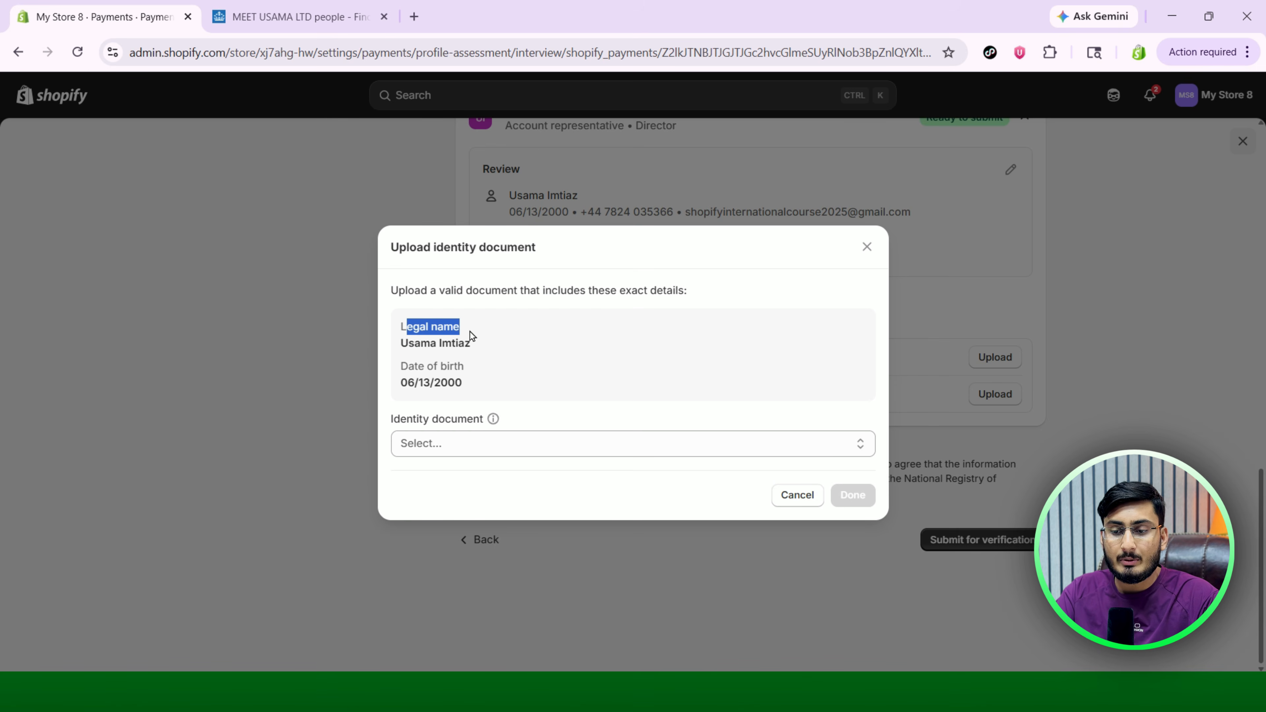
pyautogui.moveTo(408, 366); pyautogui.dragTo(458, 366)
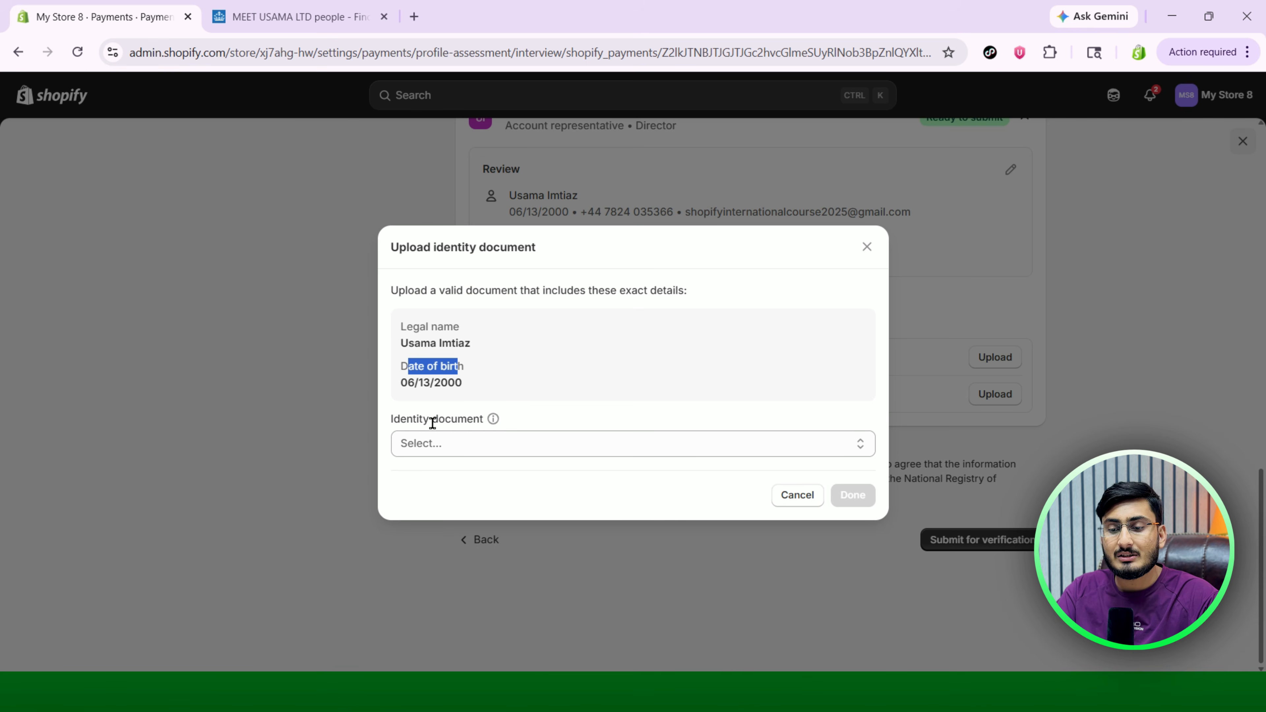
pyautogui.moveTo(439, 419); pyautogui.dragTo(458, 423)
pyautogui.click(498, 444)
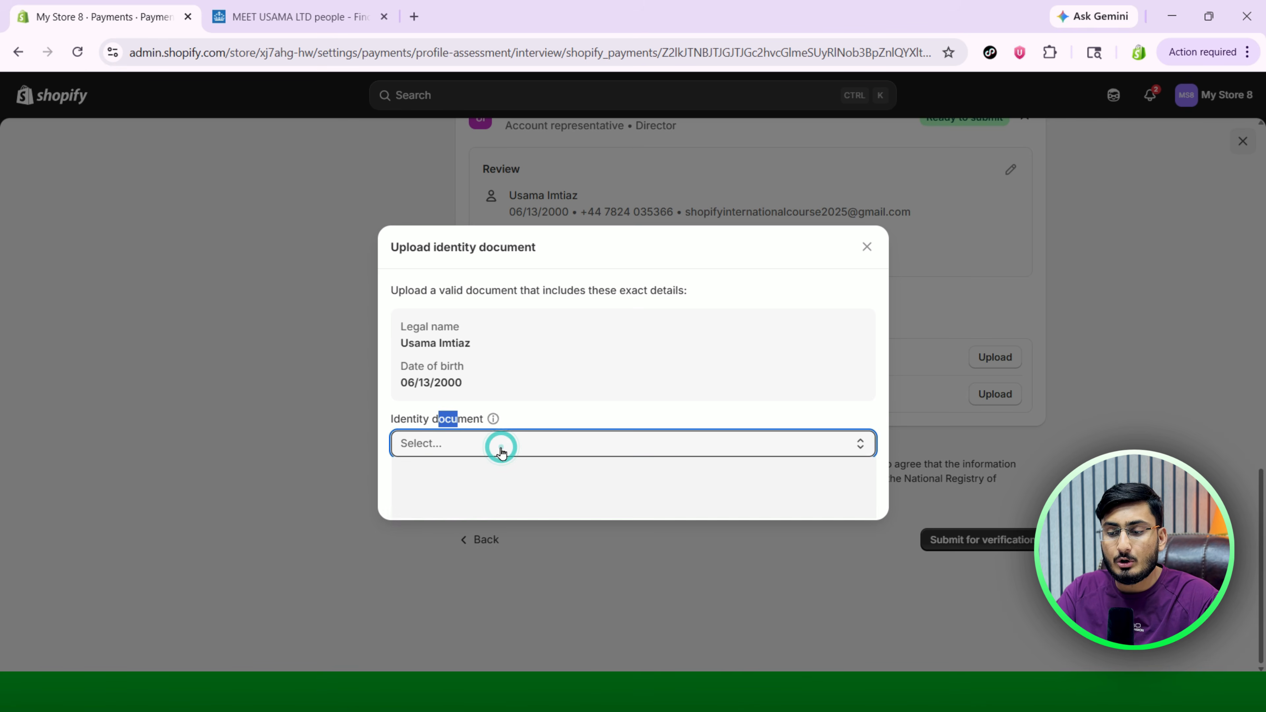
pyautogui.click(681, 381)
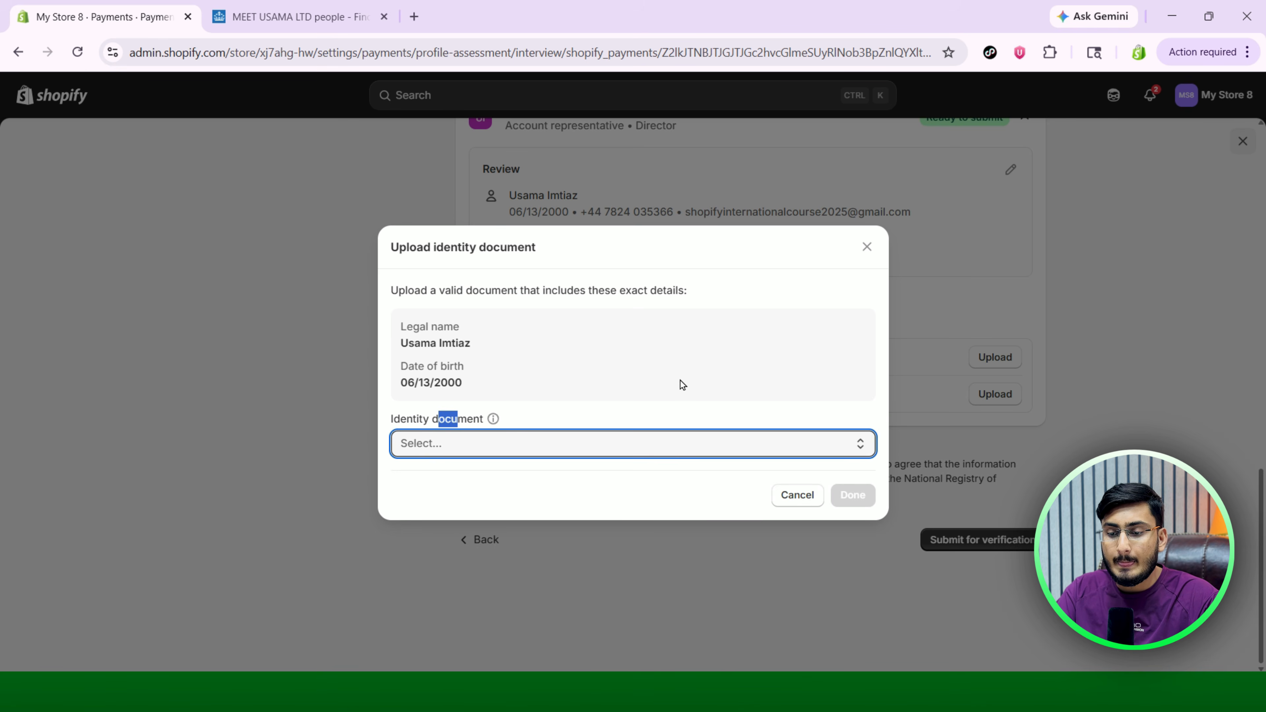
pyautogui.click(698, 443)
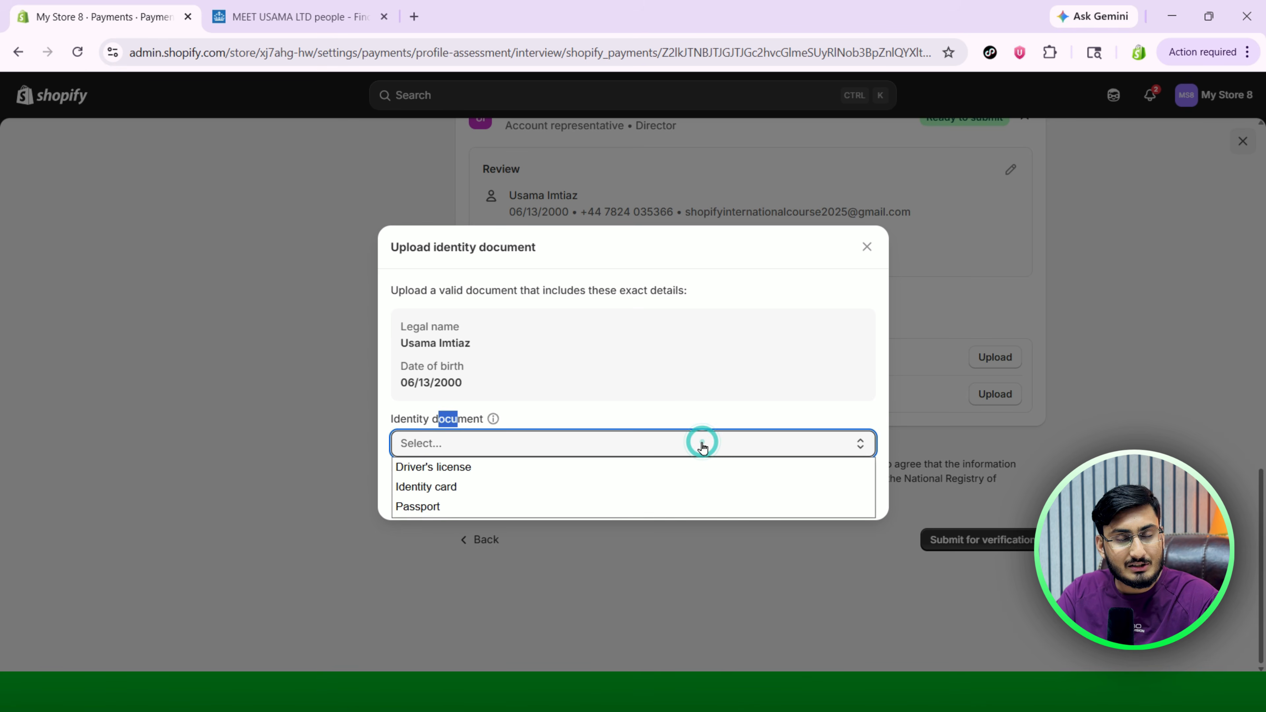
pyautogui.click(470, 506)
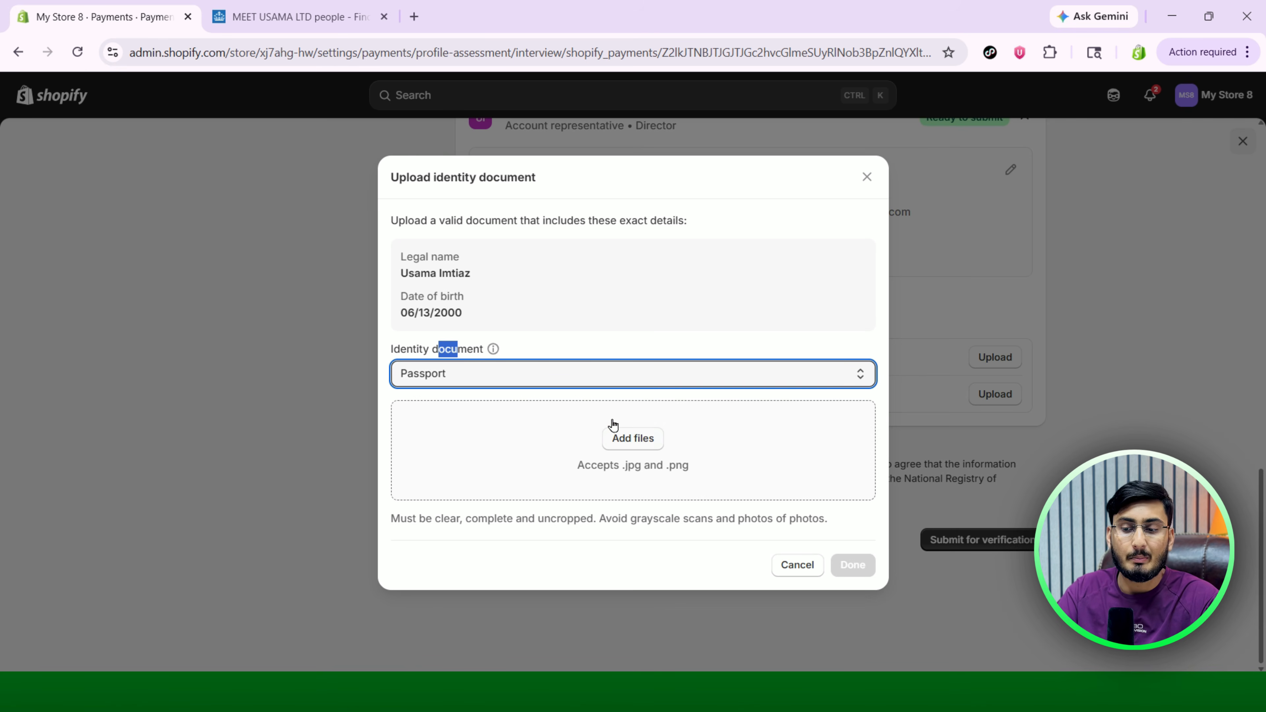
pyautogui.click(633, 439)
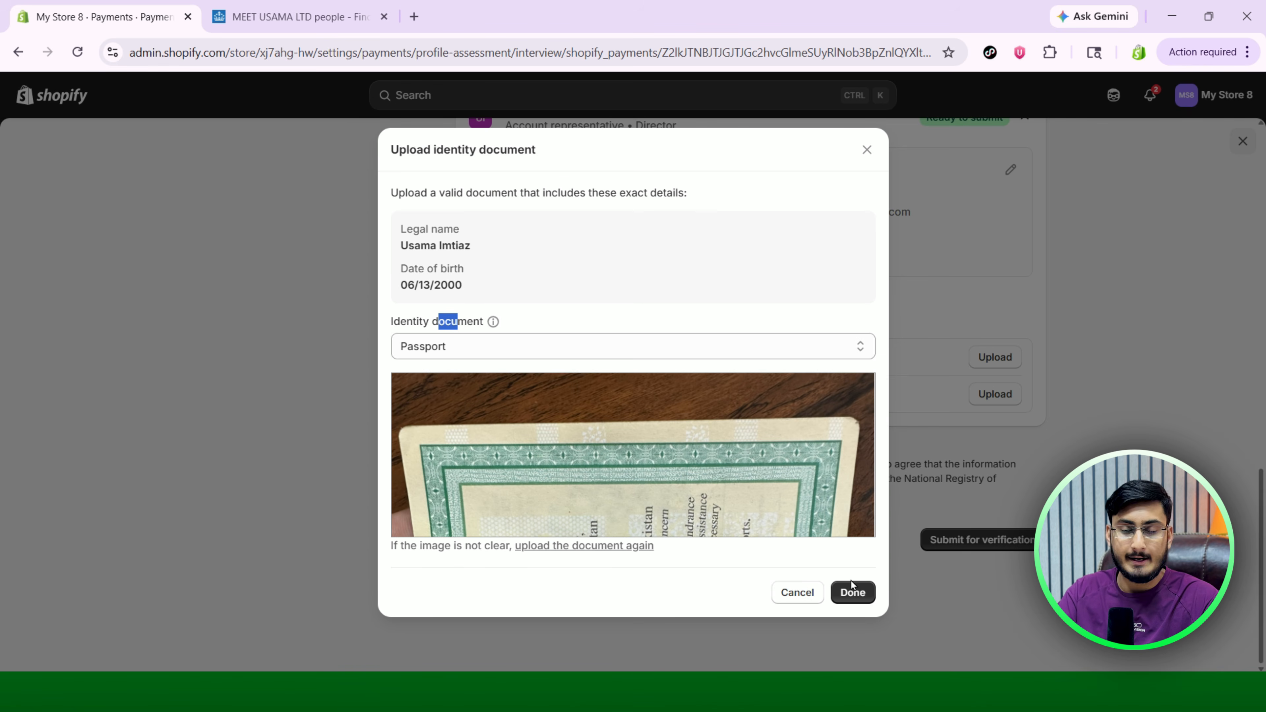
pyautogui.click(857, 598)
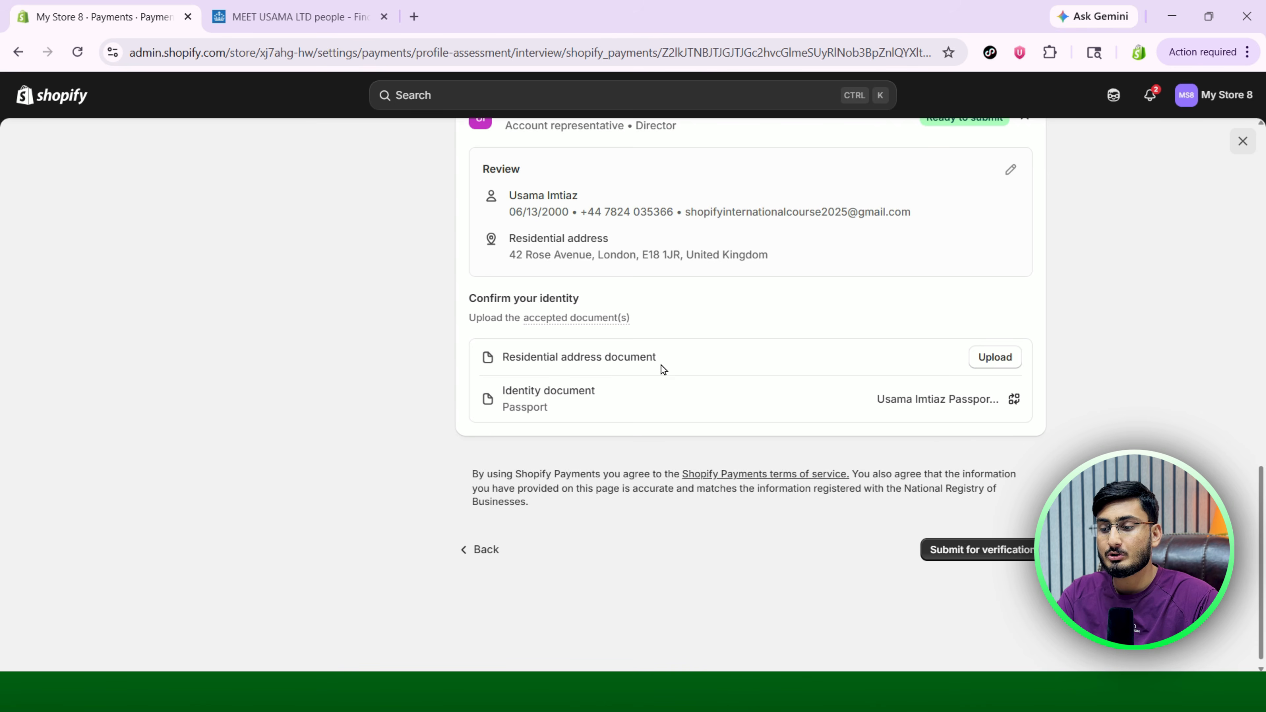
# Upload the bank statement PDF as the representative's residential address document.
pyautogui.click(985, 357)
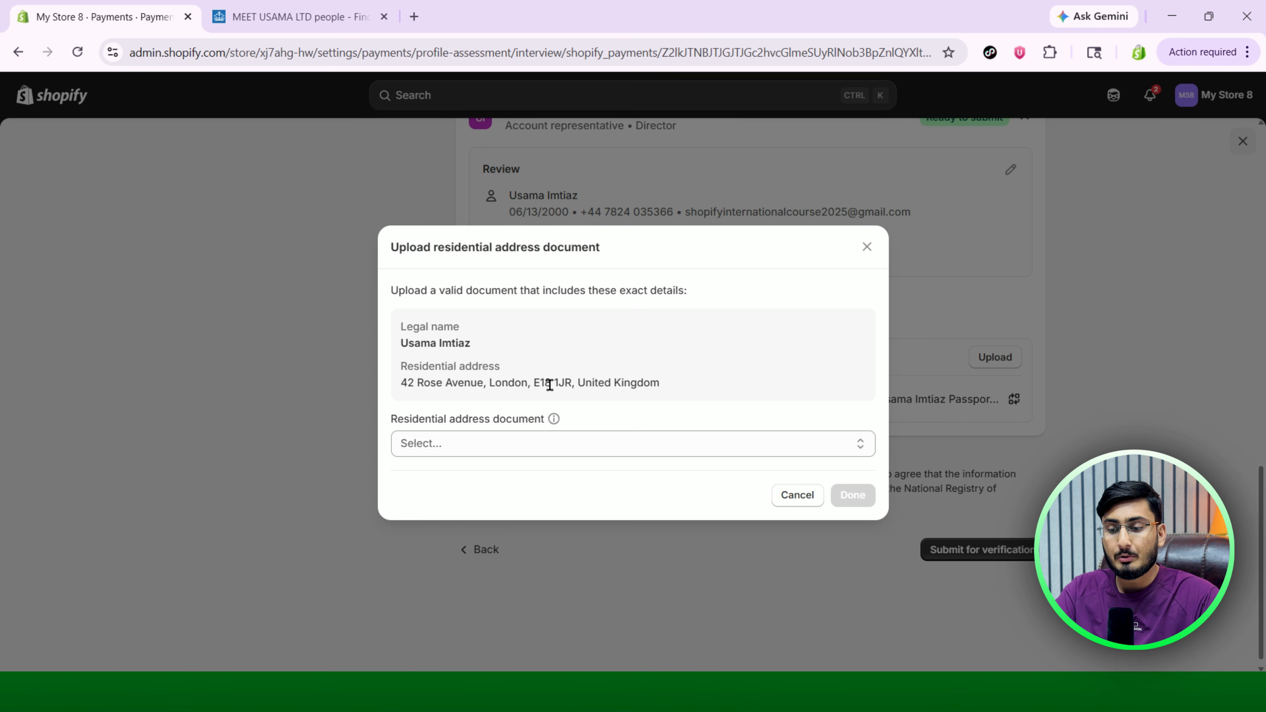
pyautogui.click(609, 446)
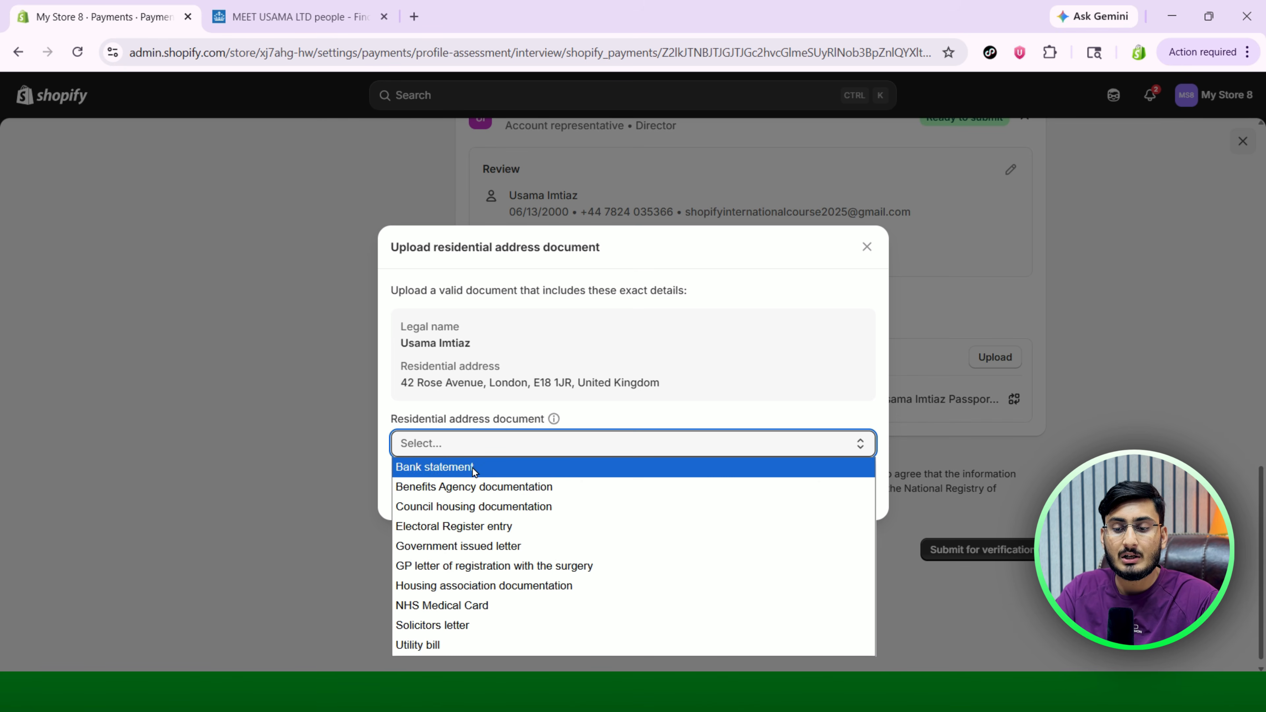
pyautogui.click(482, 467)
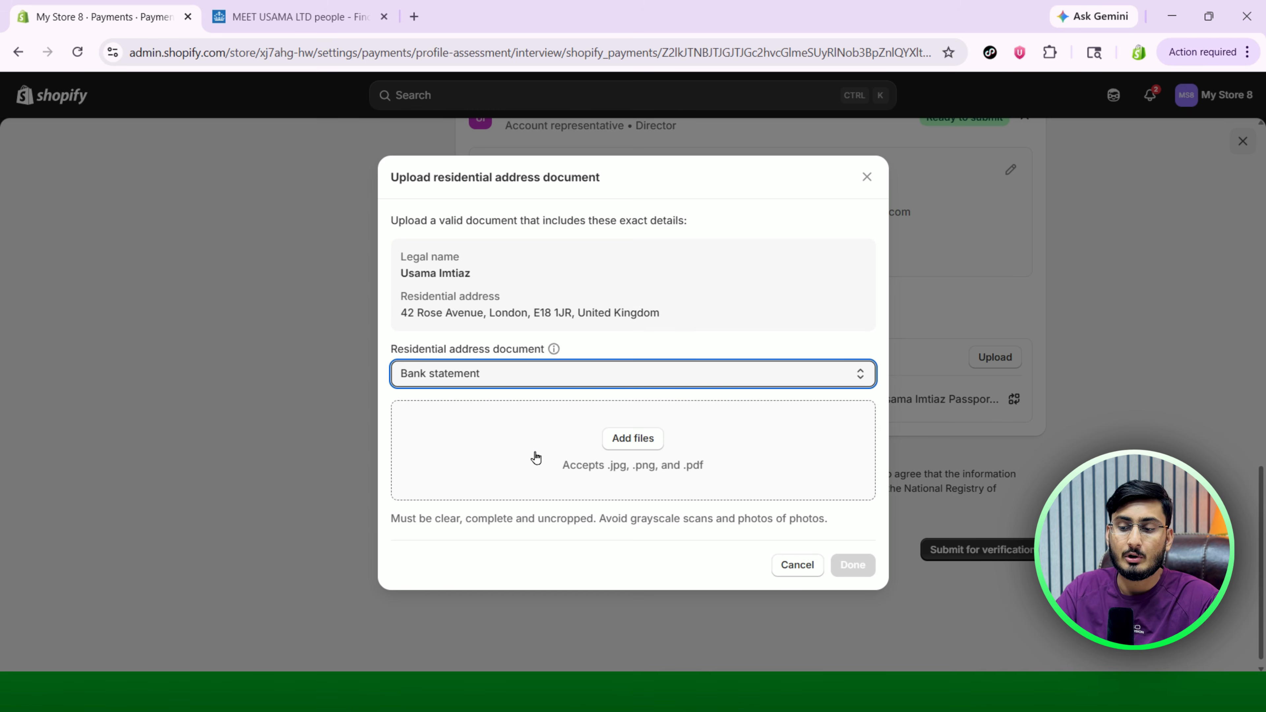
pyautogui.click(633, 439)
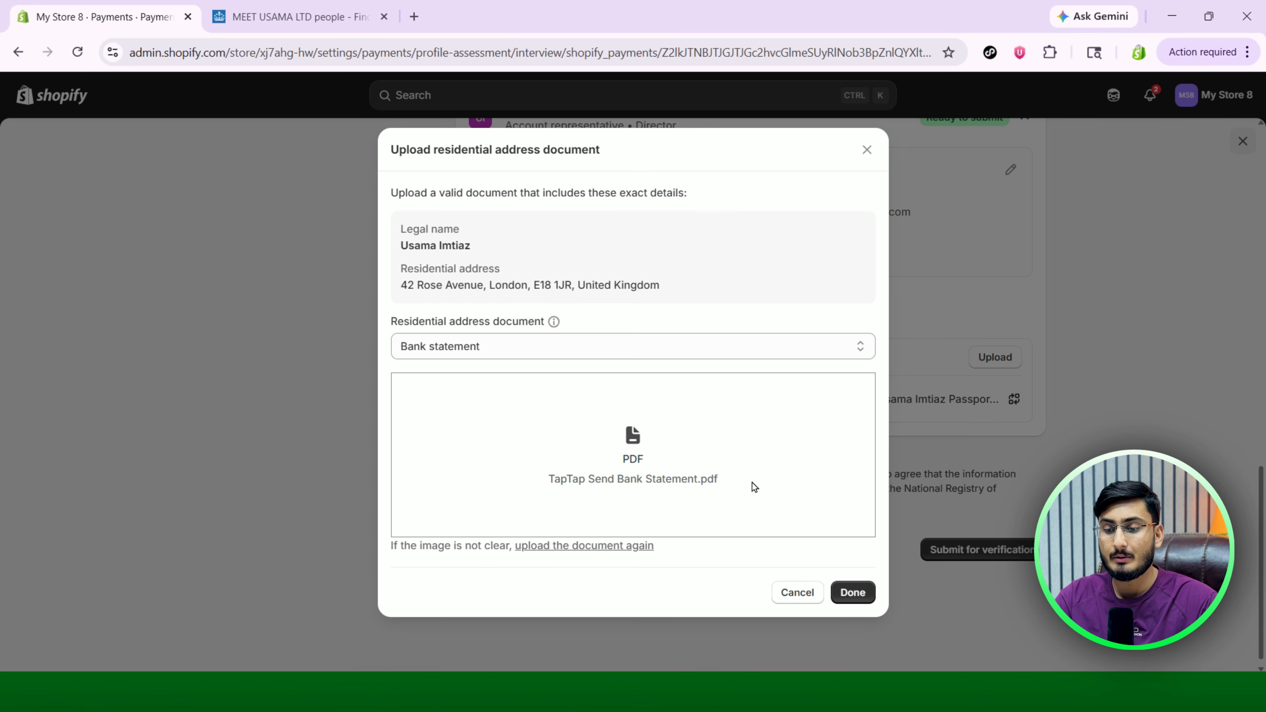
pyautogui.click(853, 594)
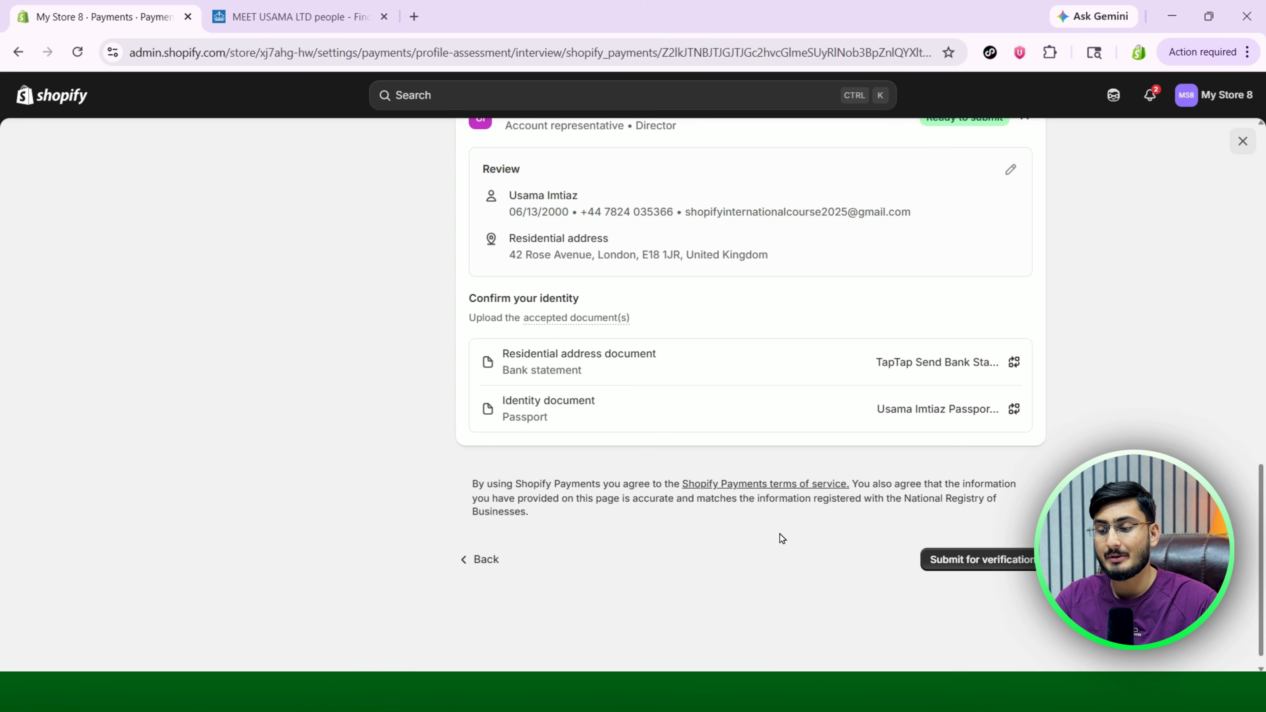
# Submit the verification for review and start adding a GBP payout bank account.
pyautogui.click(992, 565)
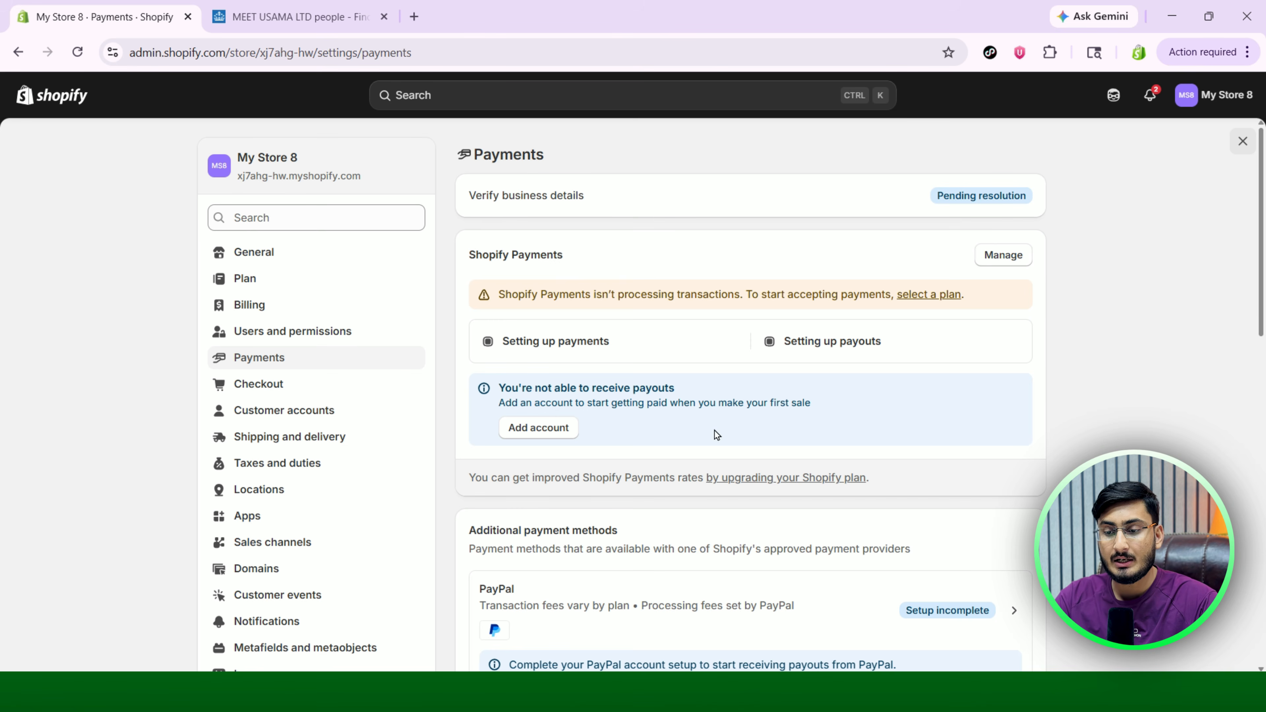
pyautogui.moveTo(509, 391); pyautogui.dragTo(646, 391)
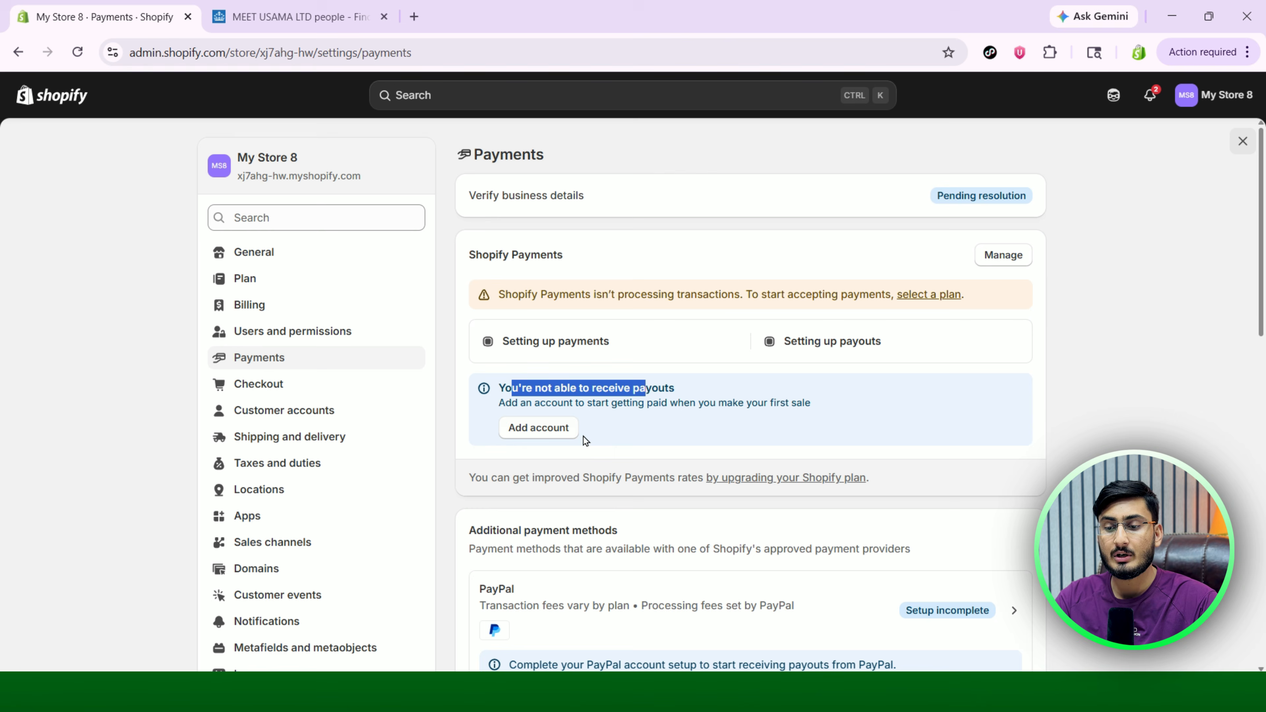
pyautogui.click(543, 429)
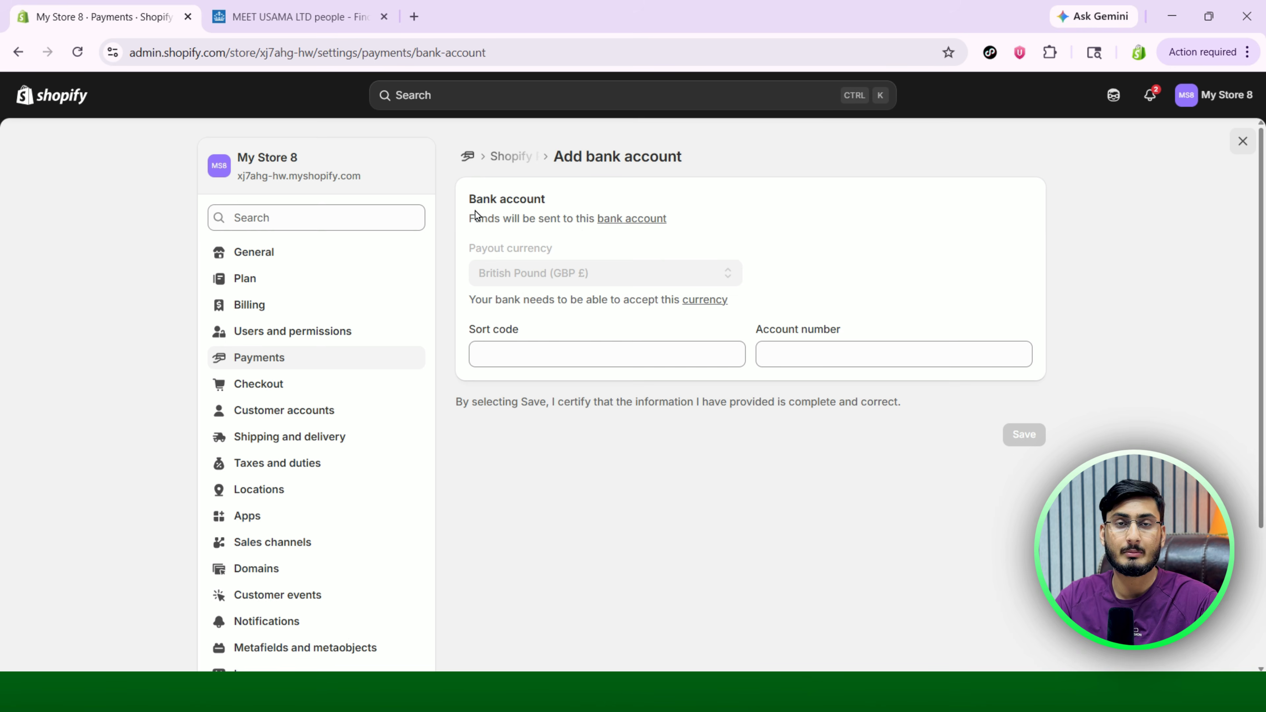
# Point out the Bank account heading on the Add bank account form.
pyautogui.moveTo(470, 198); pyautogui.dragTo(548, 200)
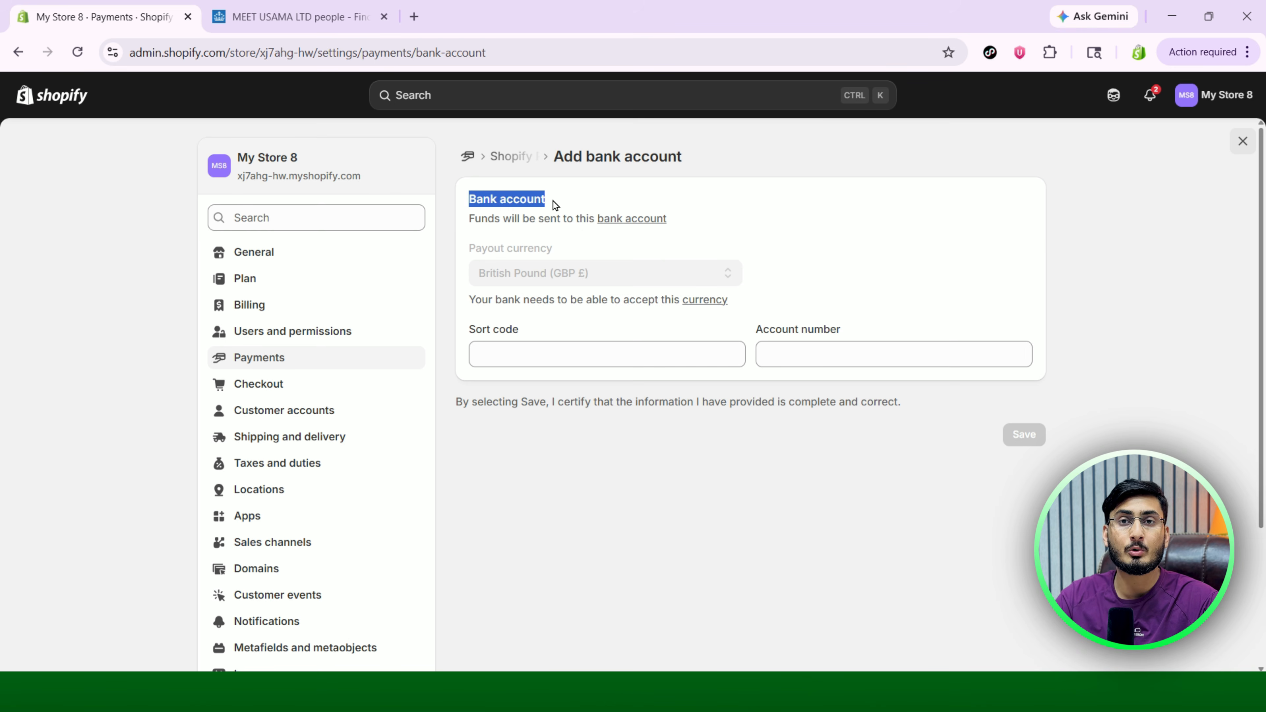
pyautogui.click(534, 201)
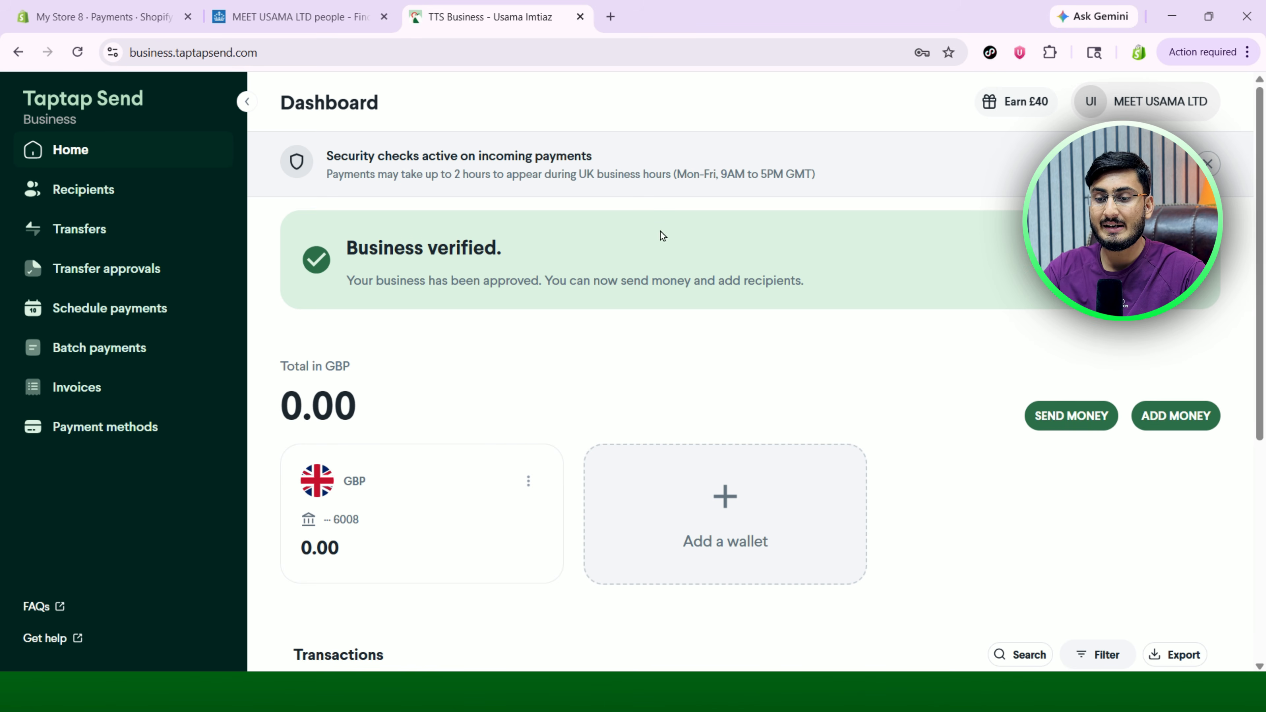
# Check the Taptap Send dashboard's verified status and open the GBP wallet's account details.
pyautogui.moveTo(358, 249); pyautogui.dragTo(483, 252)
pyautogui.click(485, 254)
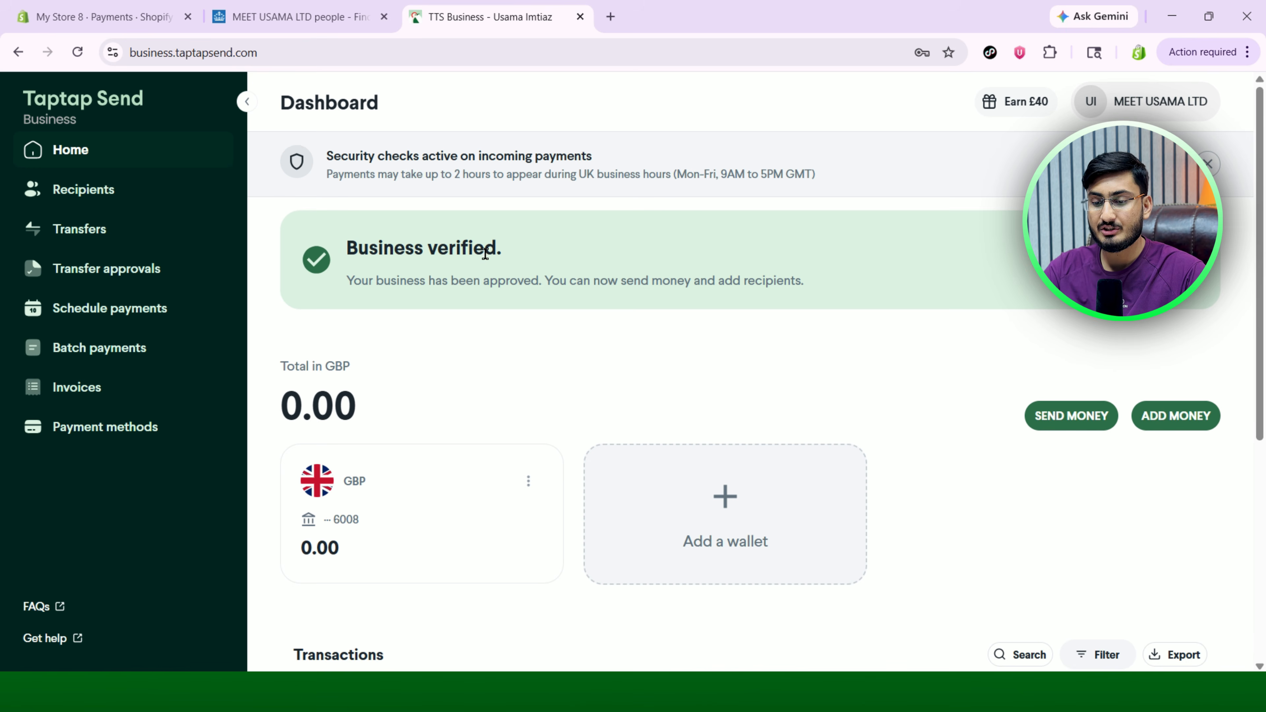
pyautogui.scroll(-4, 557, 422)
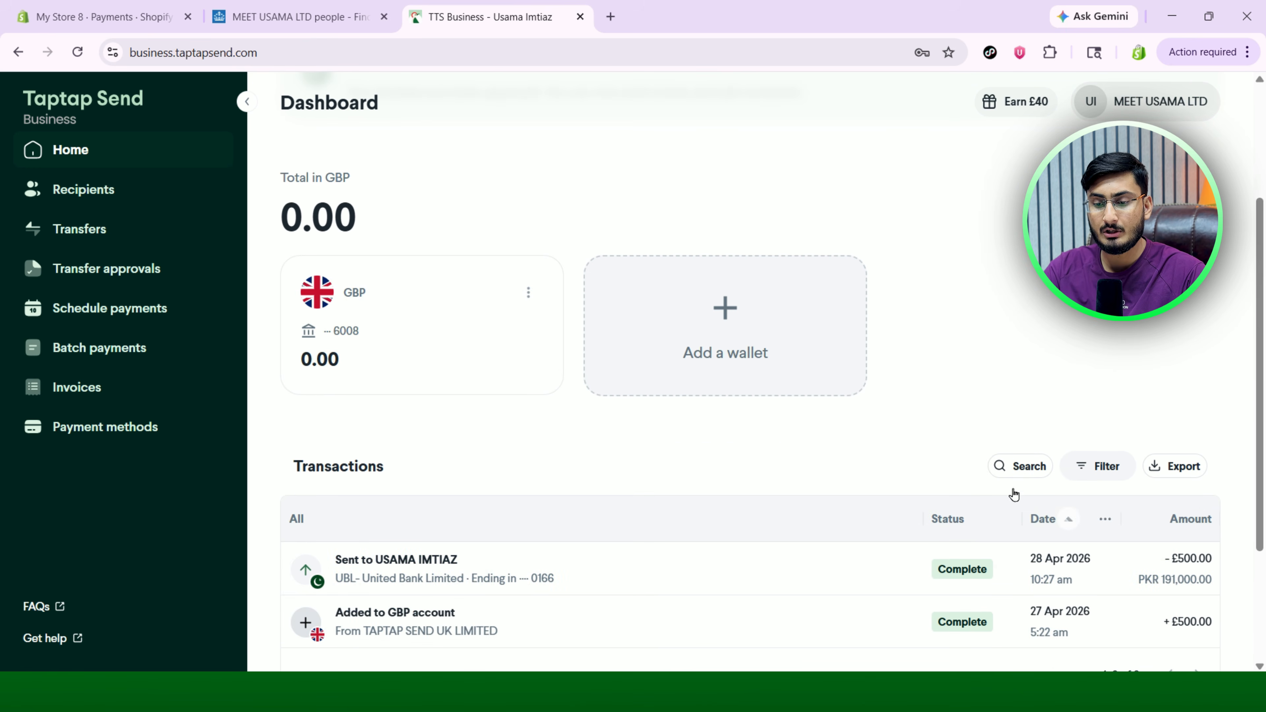
pyautogui.scroll(1, 549, 493)
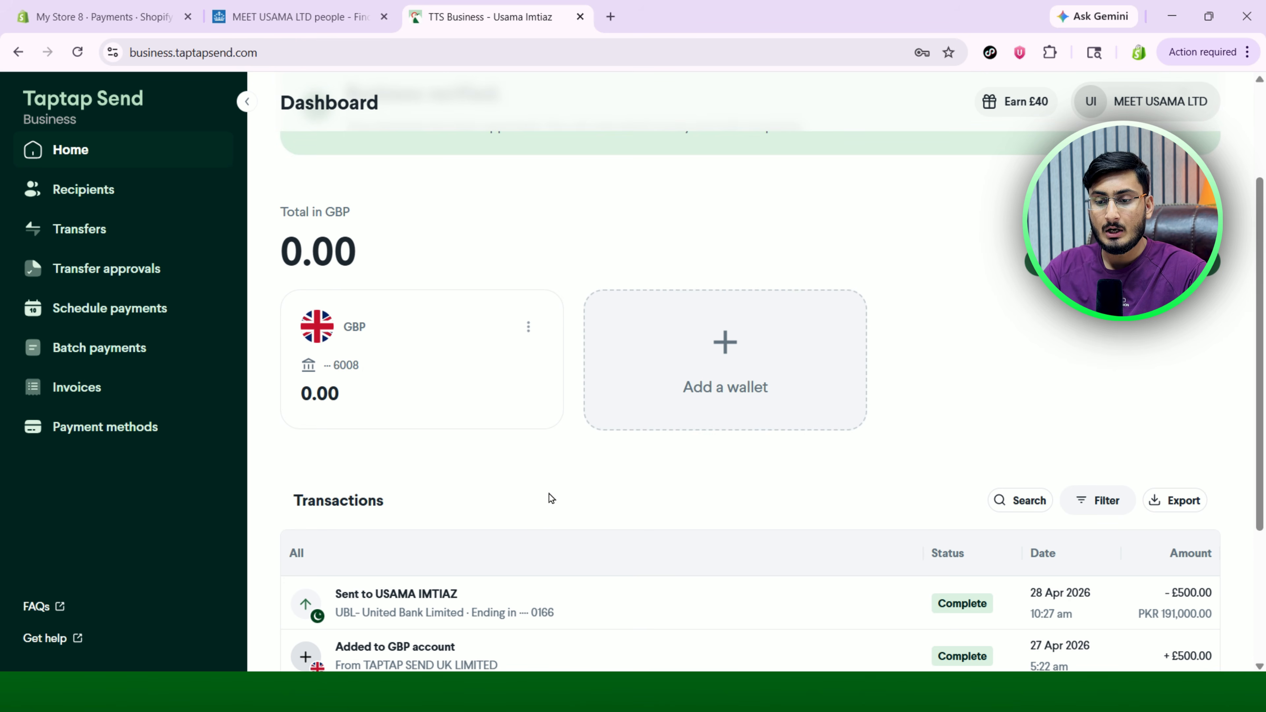
pyautogui.scroll(1, 549, 493)
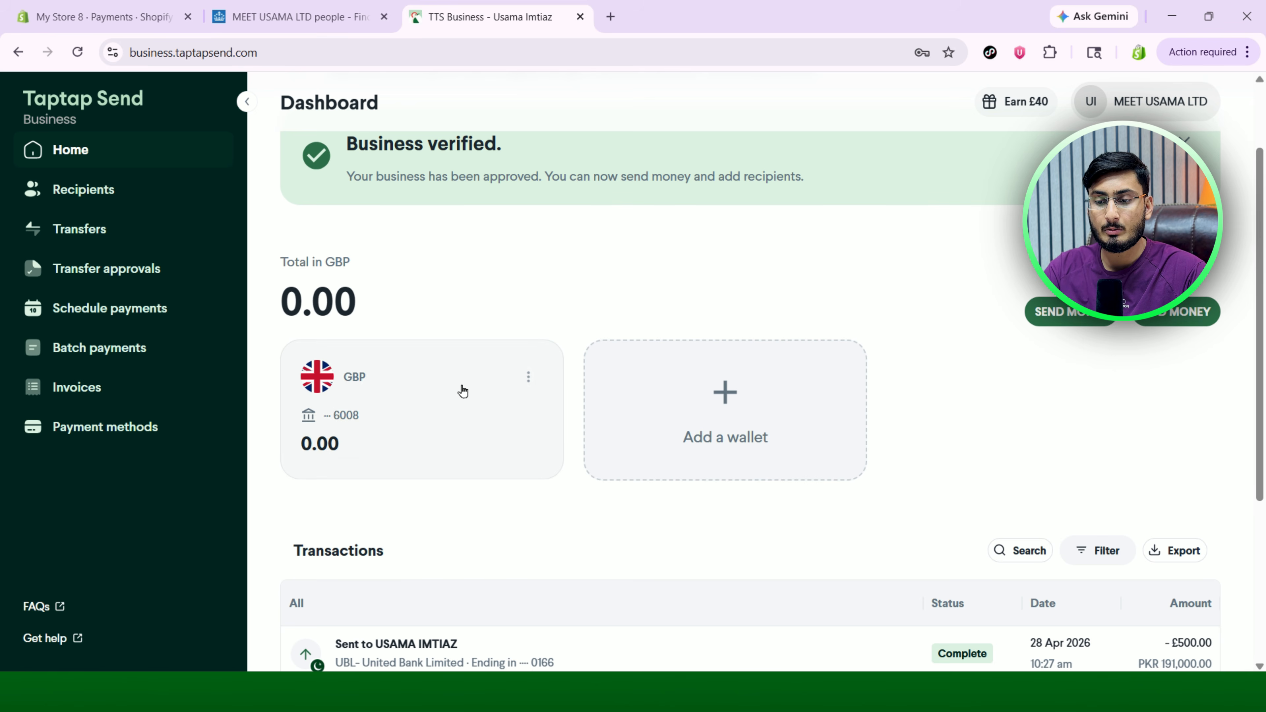
pyautogui.click(414, 414)
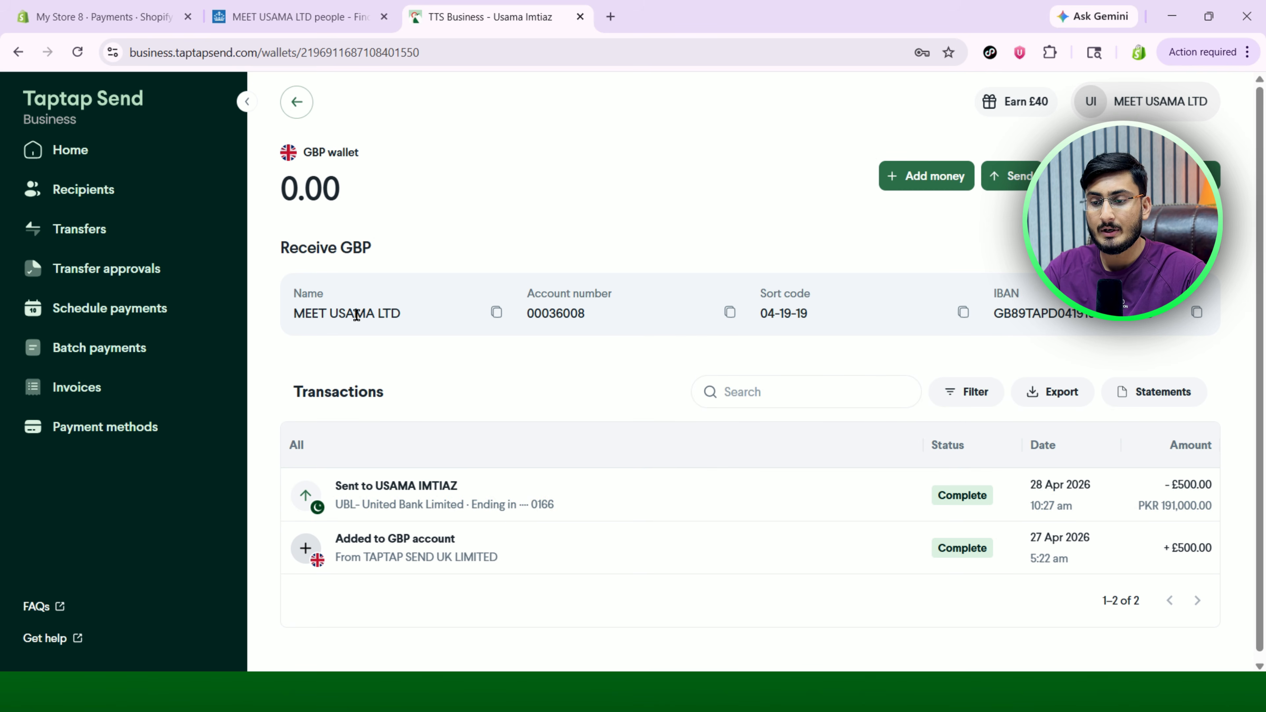
# Copy the GBP wallet's sort code from Taptap Send into Shopify's Sort code field.
pyautogui.click(110, 14)
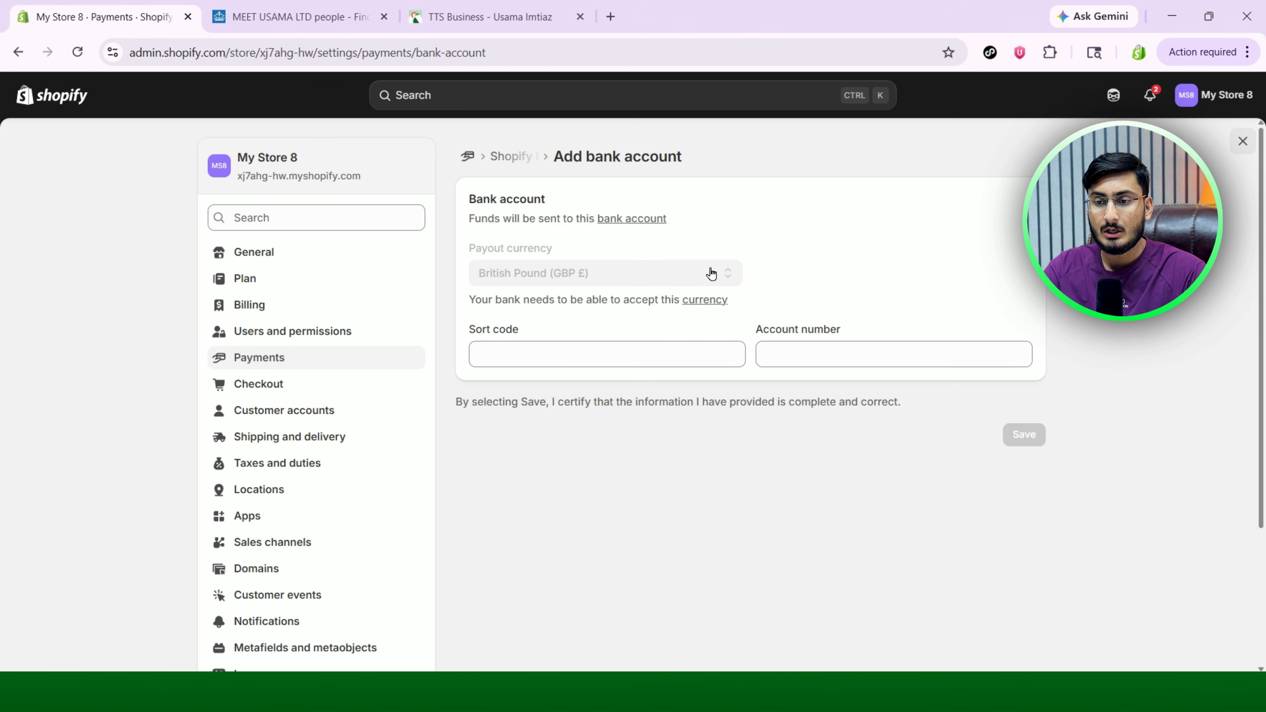
pyautogui.click(489, 11)
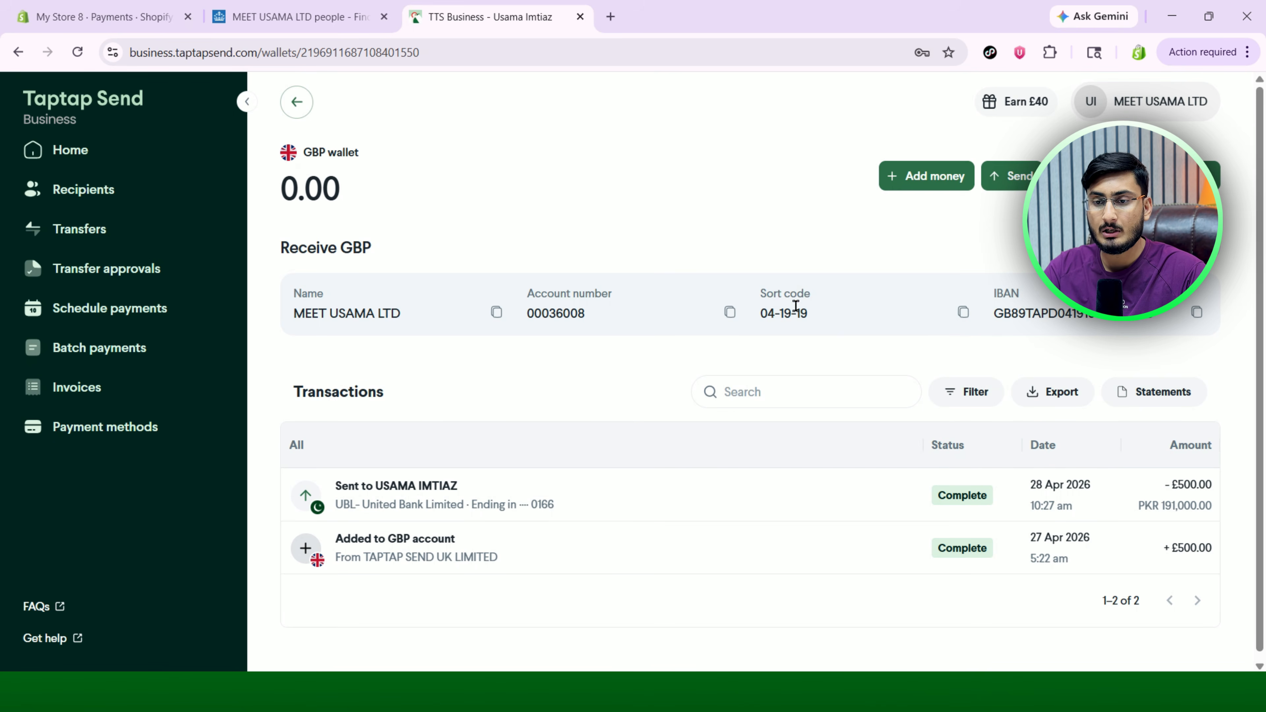
pyautogui.click(963, 312)
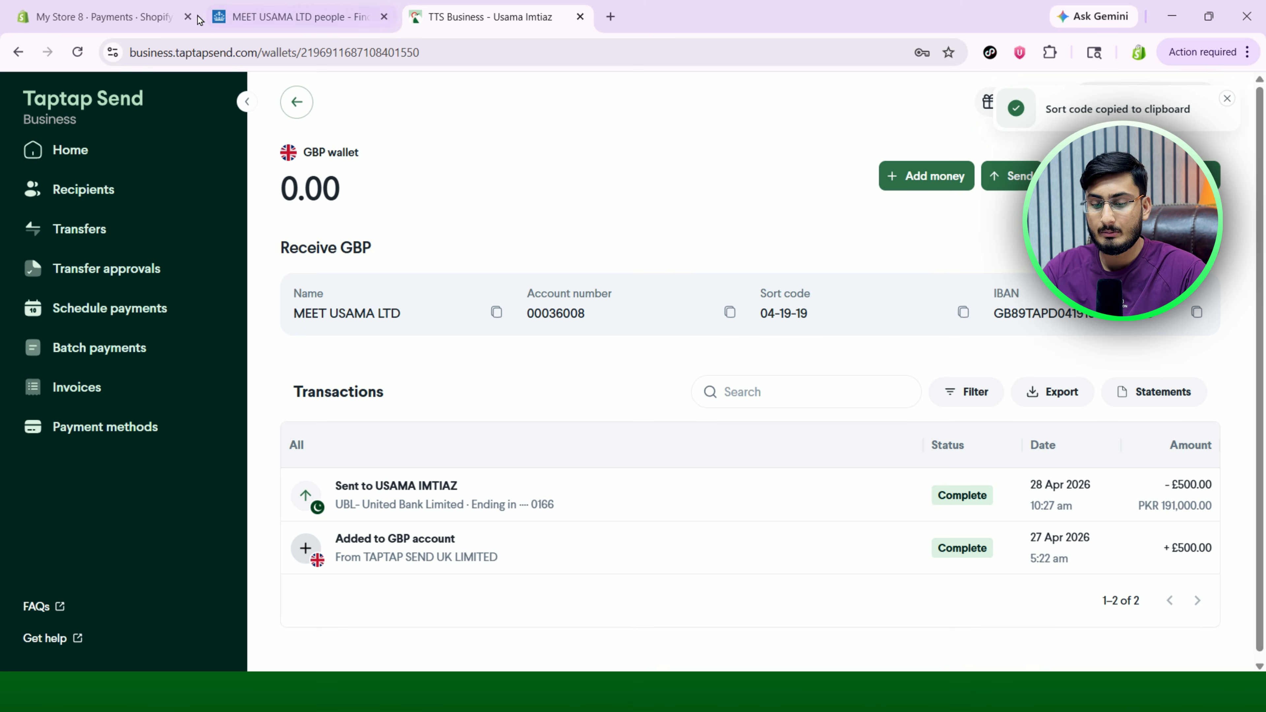
pyautogui.click(99, 17)
pyautogui.click(587, 358)
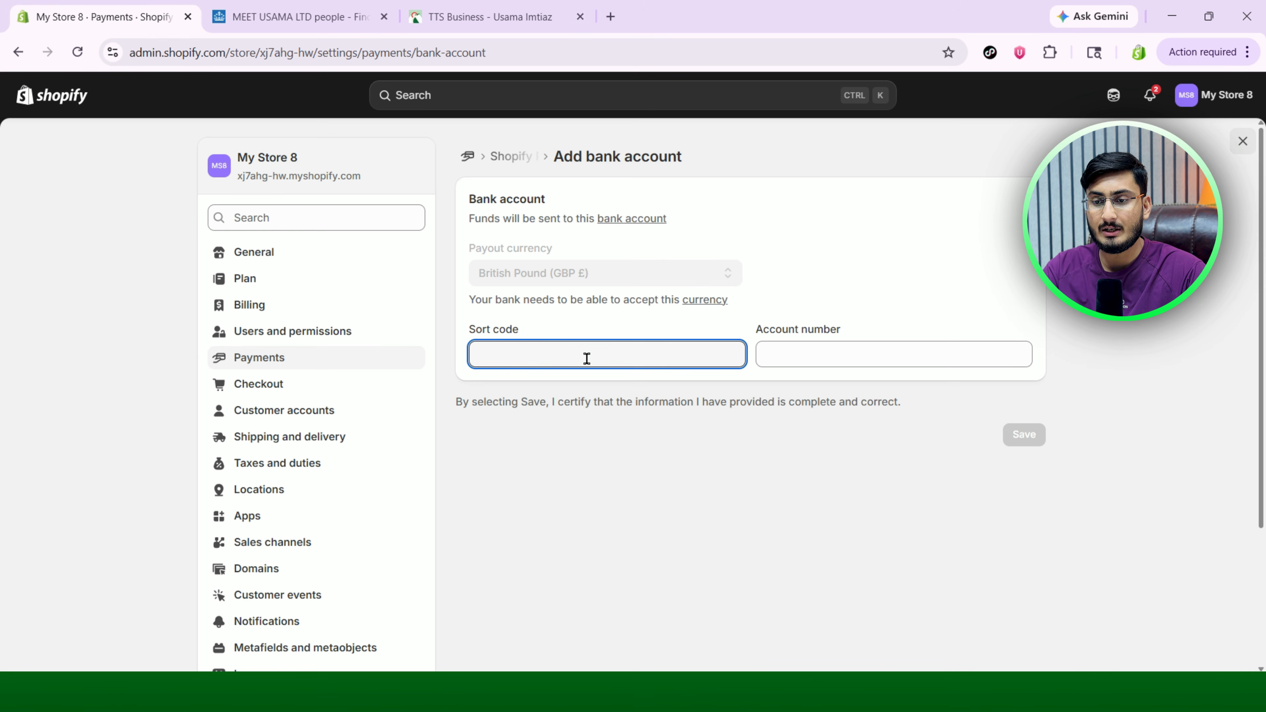
pyautogui.hotkey('ctrl', 'v')
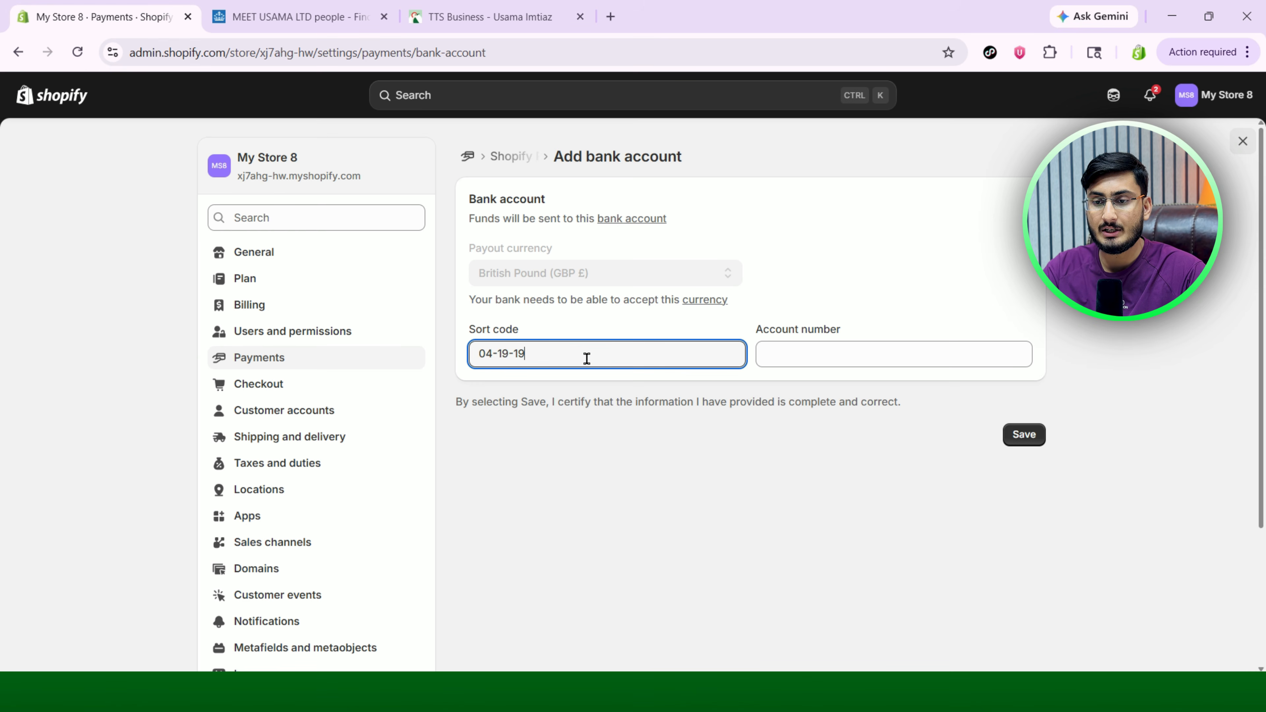
# Copy the wallet's account number into Shopify's Account number field and save the payout account.
pyautogui.click(491, 15)
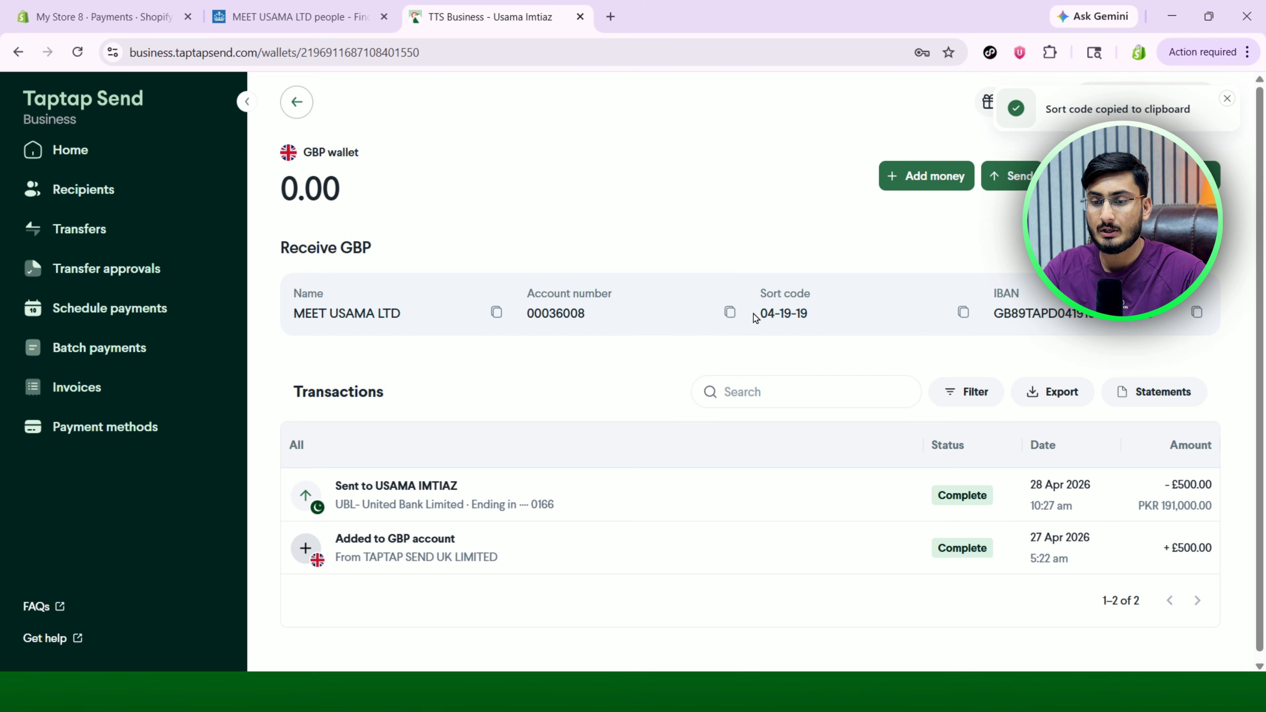
pyautogui.click(729, 313)
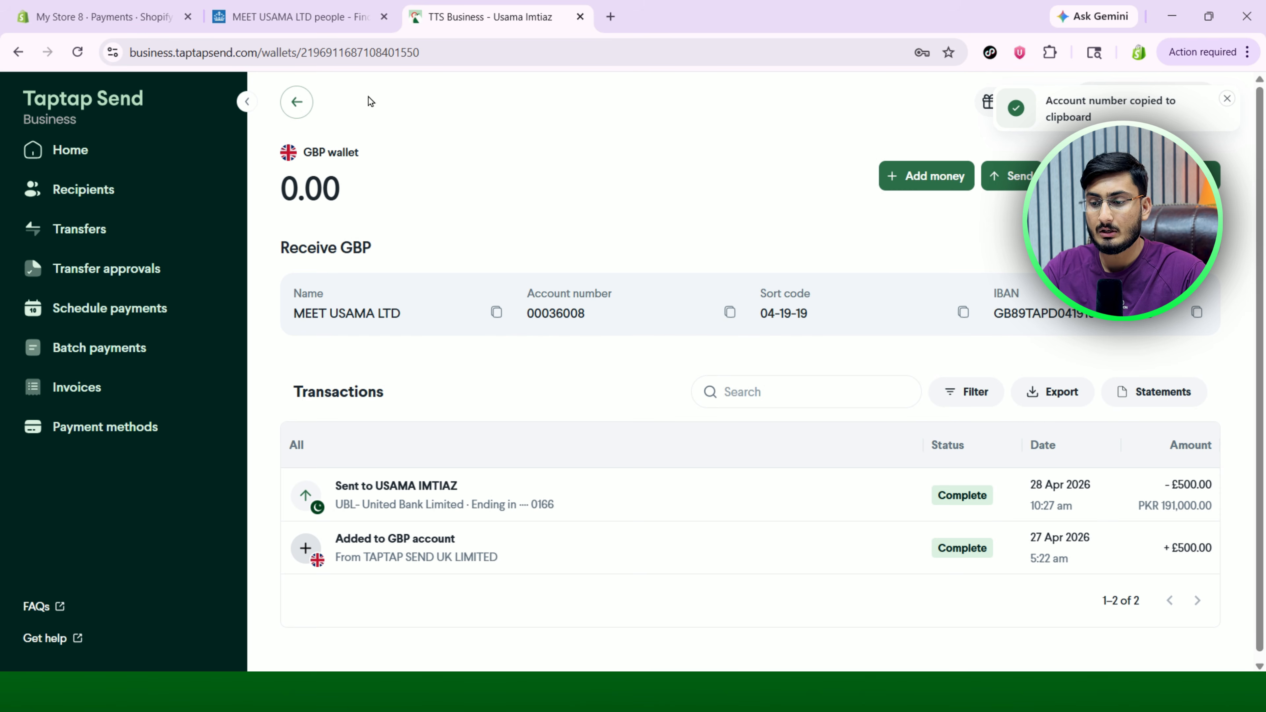
pyautogui.click(103, 14)
pyautogui.click(816, 354)
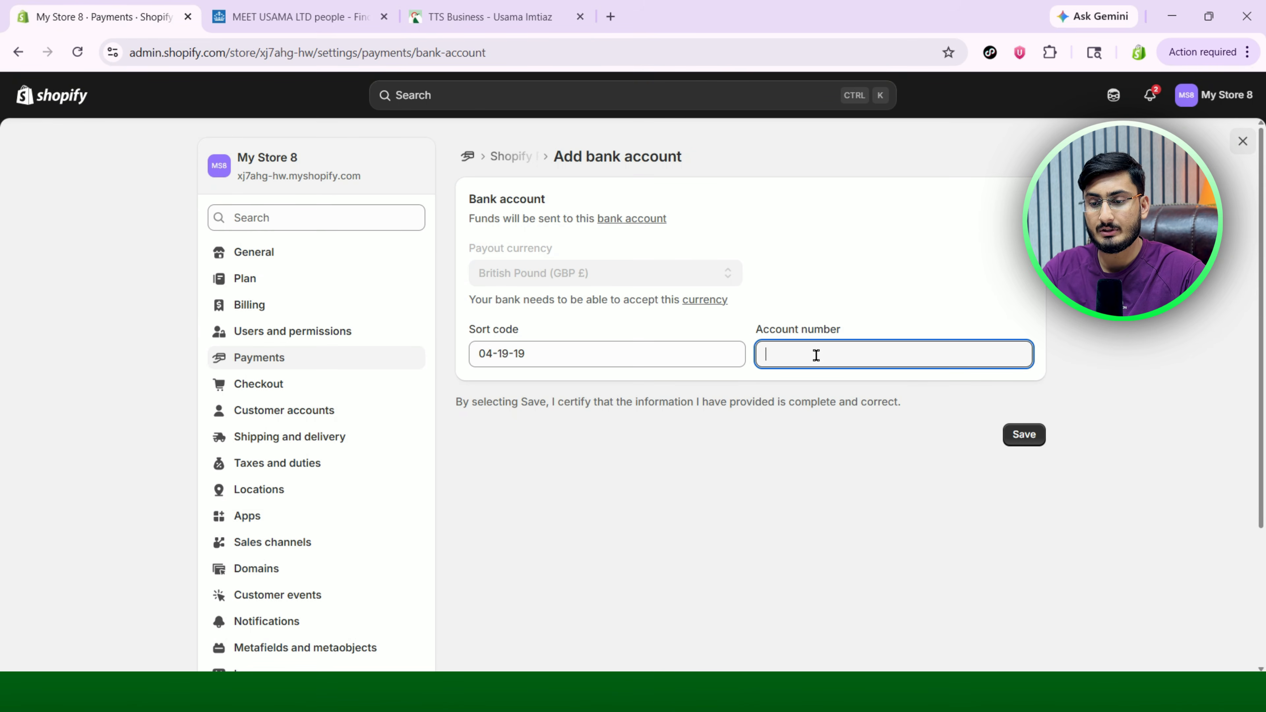
pyautogui.hotkey('ctrl', 'v')
pyautogui.click(658, 498)
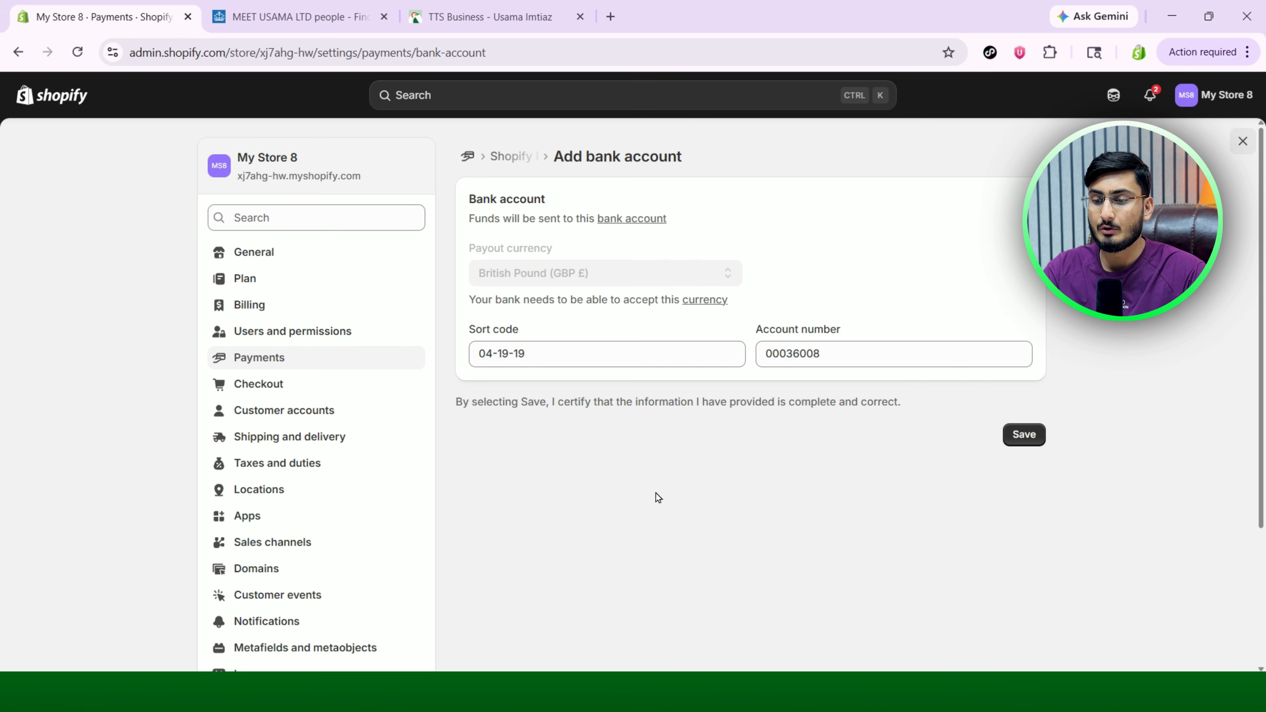
pyautogui.click(1027, 431)
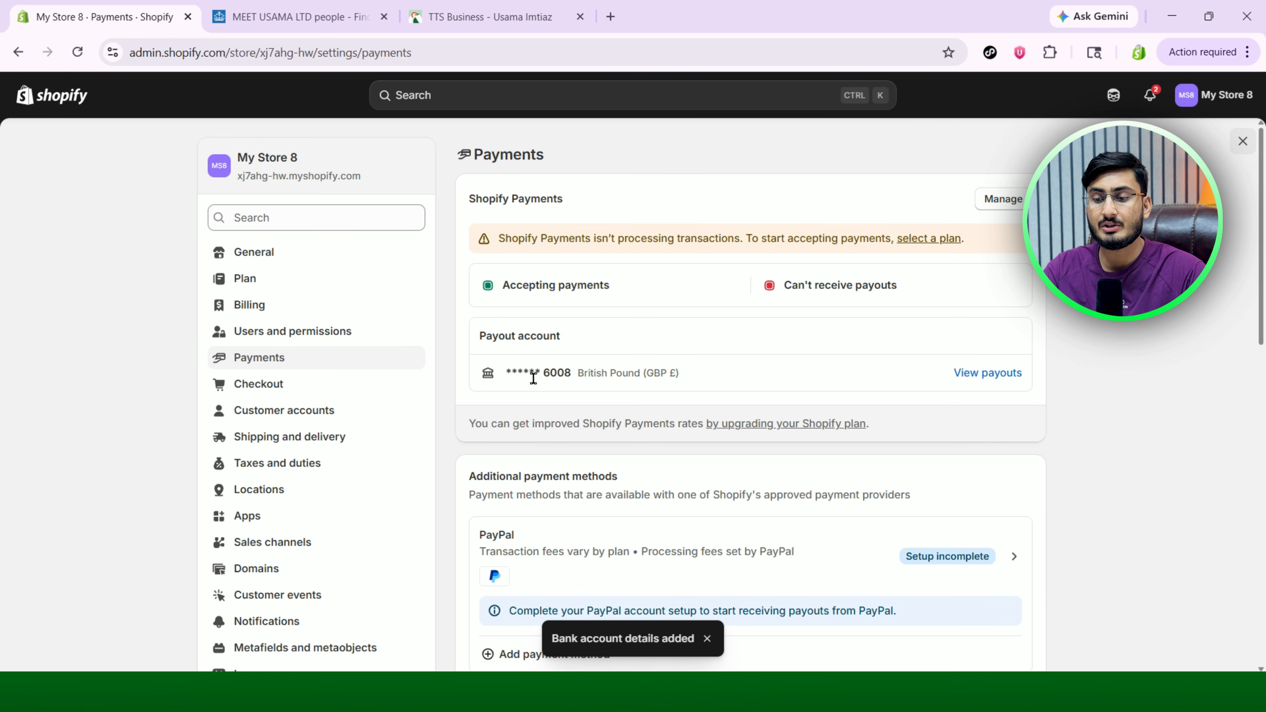
# Confirm the GBP payout account appears in Shopify, then return to the Taptap Send dashboard.
pyautogui.moveTo(534, 376); pyautogui.dragTo(674, 375)
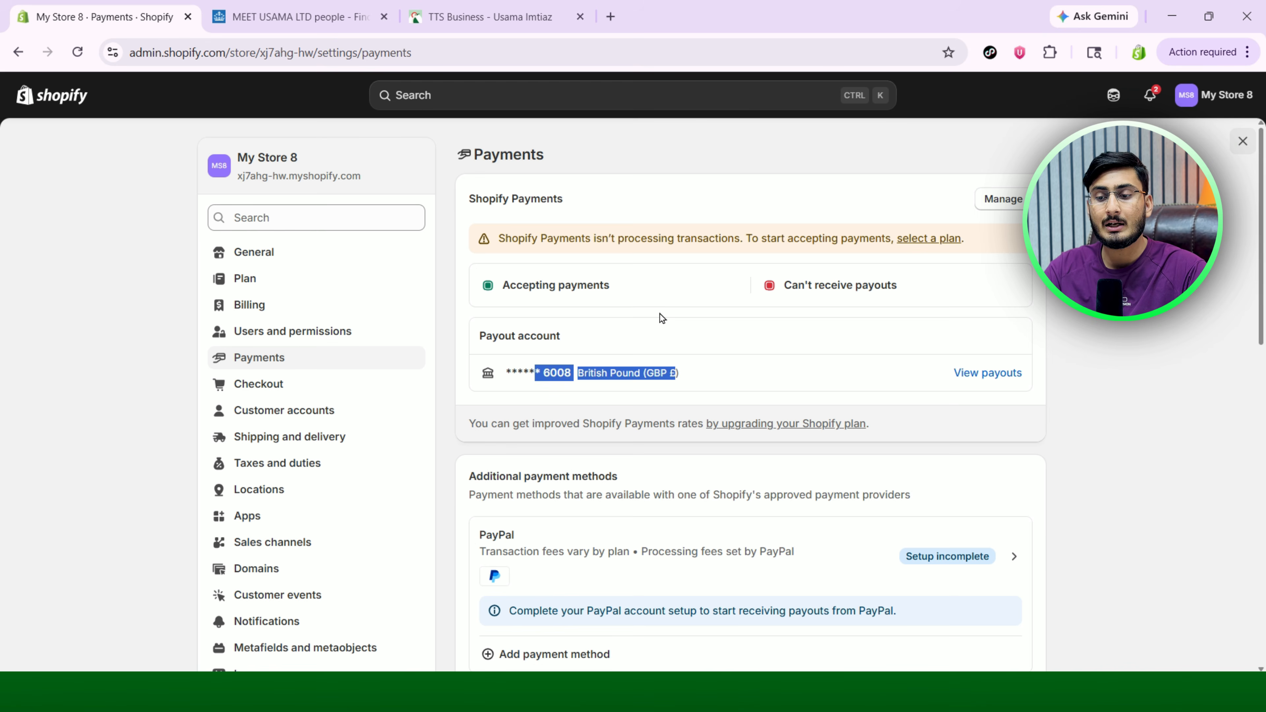
pyautogui.click(597, 368)
pyautogui.moveTo(543, 372); pyautogui.dragTo(653, 372)
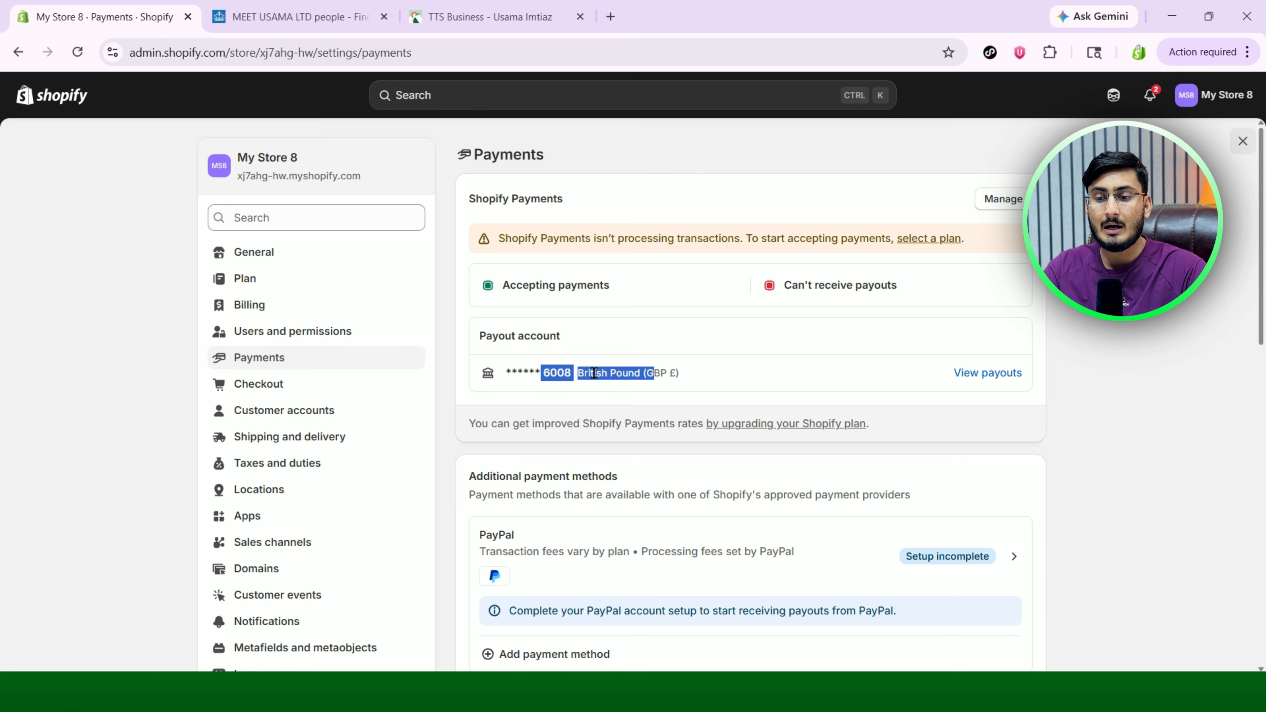
pyautogui.click(481, 16)
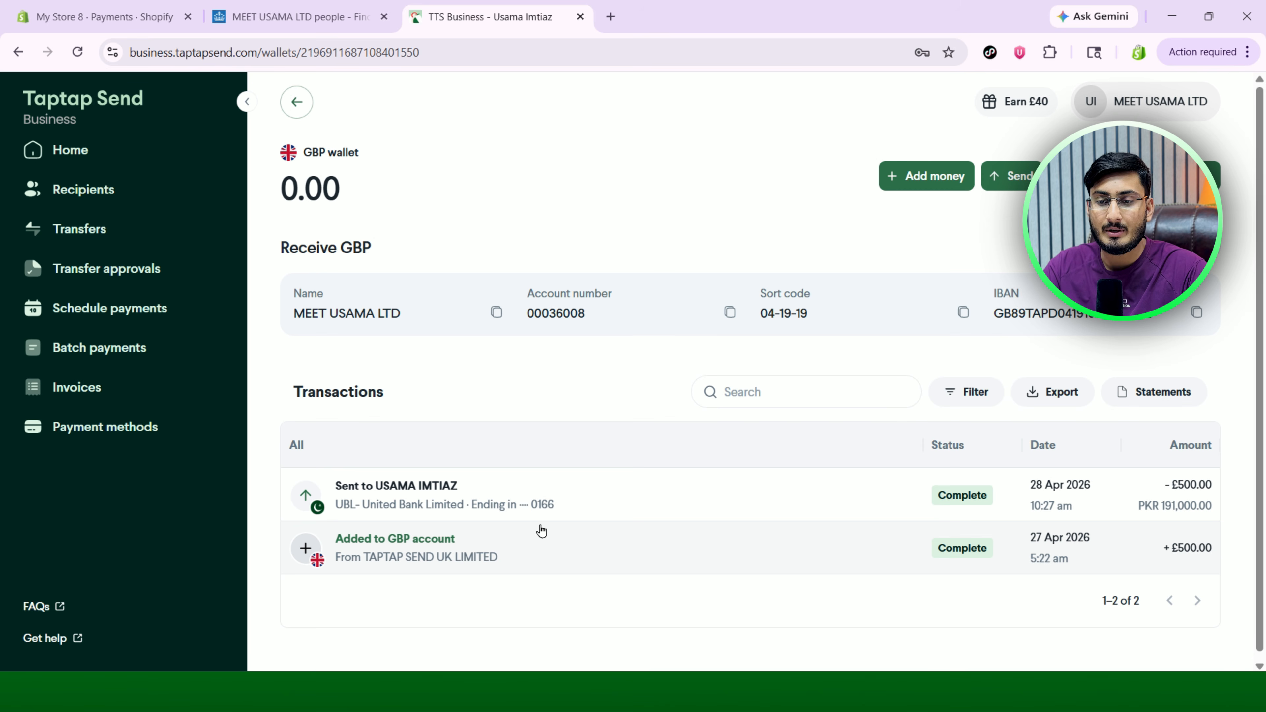
pyautogui.click(297, 102)
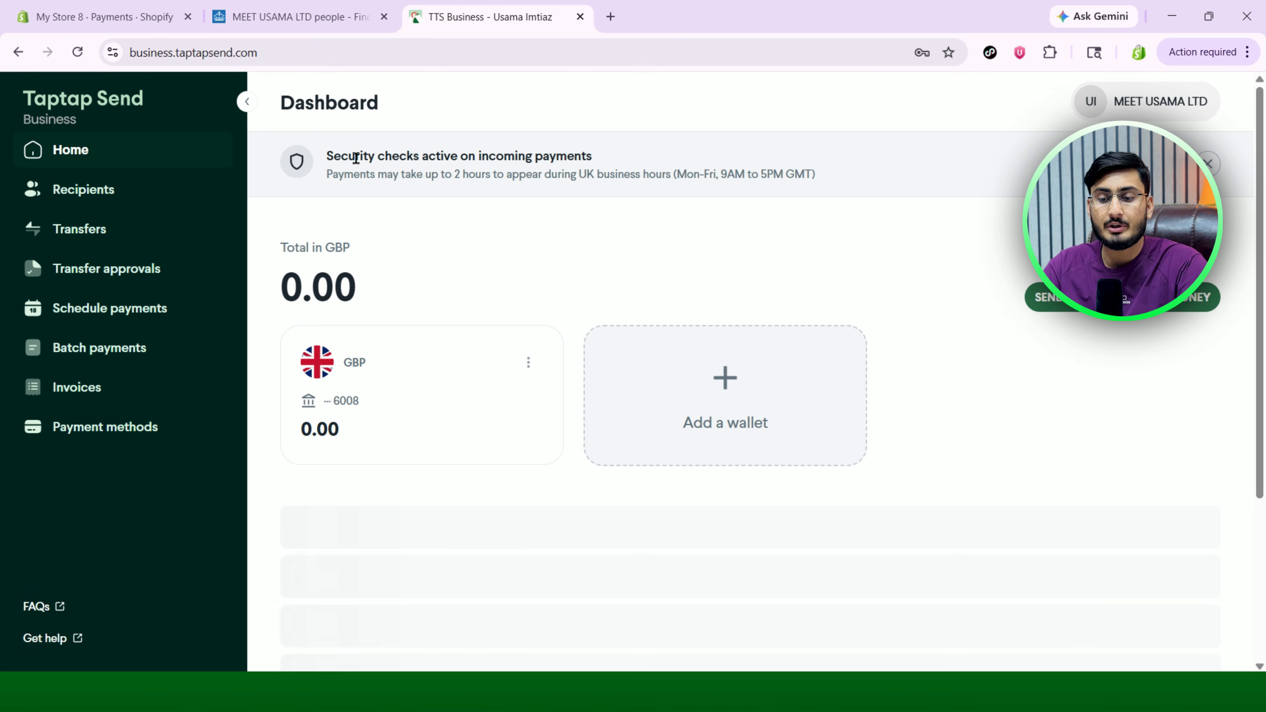